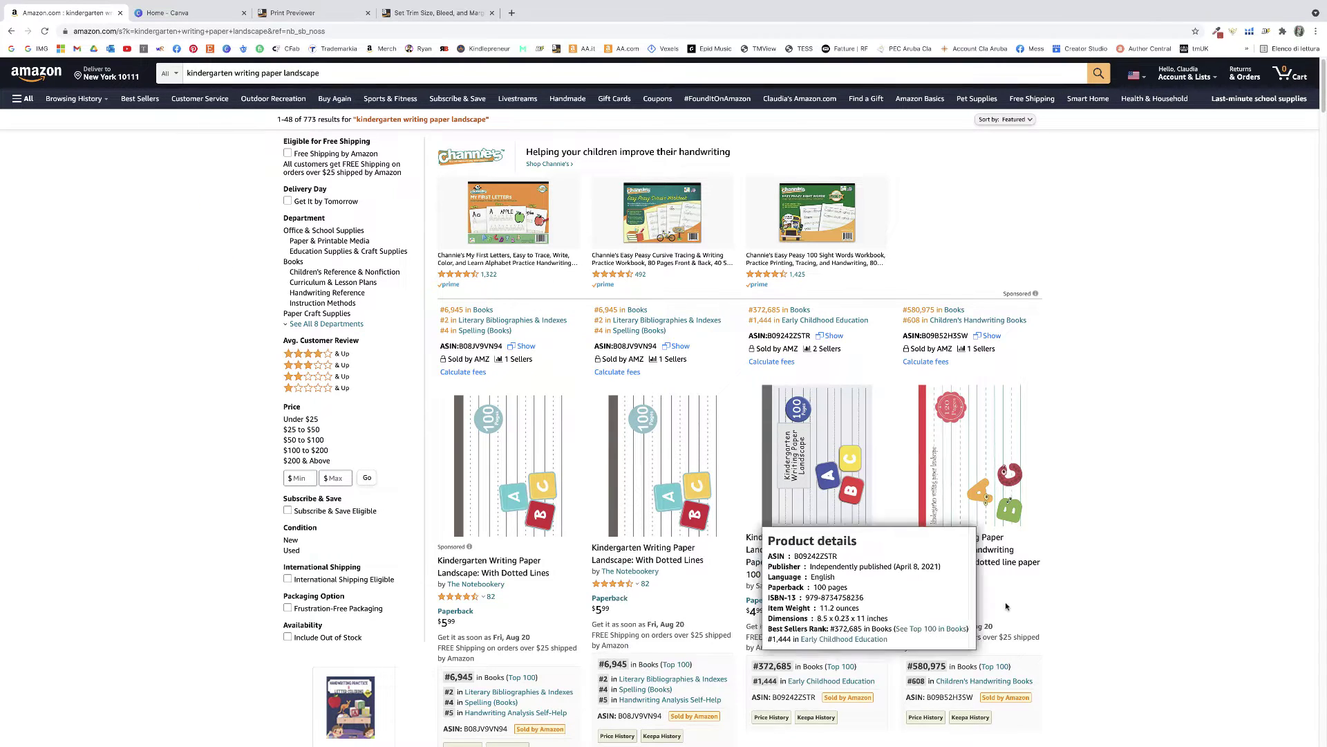
Step: Scroll the results and open the 'Kindergarten Writing Paper Landscape: With Dotted Lines' listing ($5.99, 111 pages)
scroll(1099, 615, "down", 1)
scroll(1099, 614, "down", 1)
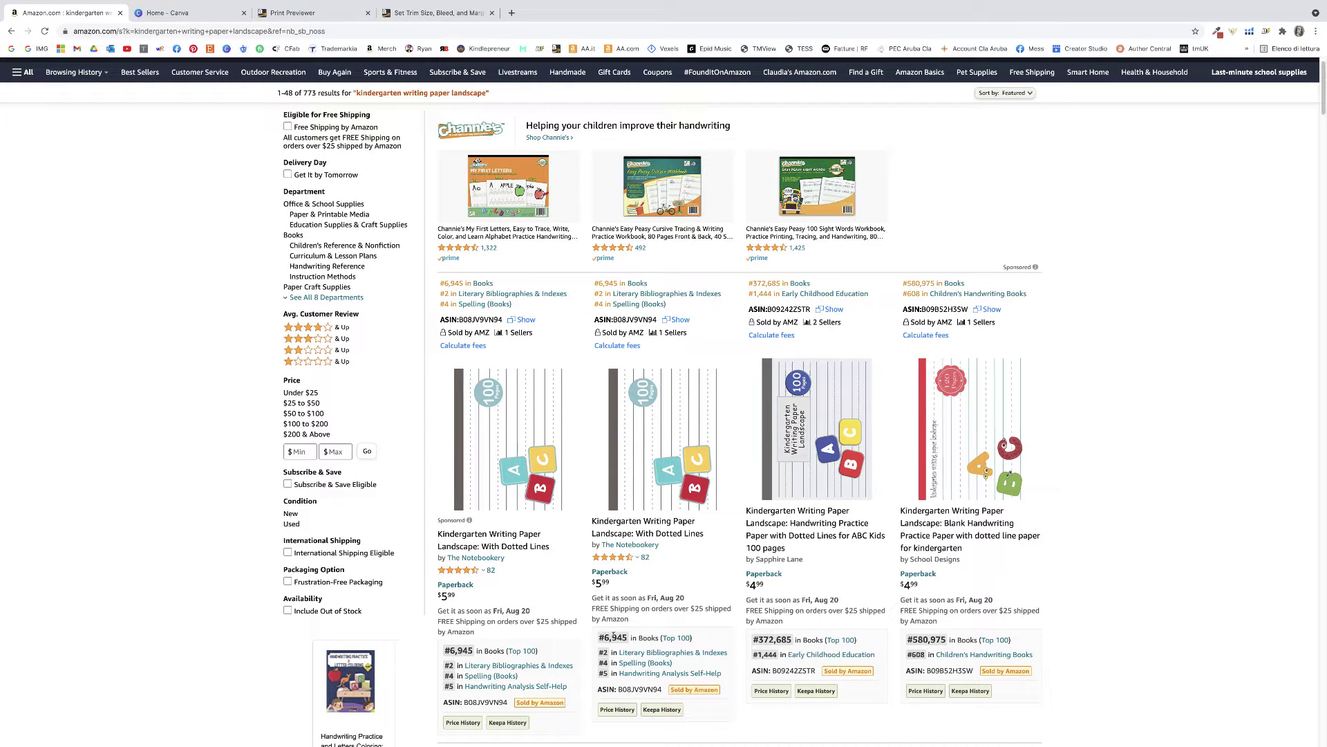
mouse_move(636, 548)
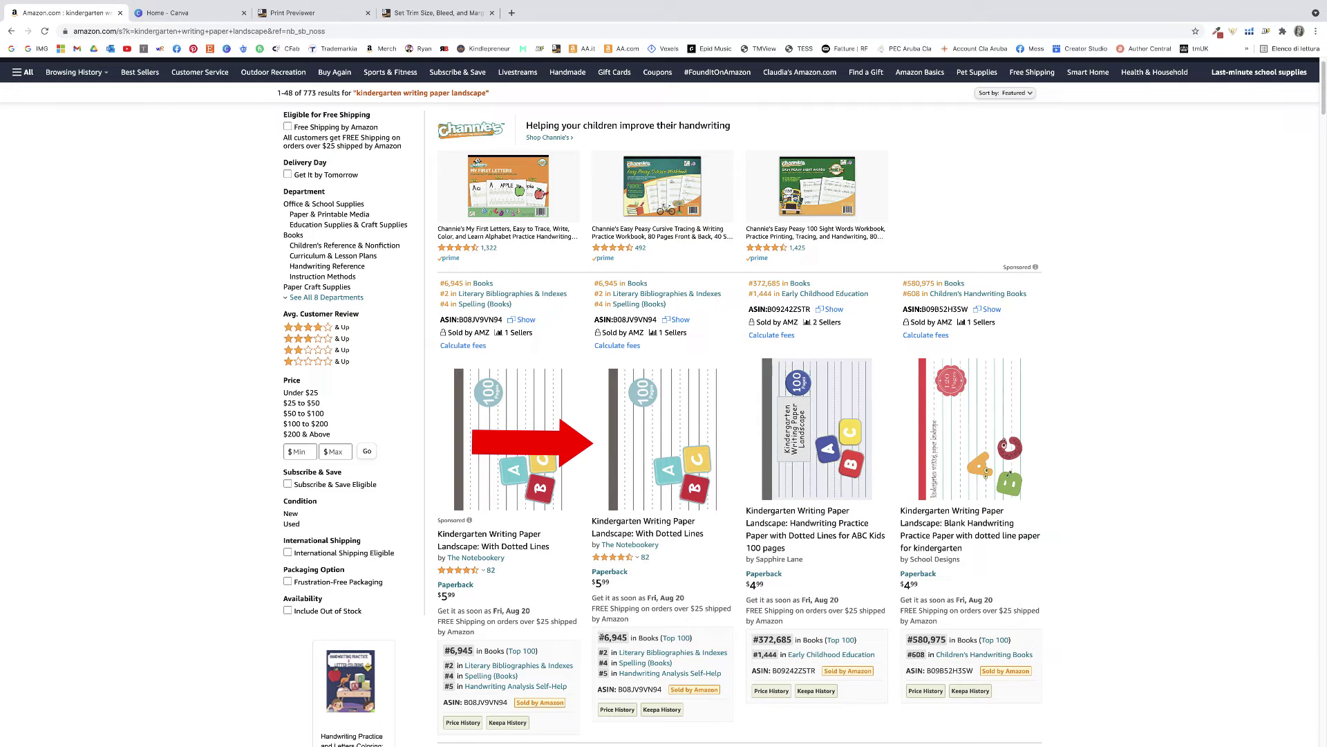
scroll(762, 686, "down", 2)
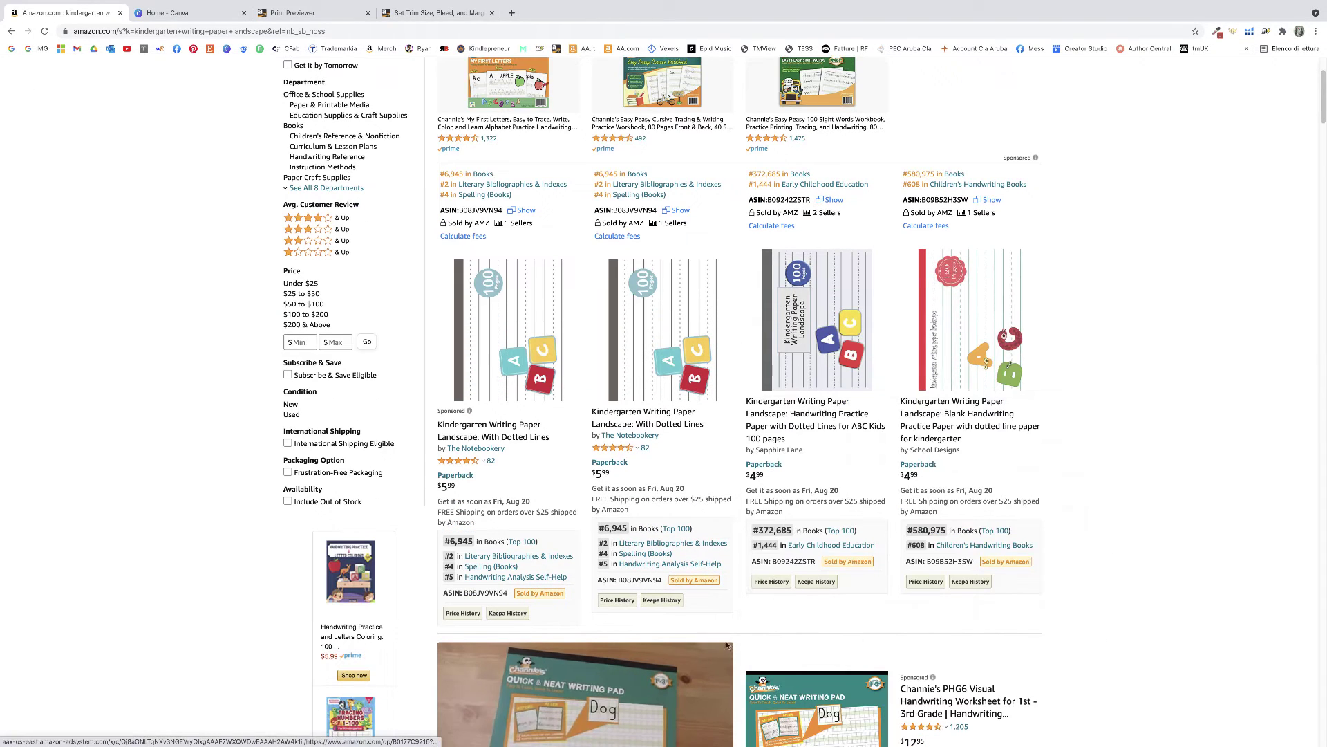
scroll(582, 427, "up", 1)
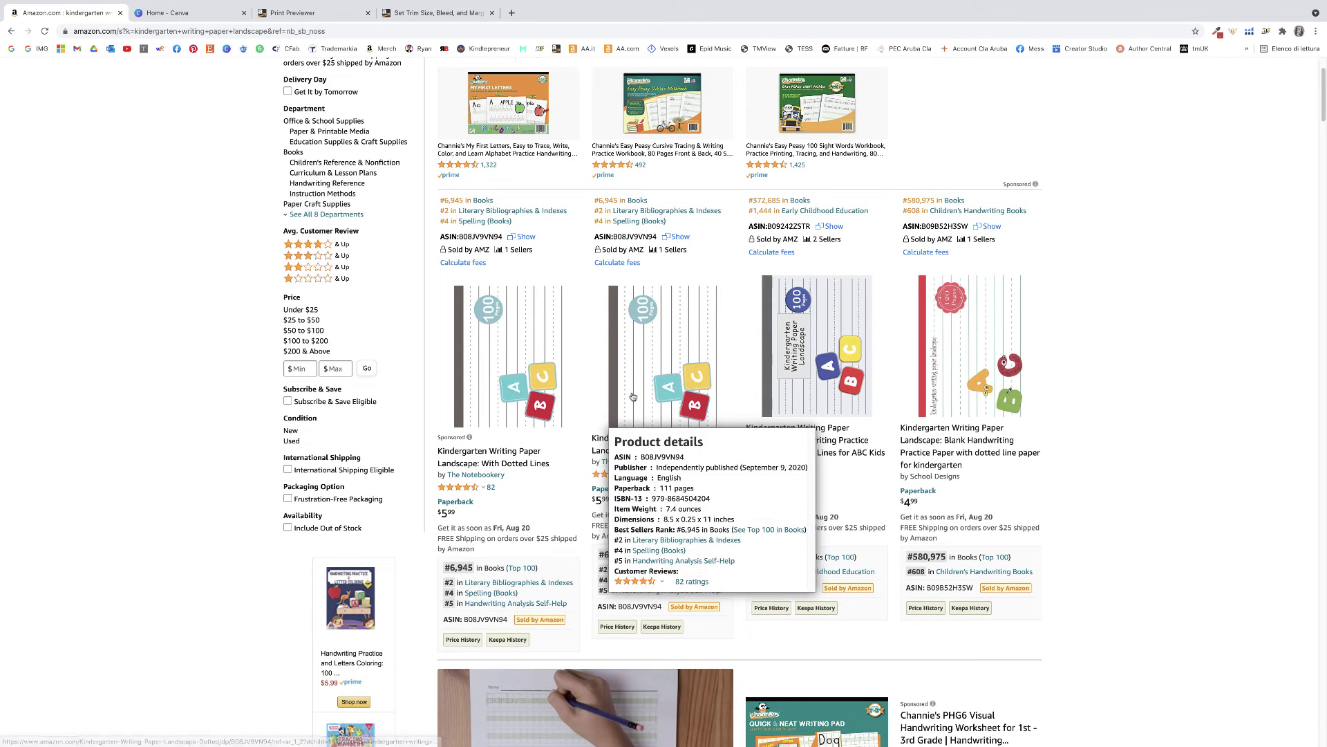
left_click(607, 416)
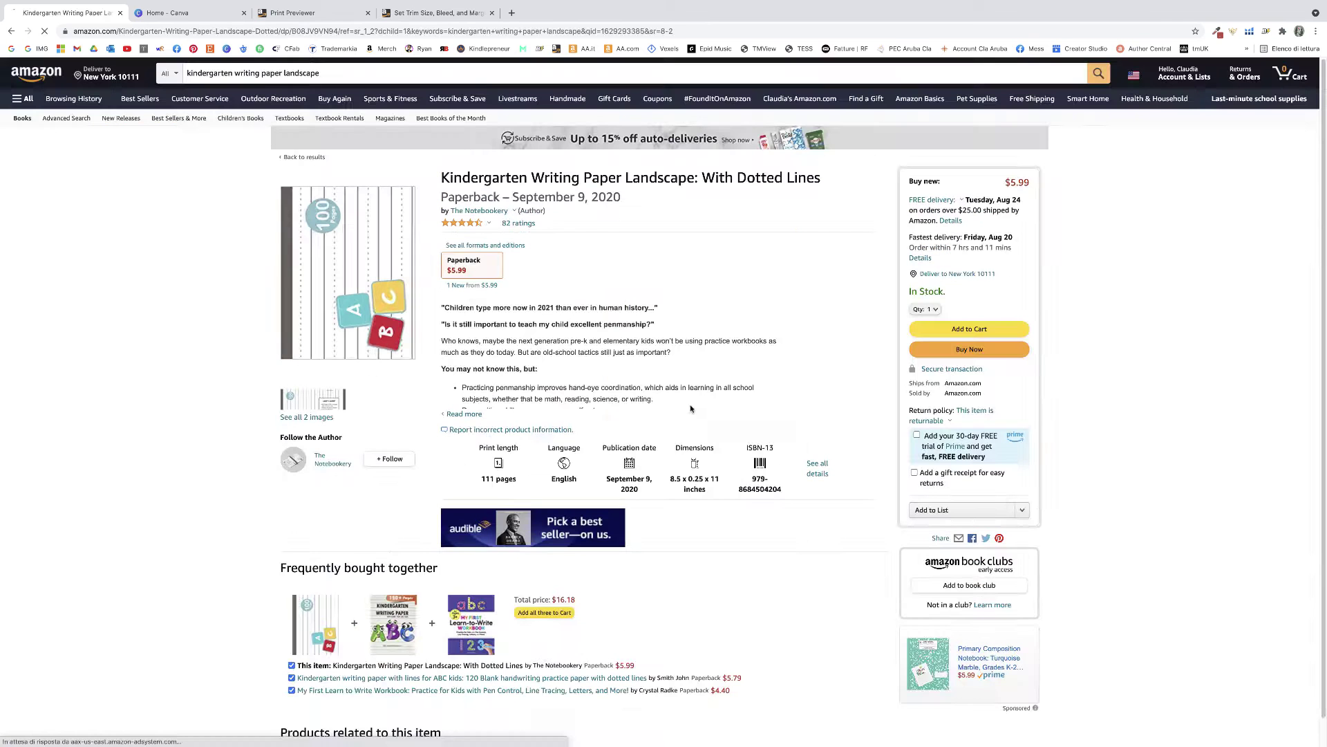
Step: Open the cover's Look Inside sample and scroll to the landscape solid-and-dotted vertical line pages
left_click(363, 246)
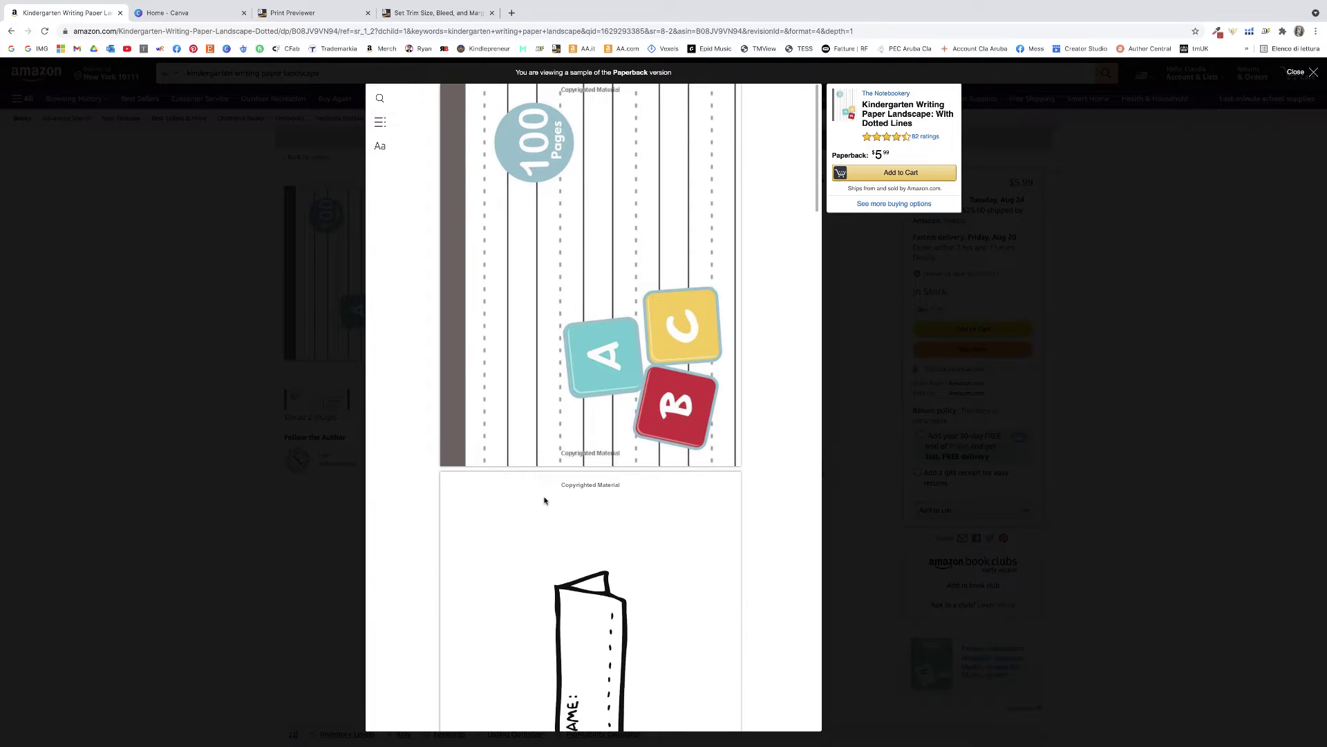
scroll(546, 503, "down", 4)
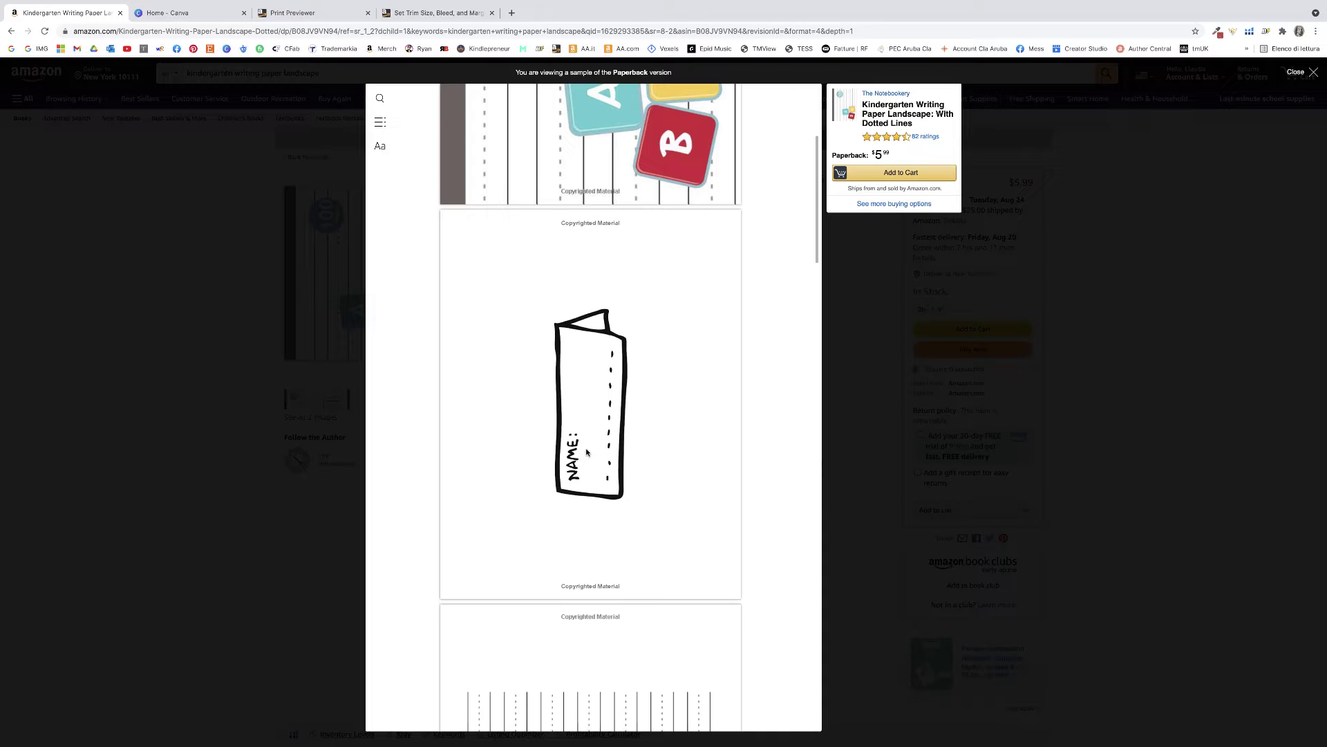
scroll(589, 451, "down", 1)
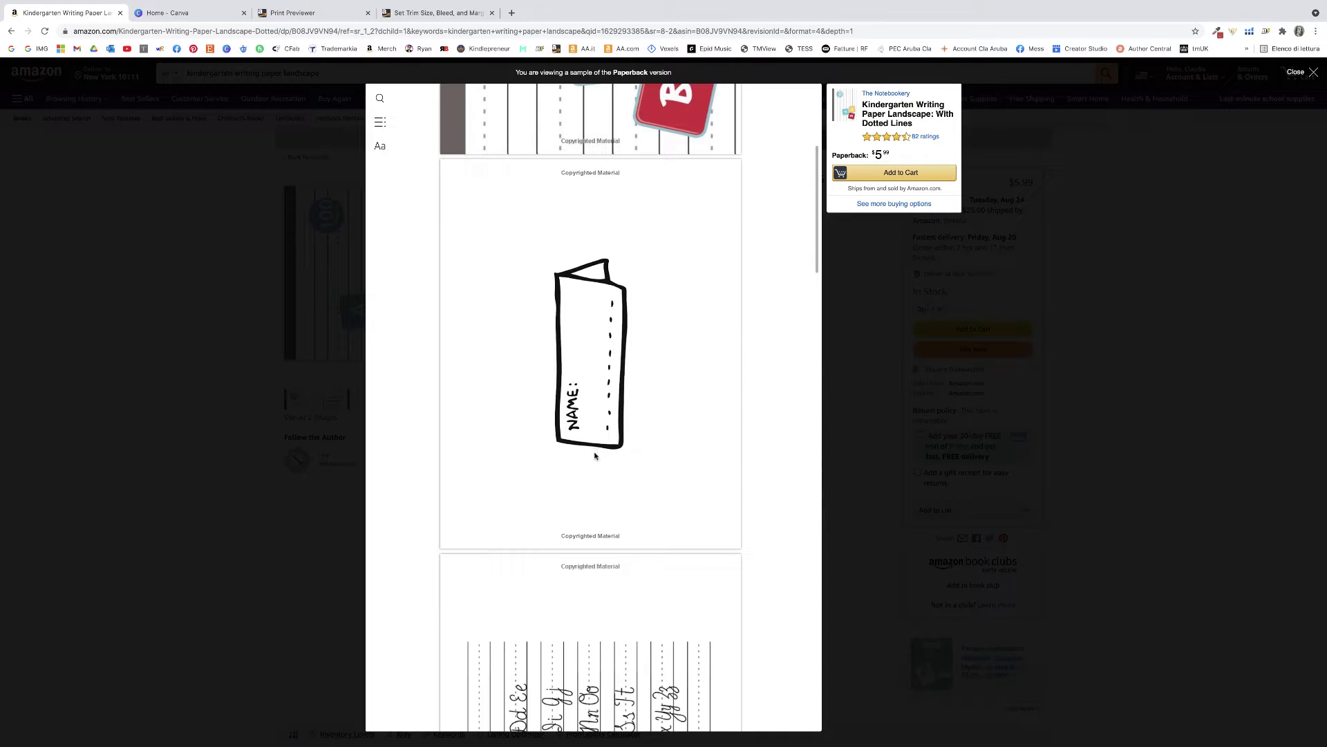
scroll(596, 457, "down", 6)
scroll(605, 469, "down", 4)
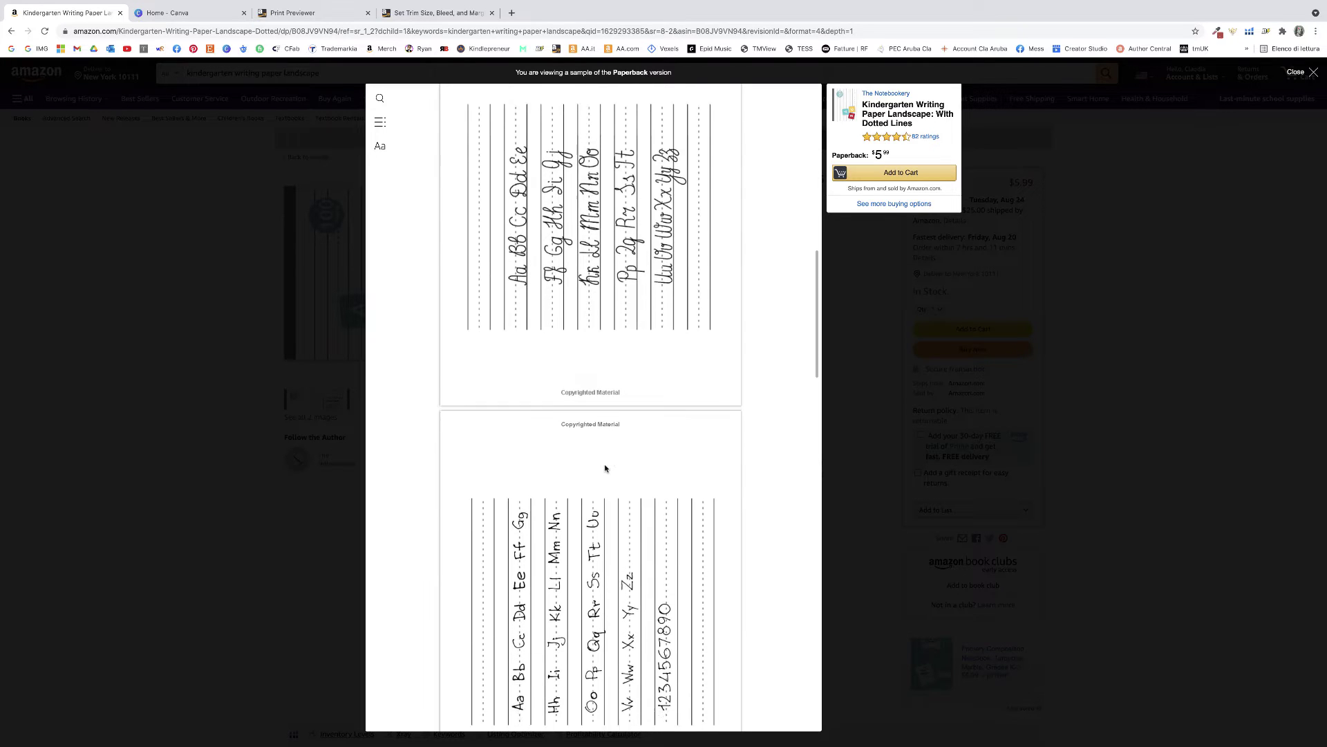
scroll(605, 469, "down", 1)
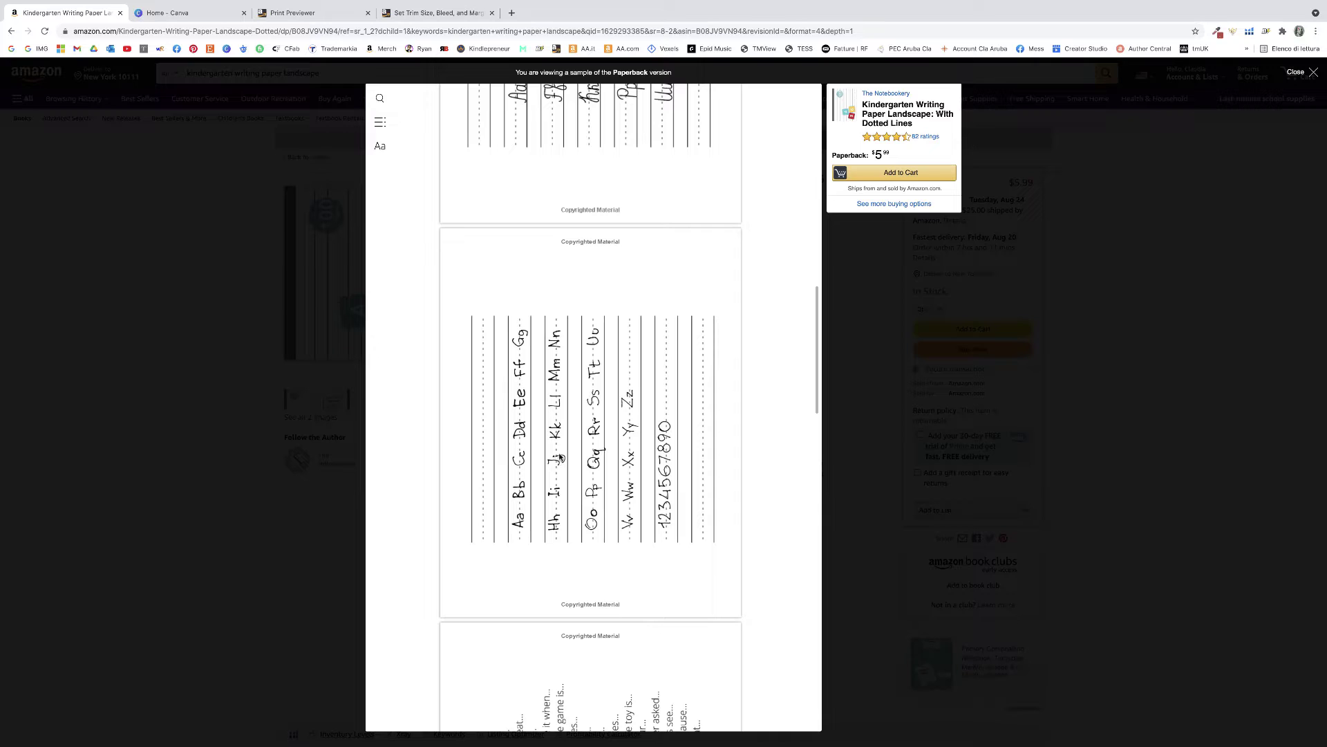
scroll(560, 457, "down", 3)
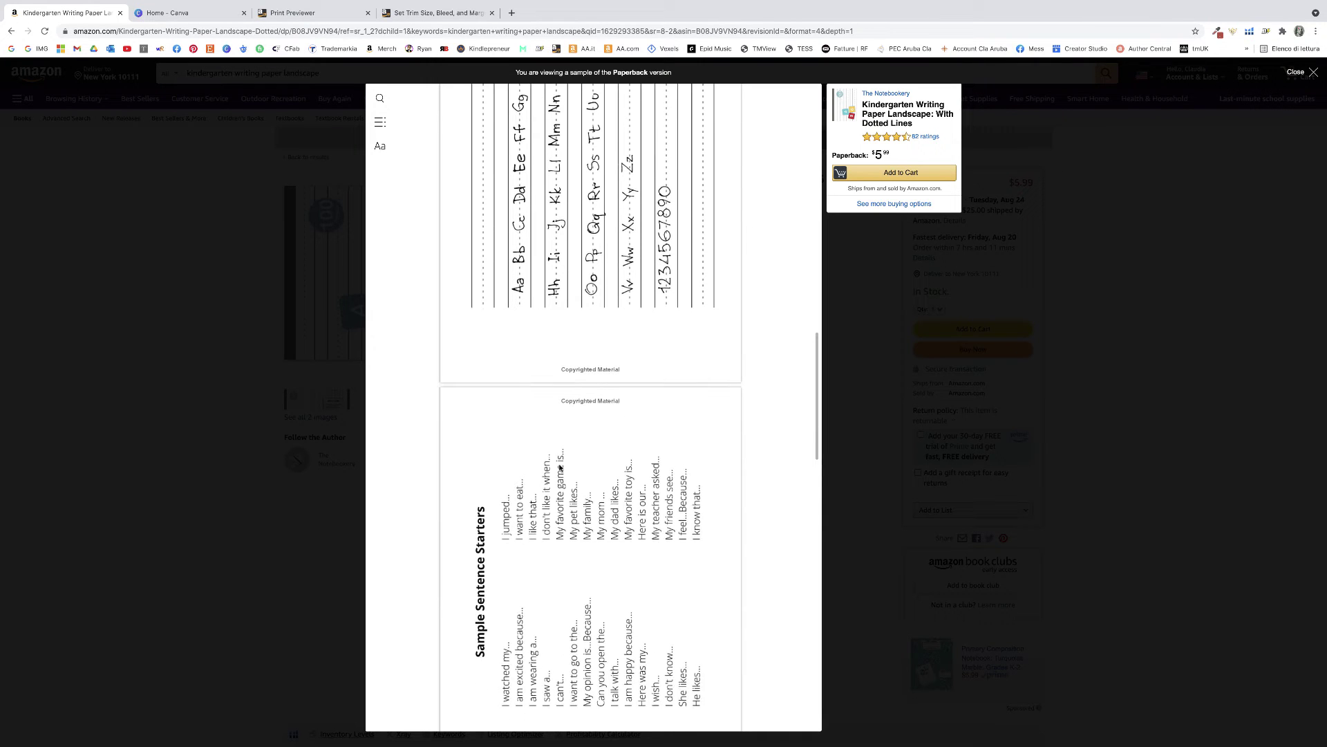
scroll(548, 497, "down", 3)
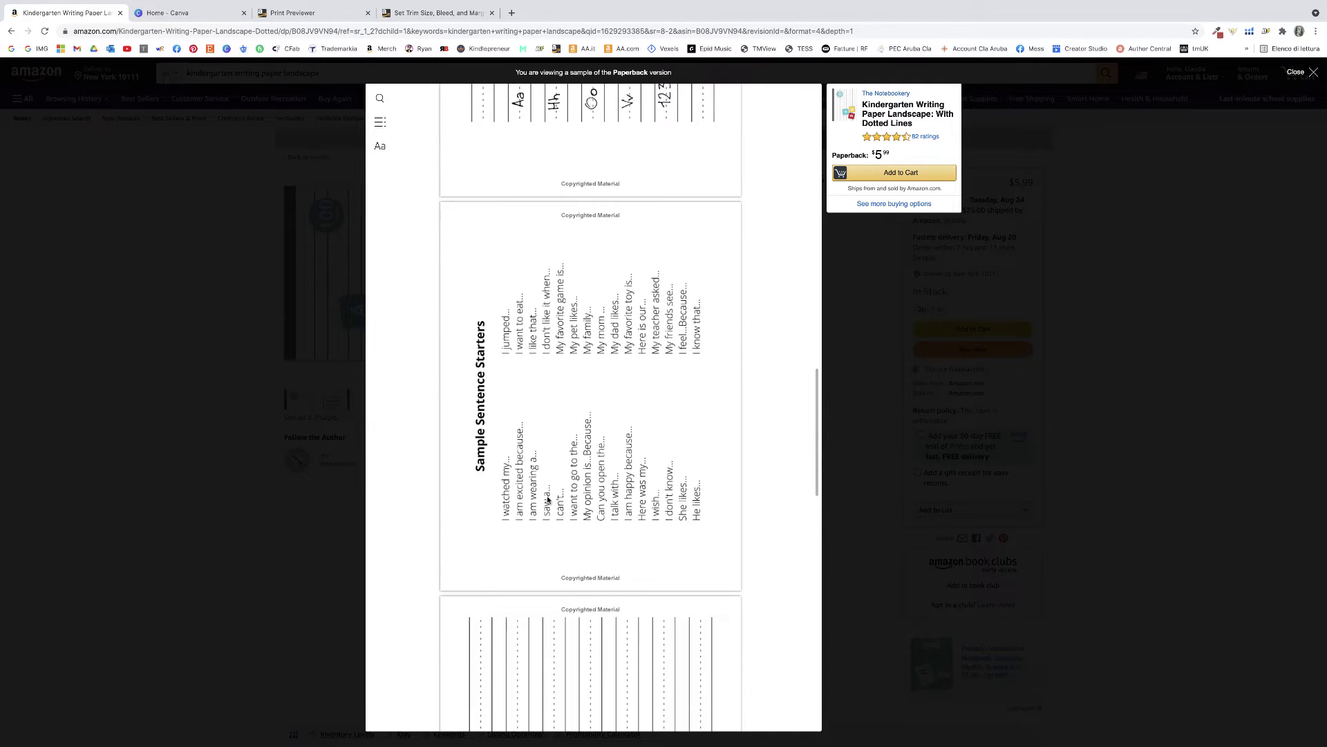
scroll(546, 498, "down", 1)
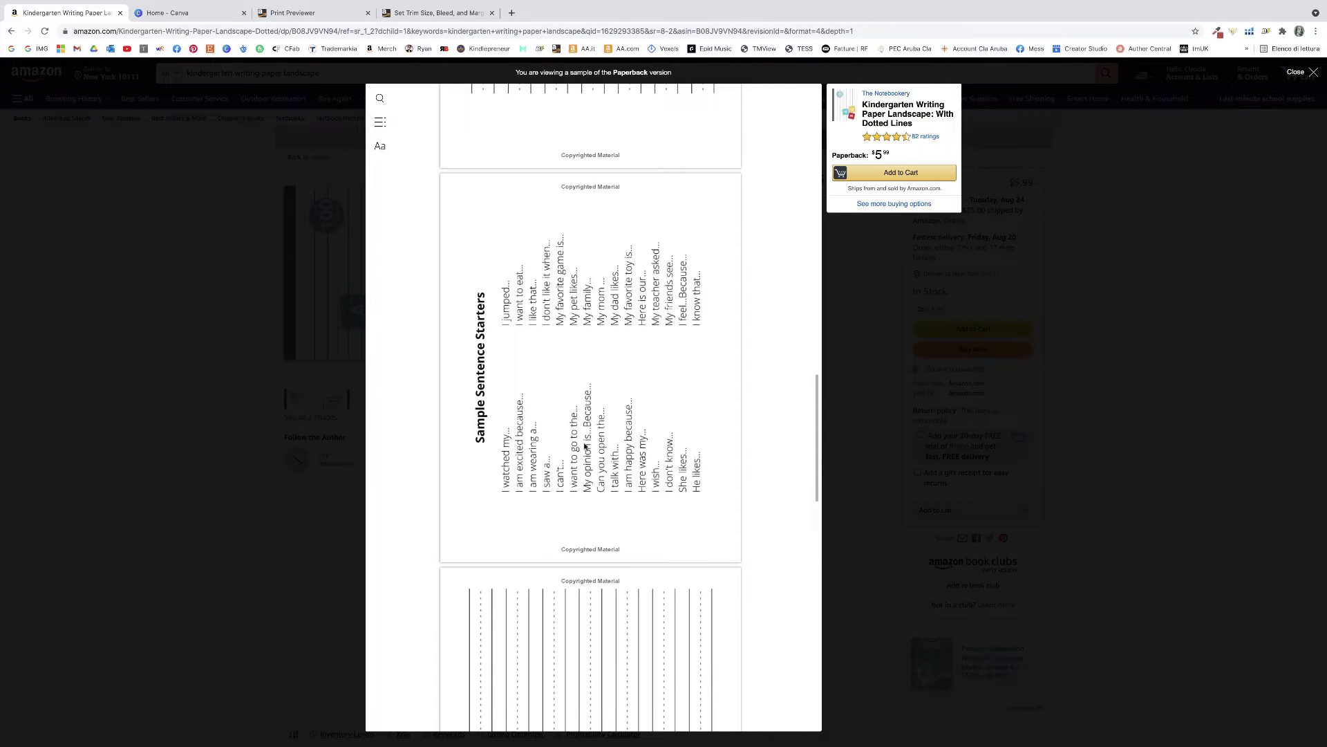
scroll(586, 409, "down", 1)
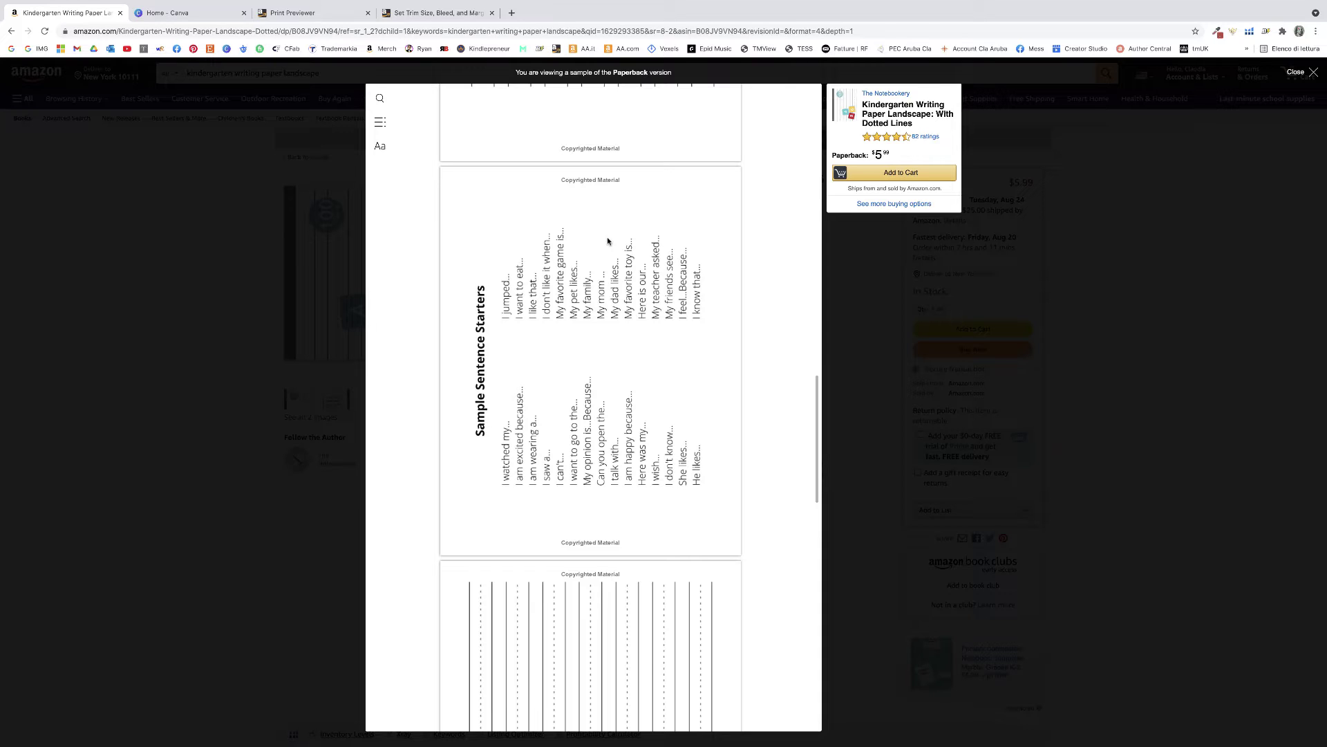
scroll(605, 259, "down", 3)
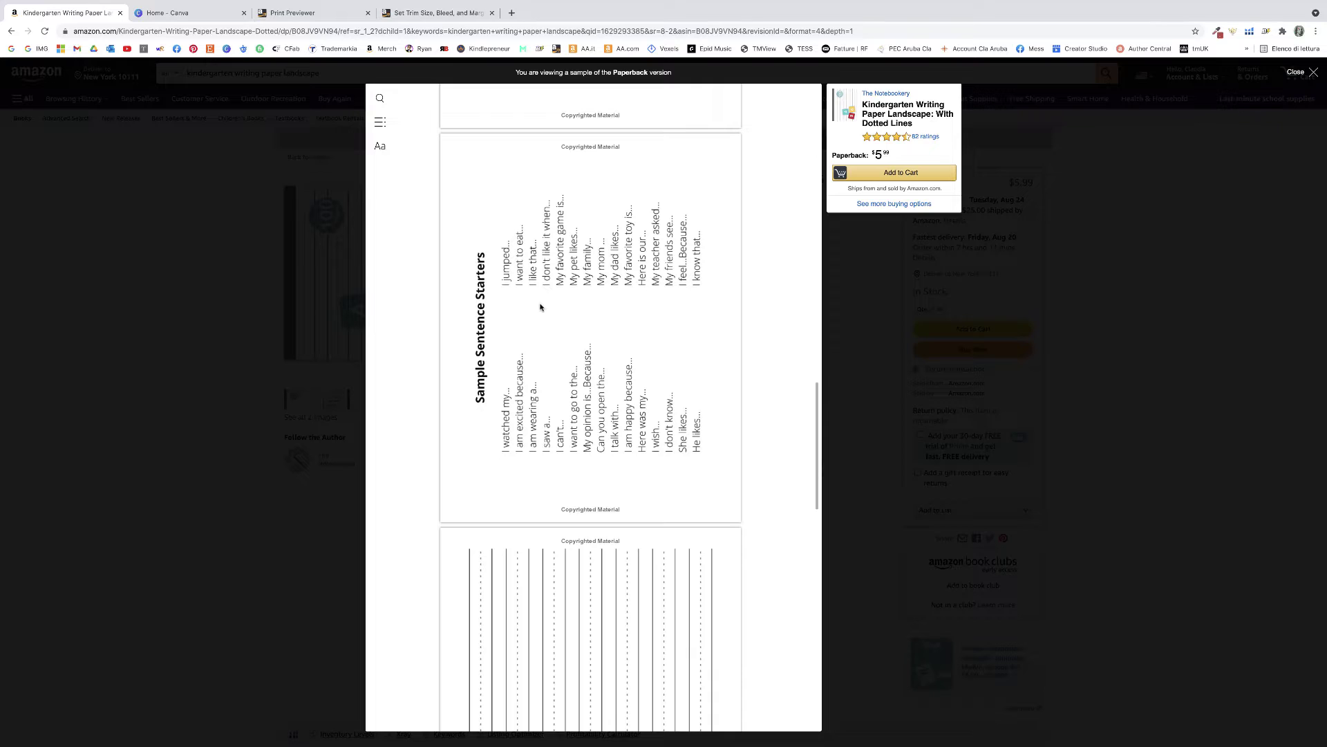
scroll(554, 320, "down", 1)
scroll(555, 320, "down", 10)
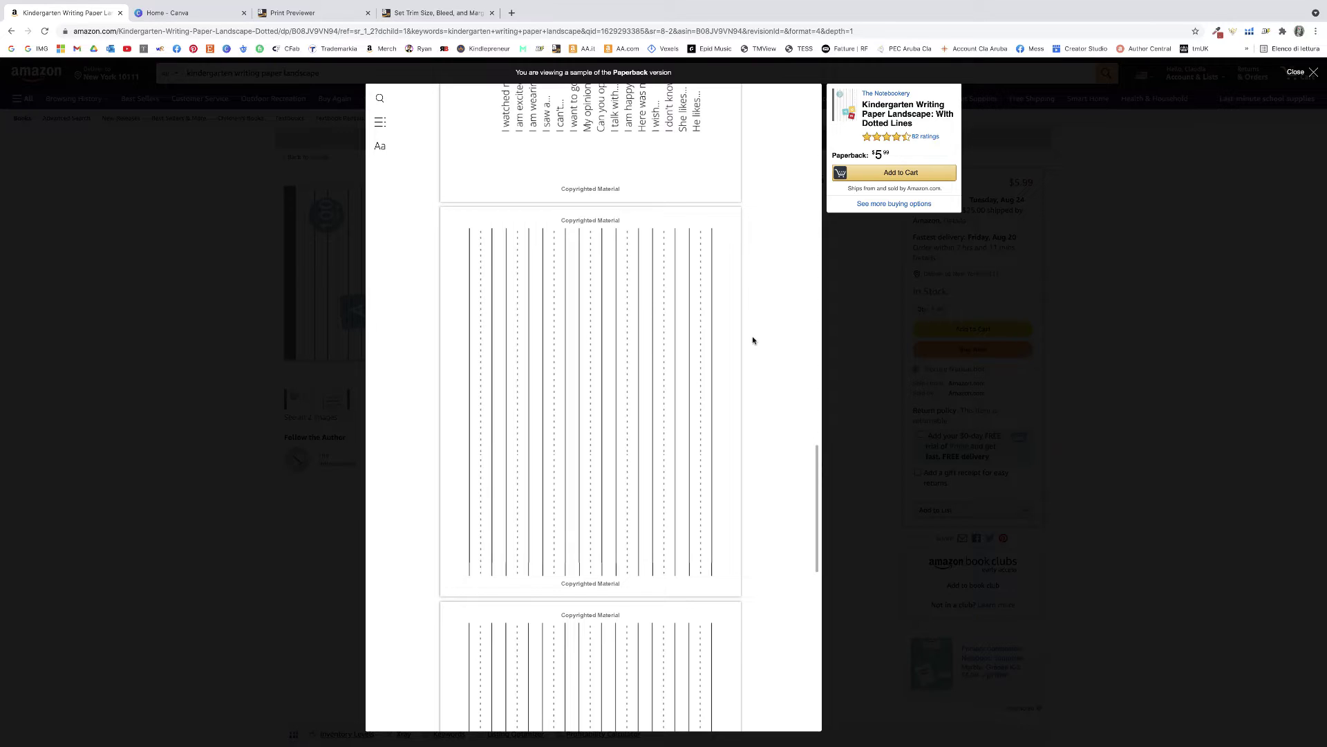
scroll(750, 341, "down", 1)
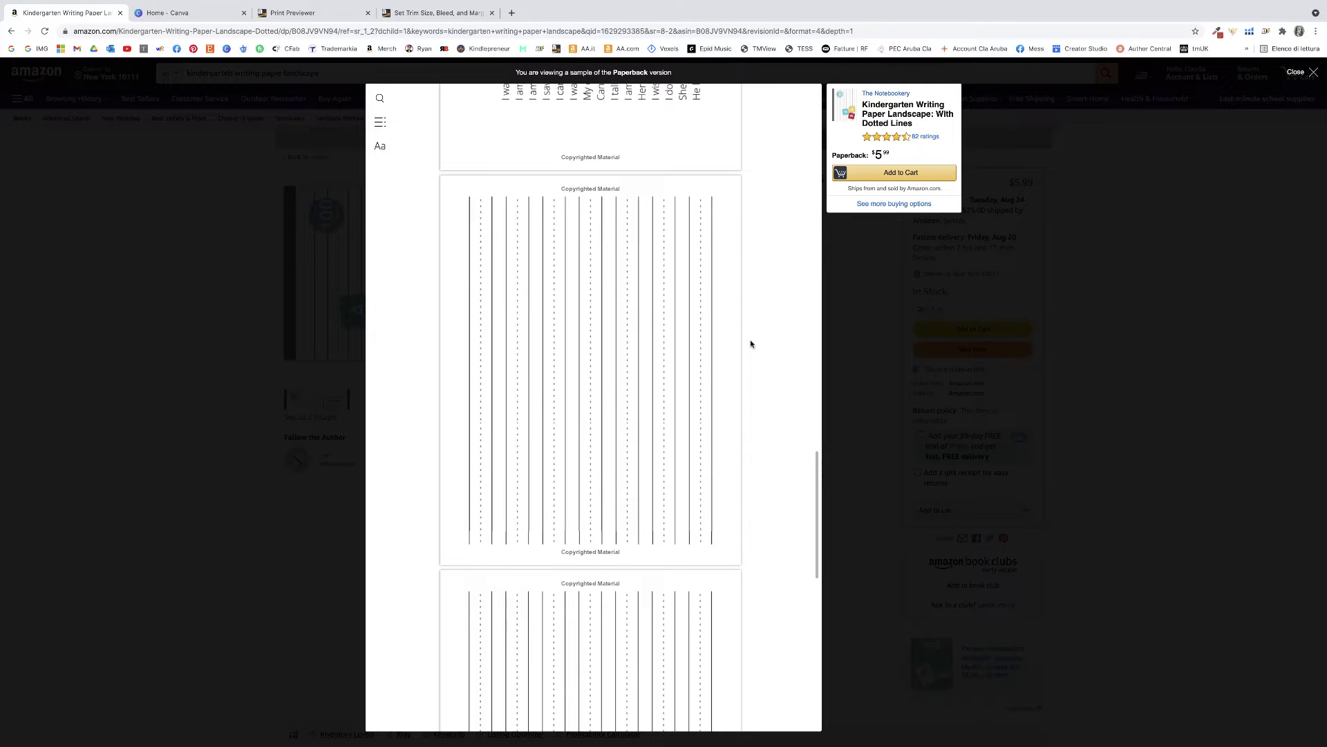
scroll(750, 342, "up", 2)
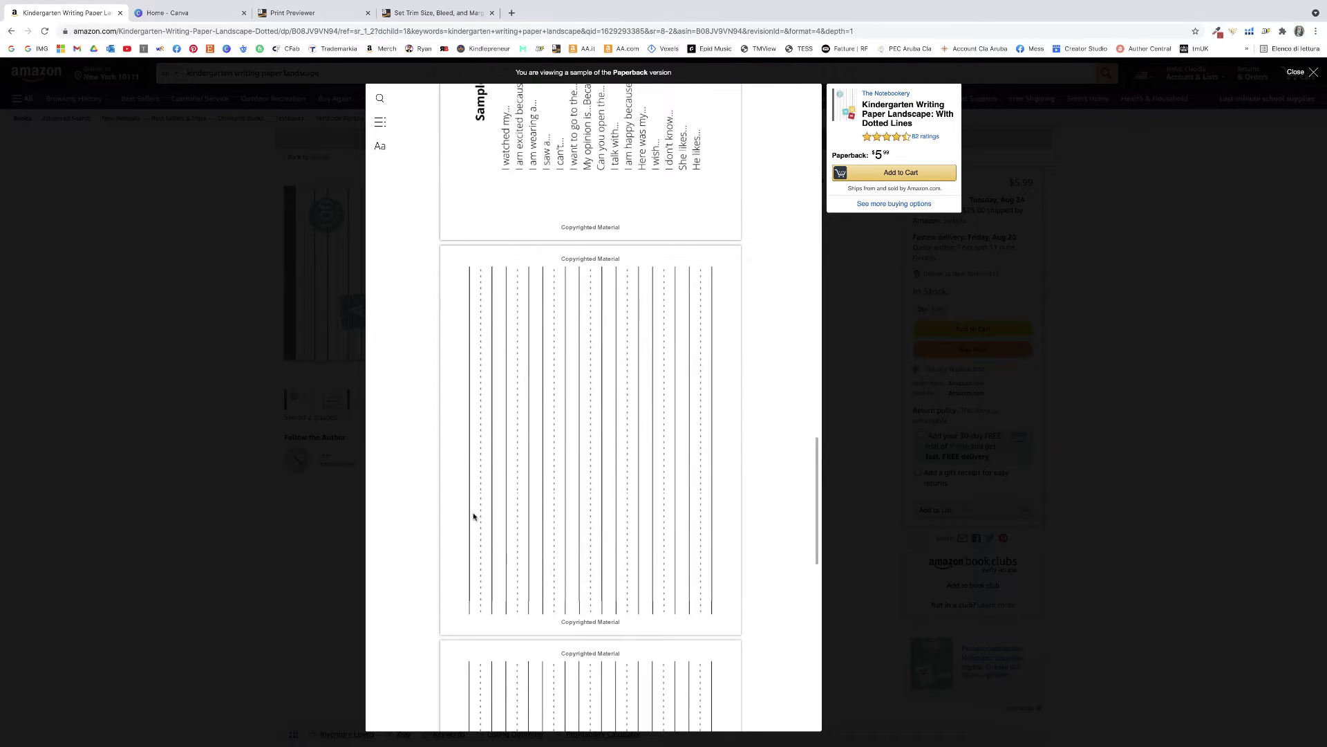
scroll(712, 497, "down", 2)
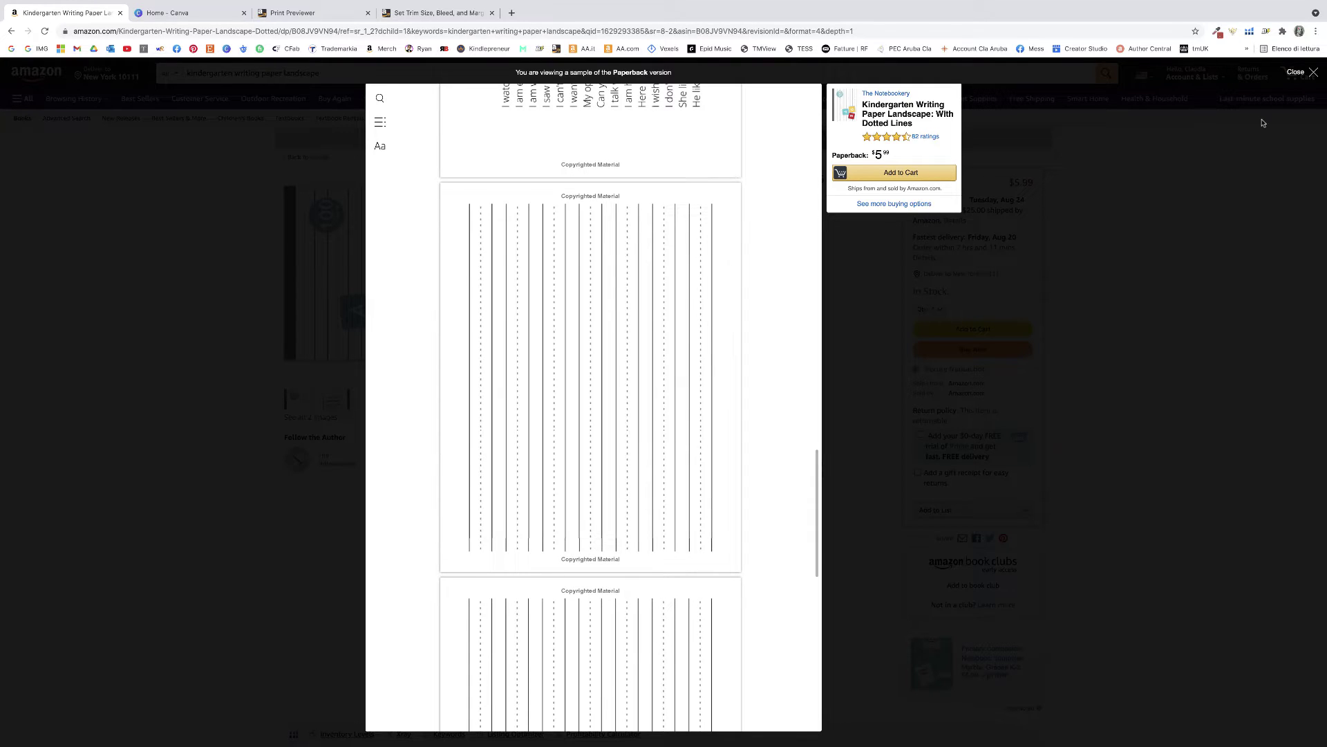
Step: Close the sample viewer, check the 4.7-star rating from 82 ratings and reviews, then return to the top
left_click(1312, 72)
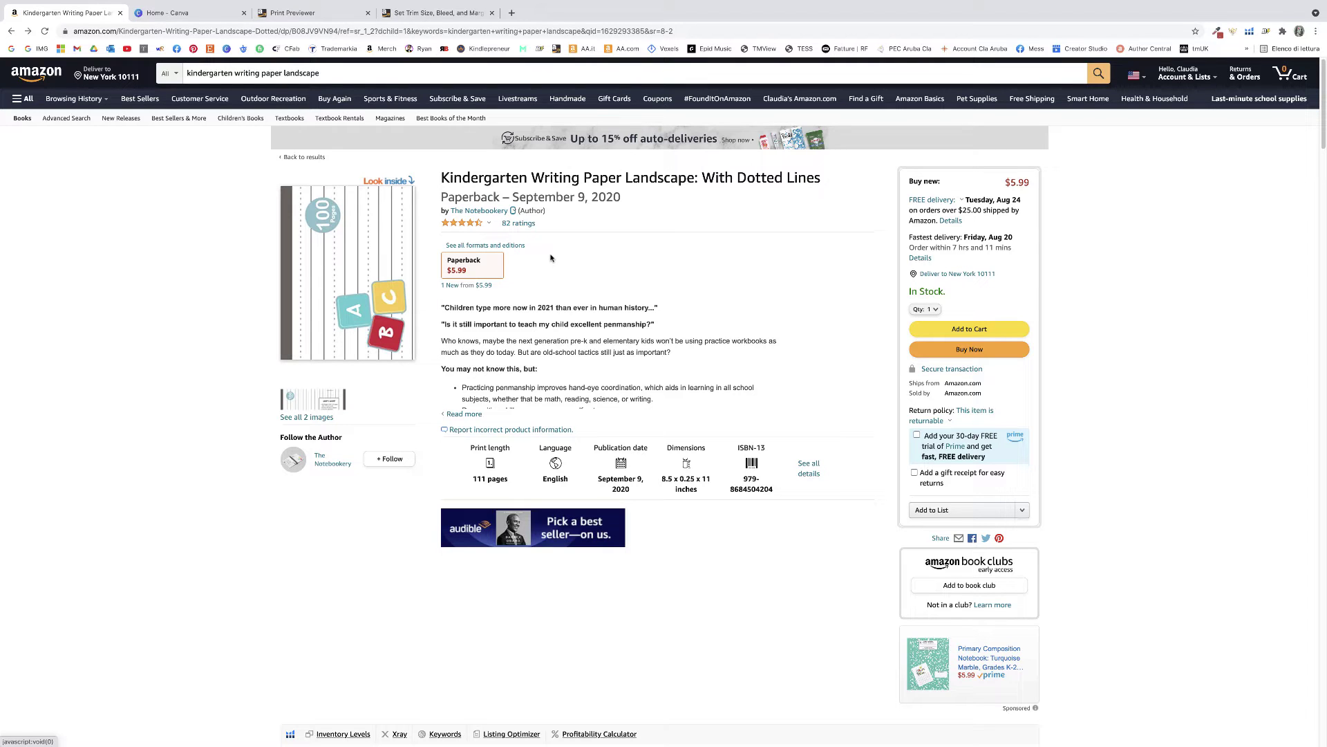
mouse_move(477, 222)
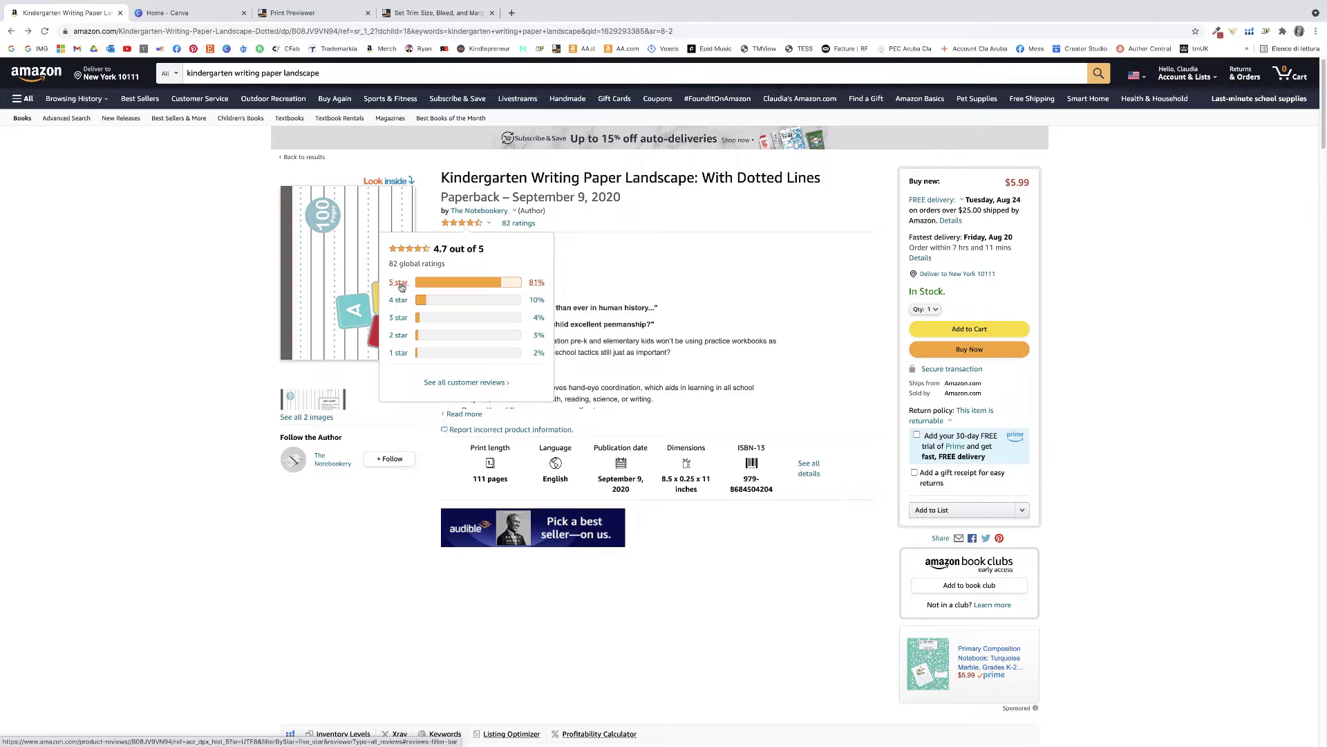
scroll(457, 311, "down", 10)
scroll(496, 441, "down", 20)
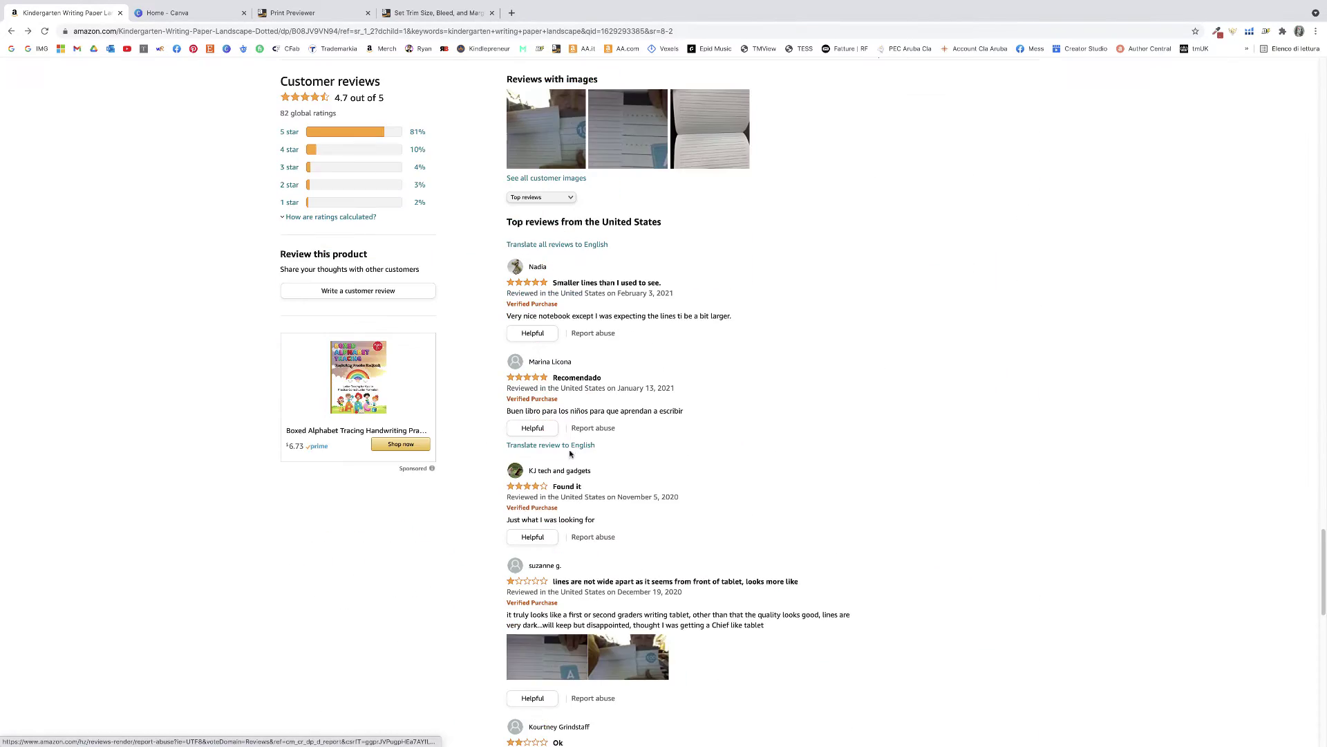
key("Home")
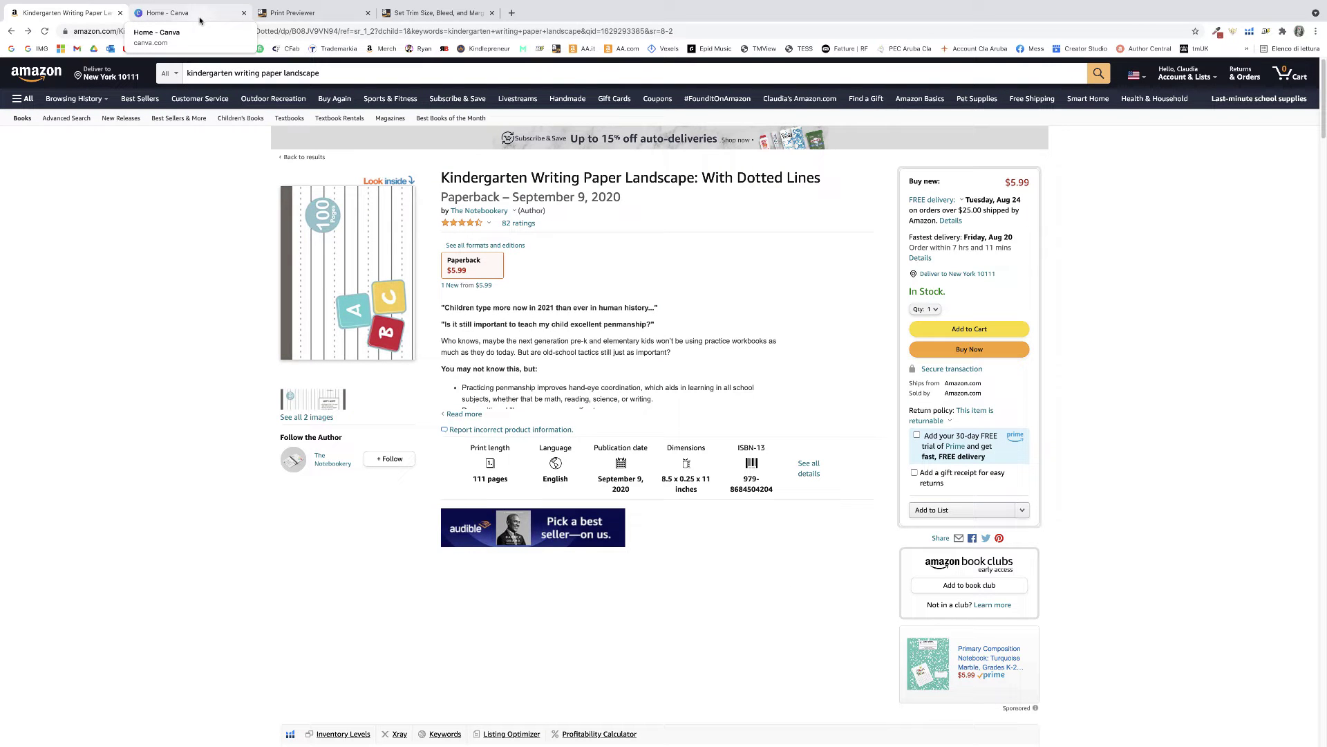
Step: In Canva, start a new custom-size design measured in inches
left_click(199, 14)
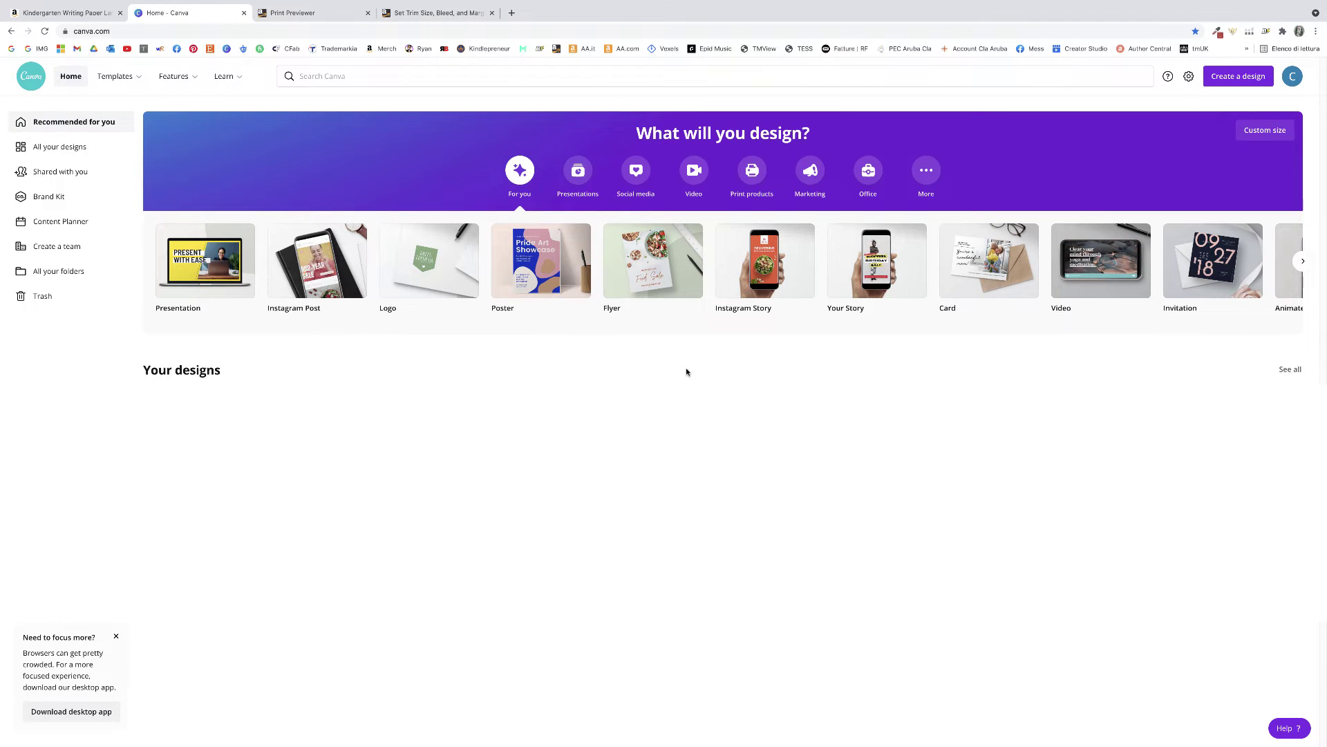
left_click(1228, 85)
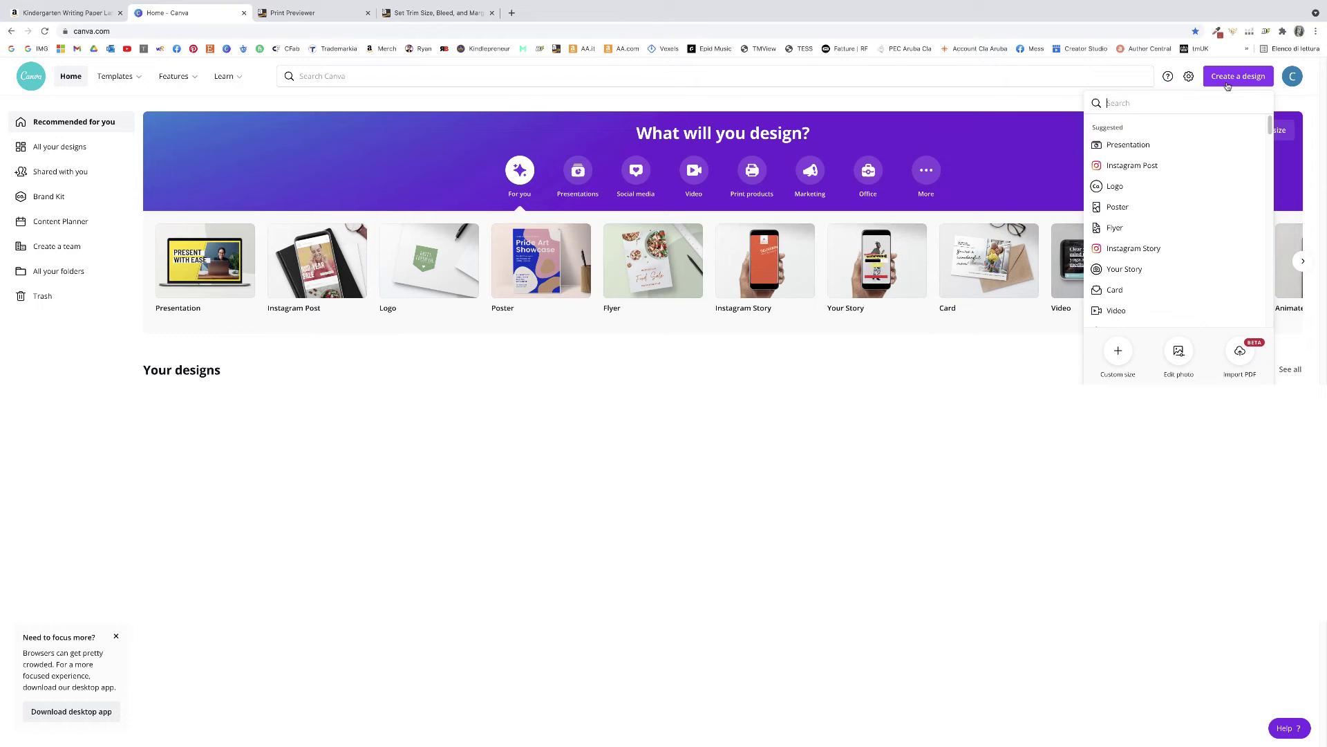
left_click(1120, 351)
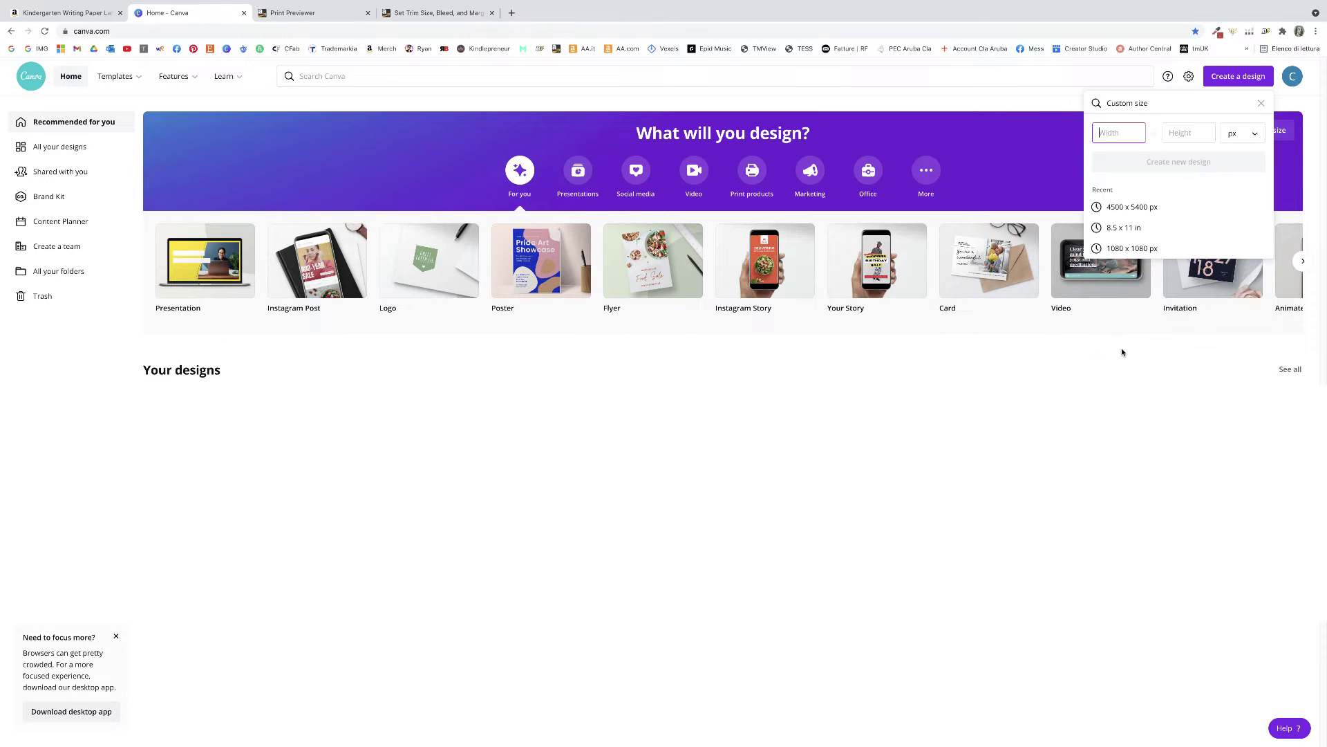
left_click(1239, 140)
left_click(1239, 157)
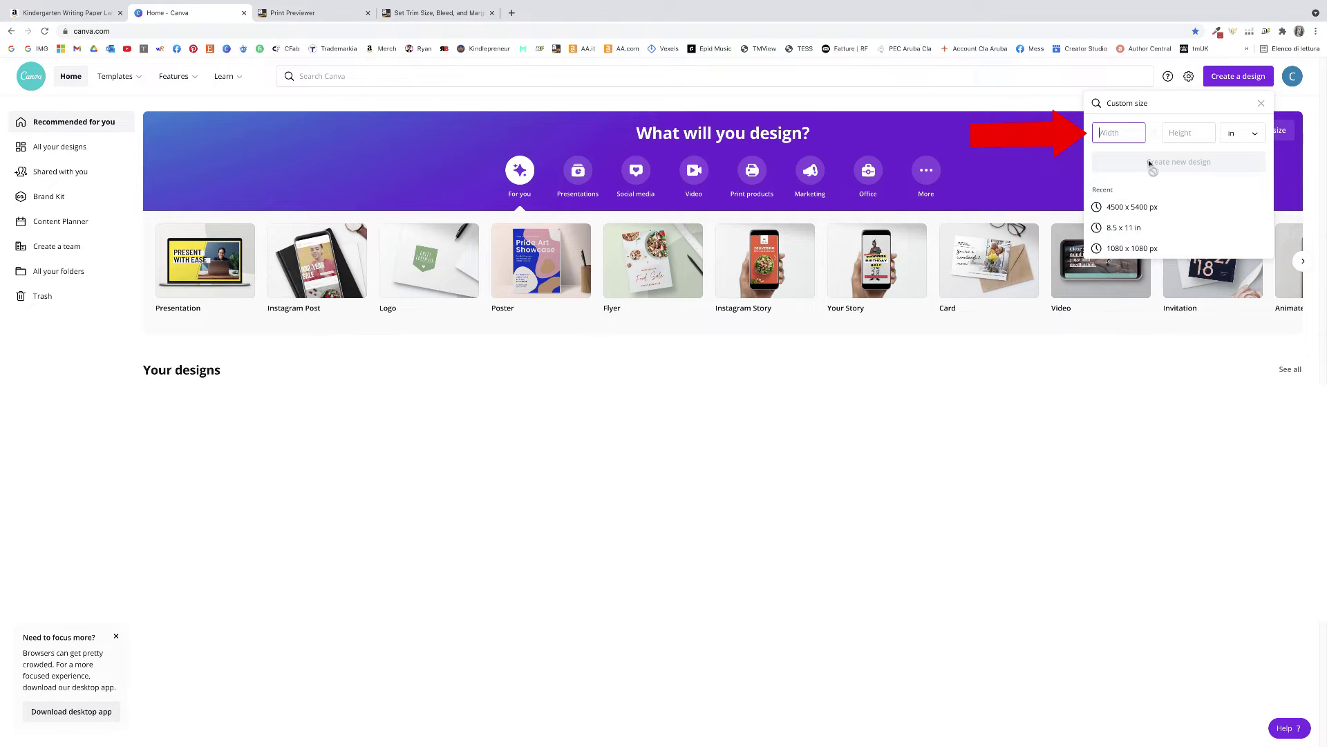
Step: Enter 8.5+0.125 as the width and 11+0.25 as the height
type("8.5")
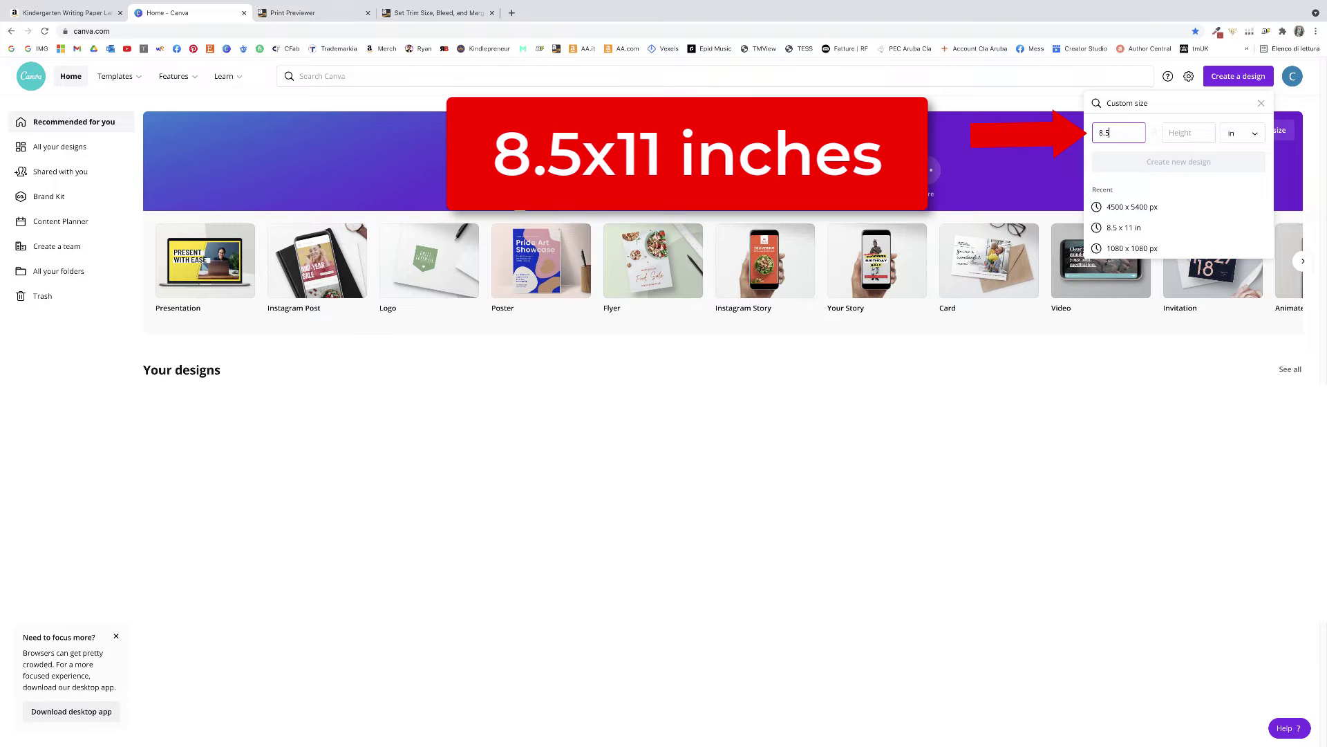
key("Tab")
type("11")
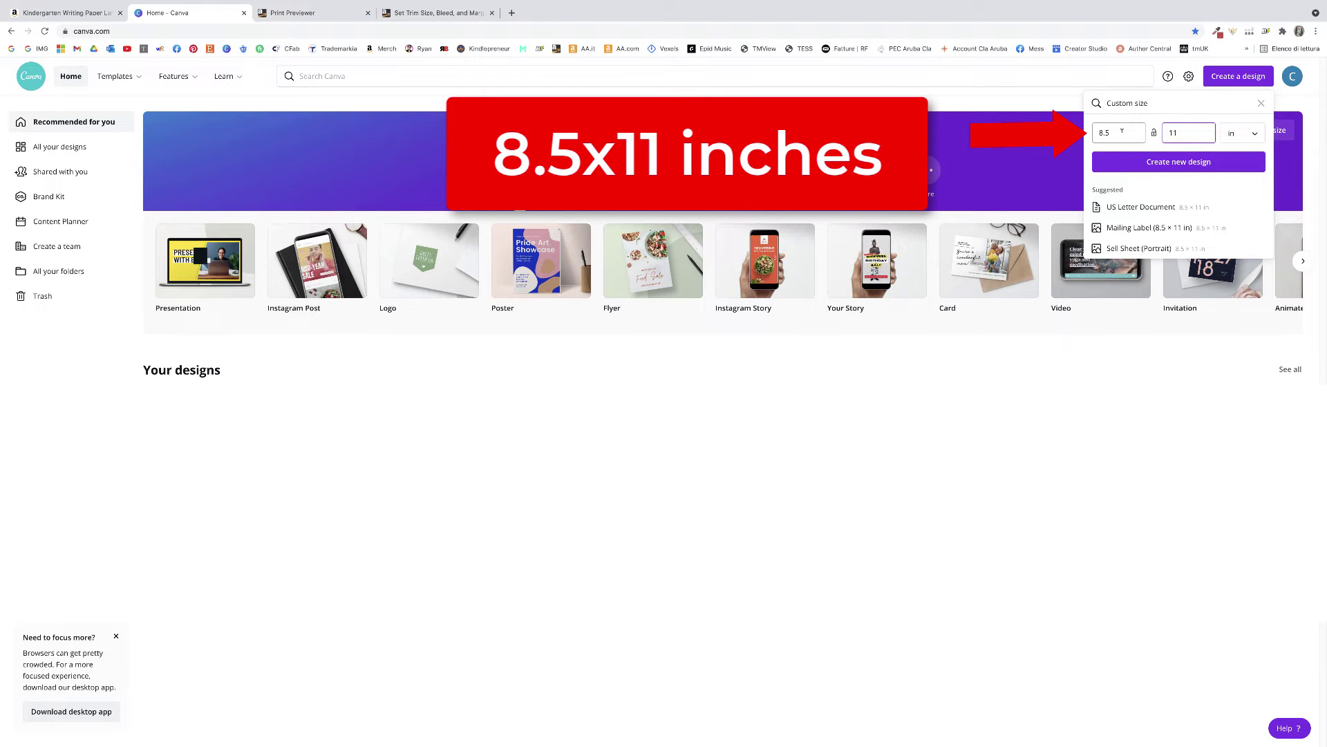
left_click(1122, 131)
key("BackSpace")
type("+012")
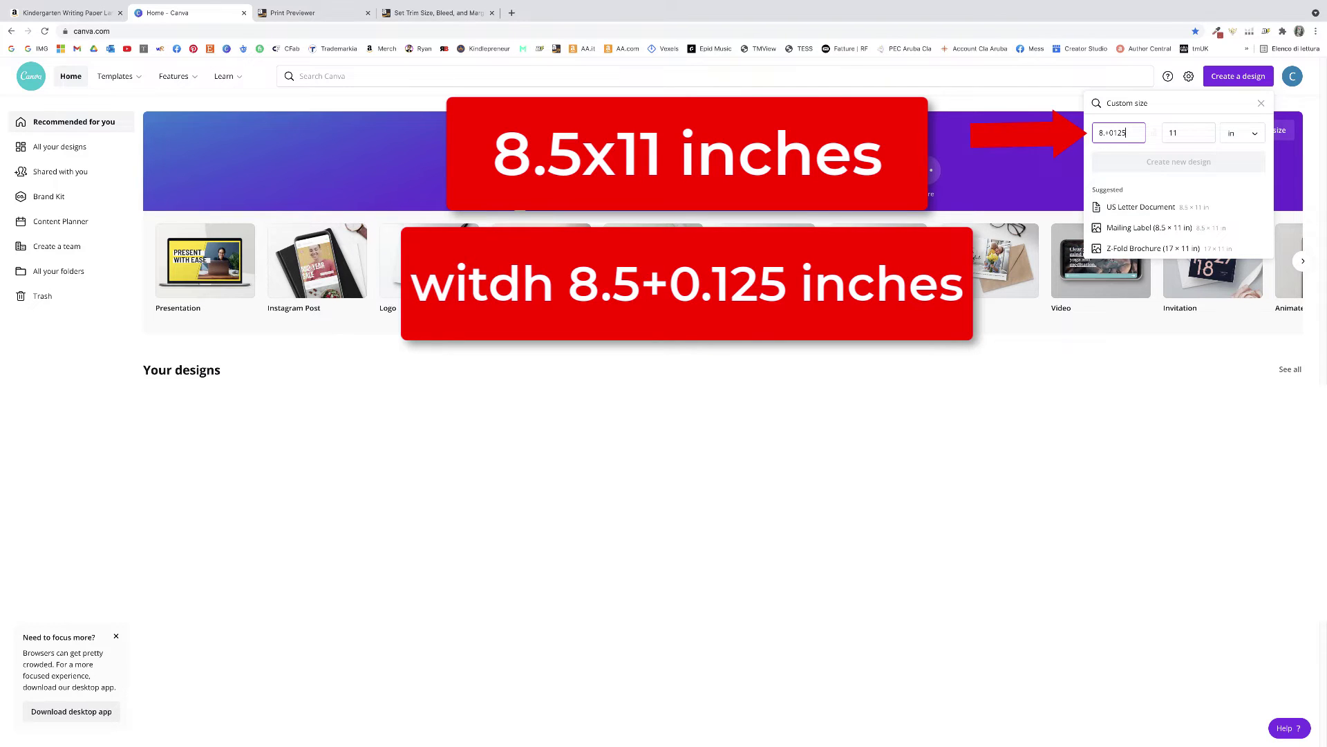
left_click(1191, 132)
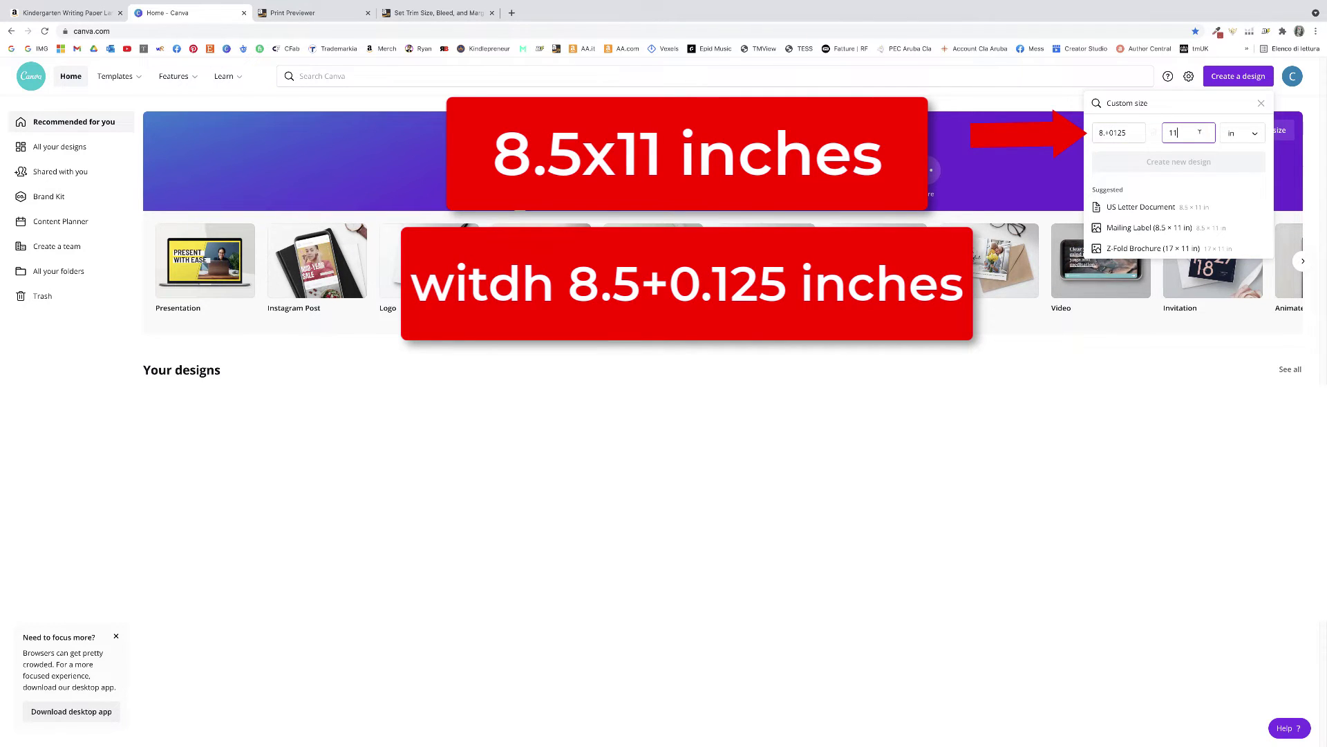
type("+0.2")
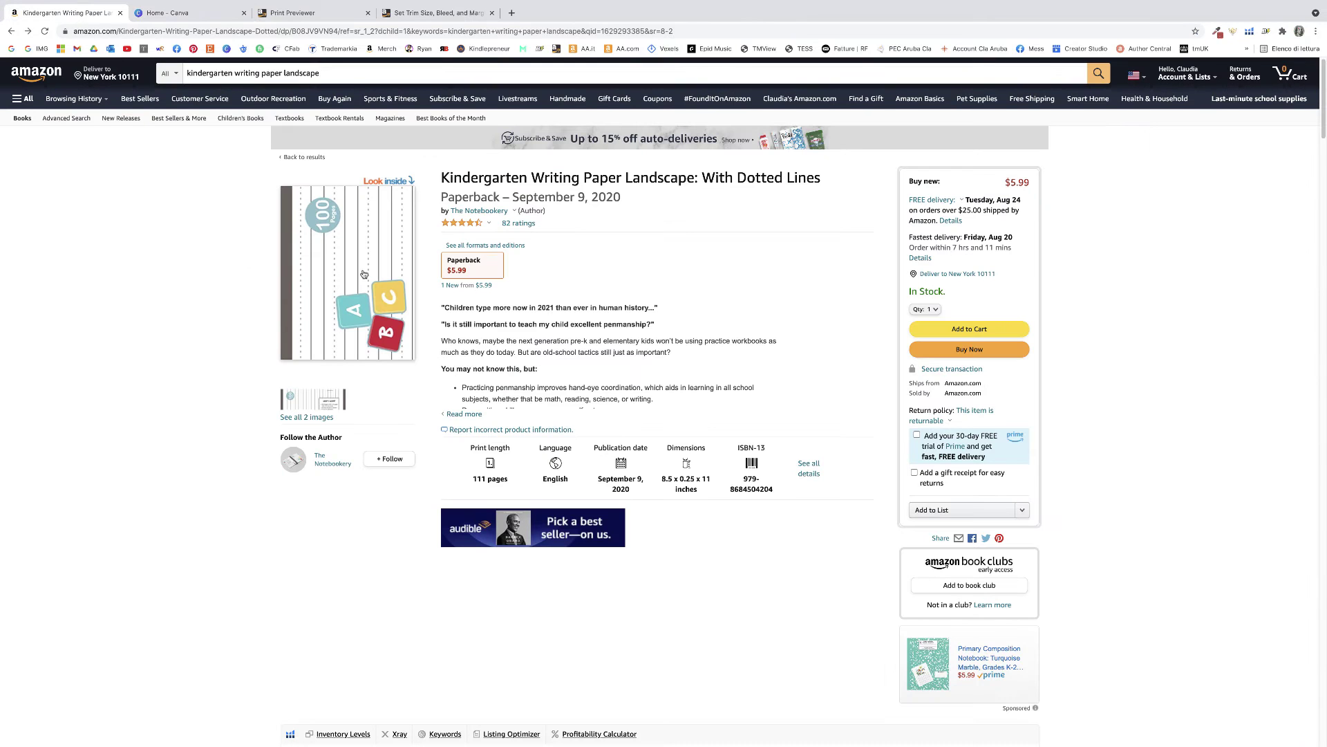
Step: Open the book's Look Inside preview and scroll through its interior pages
left_click(367, 277)
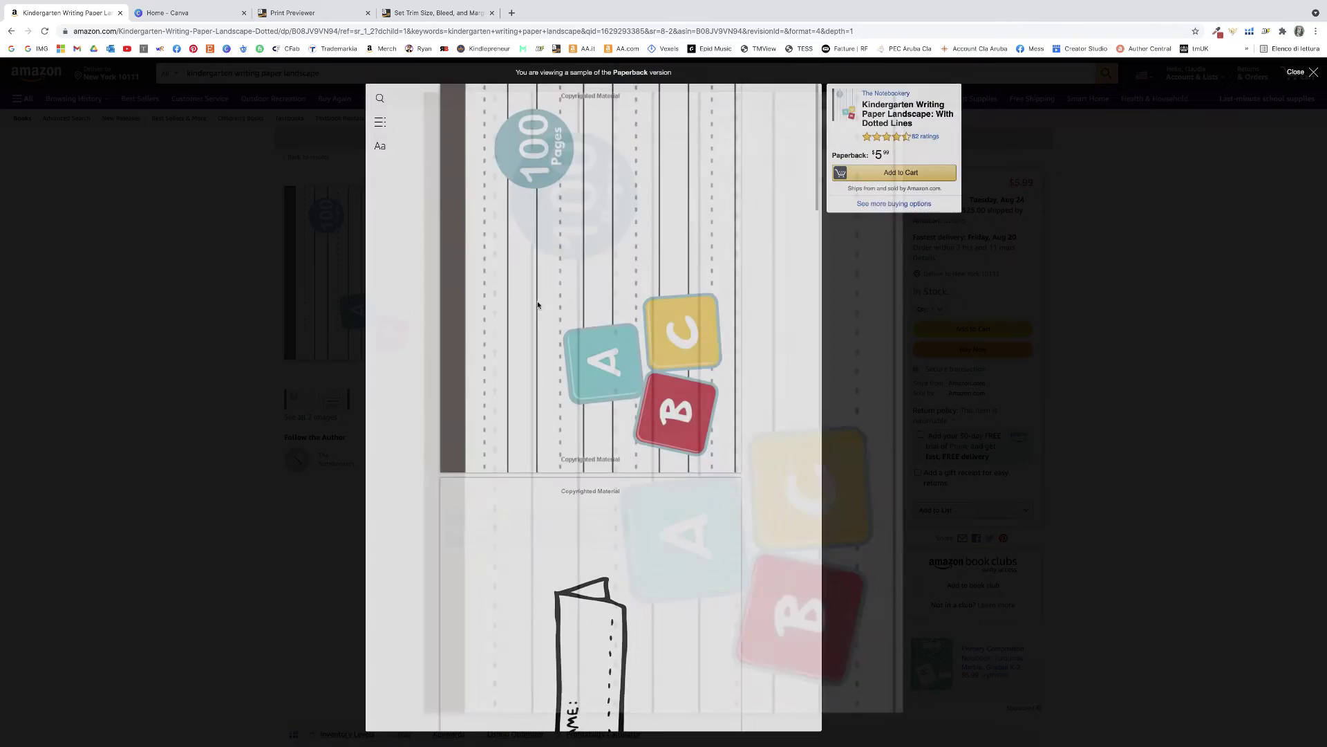
scroll(565, 376, "down", 10)
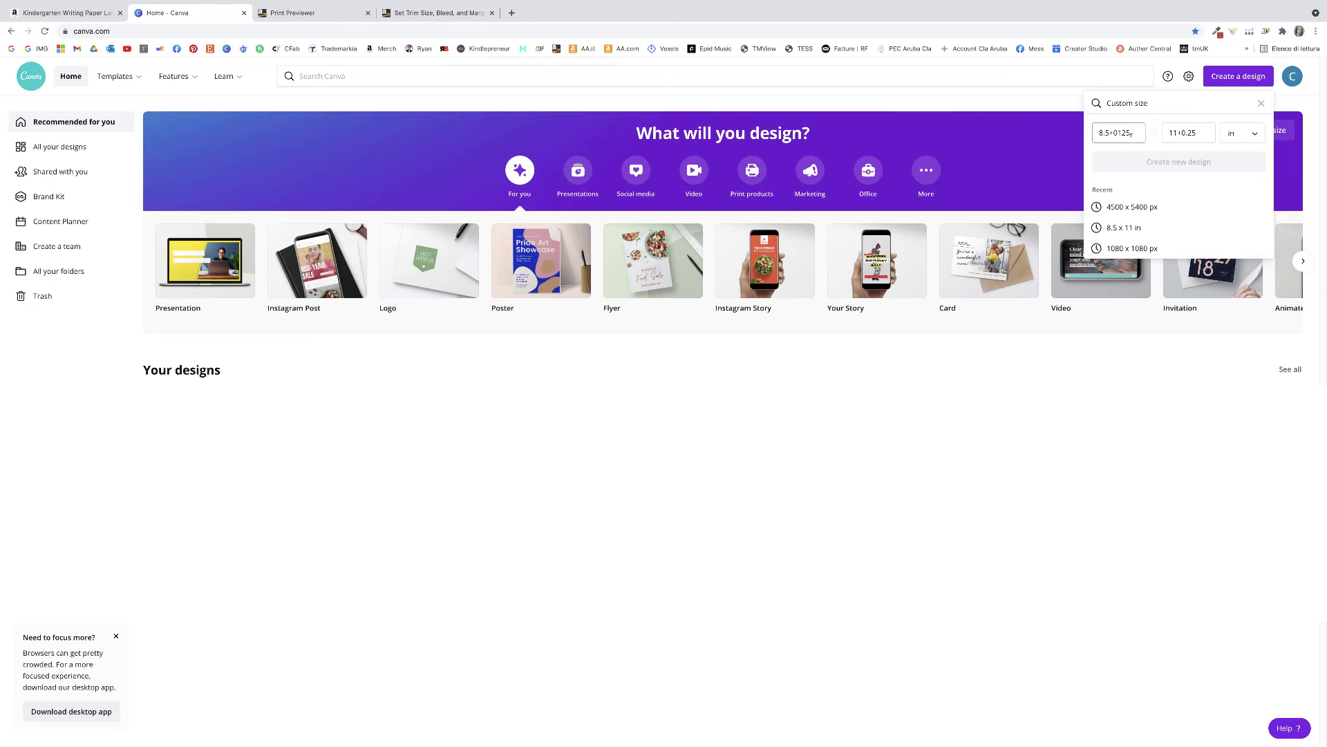
Step: Remove the +0.125 and +0.25 bleed additions and create the 8.5 × 11 in design
left_click_drag(1112, 131, 1177, 132)
key("BackSpace")
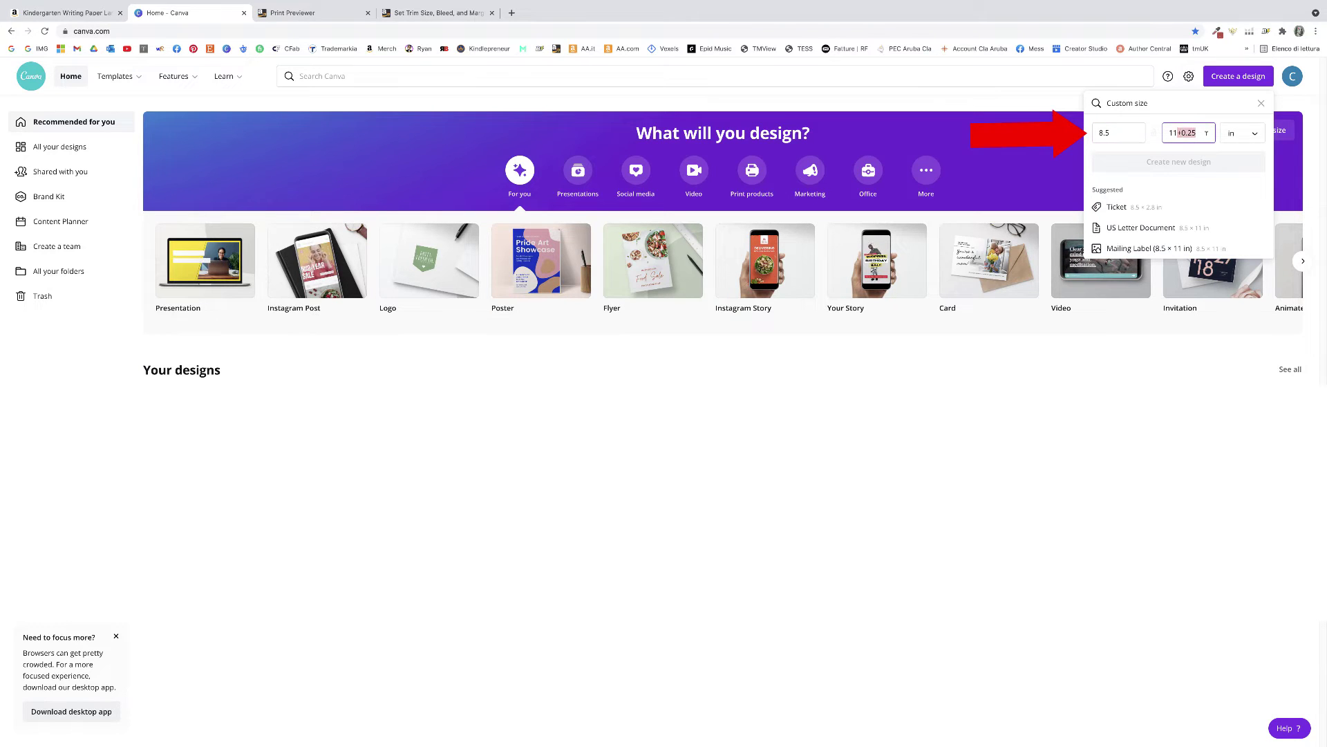
key("BackSpace")
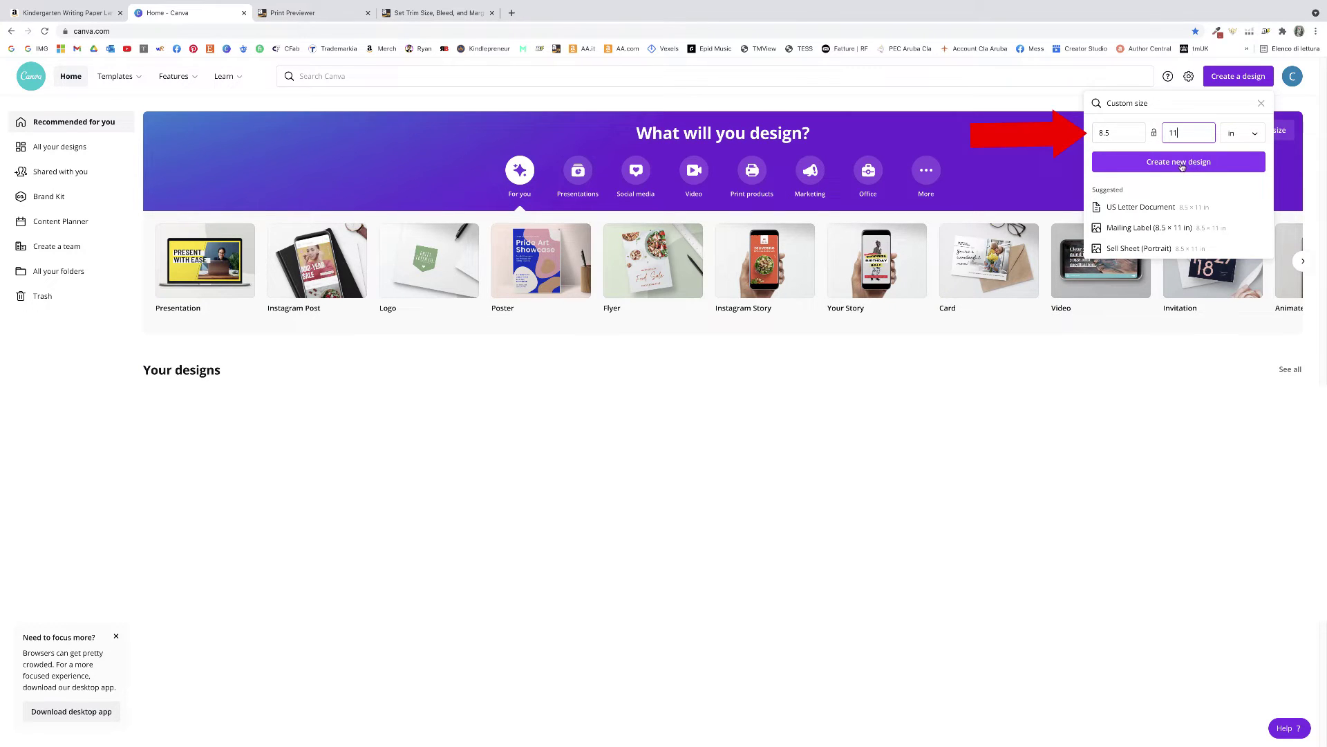
left_click(1173, 162)
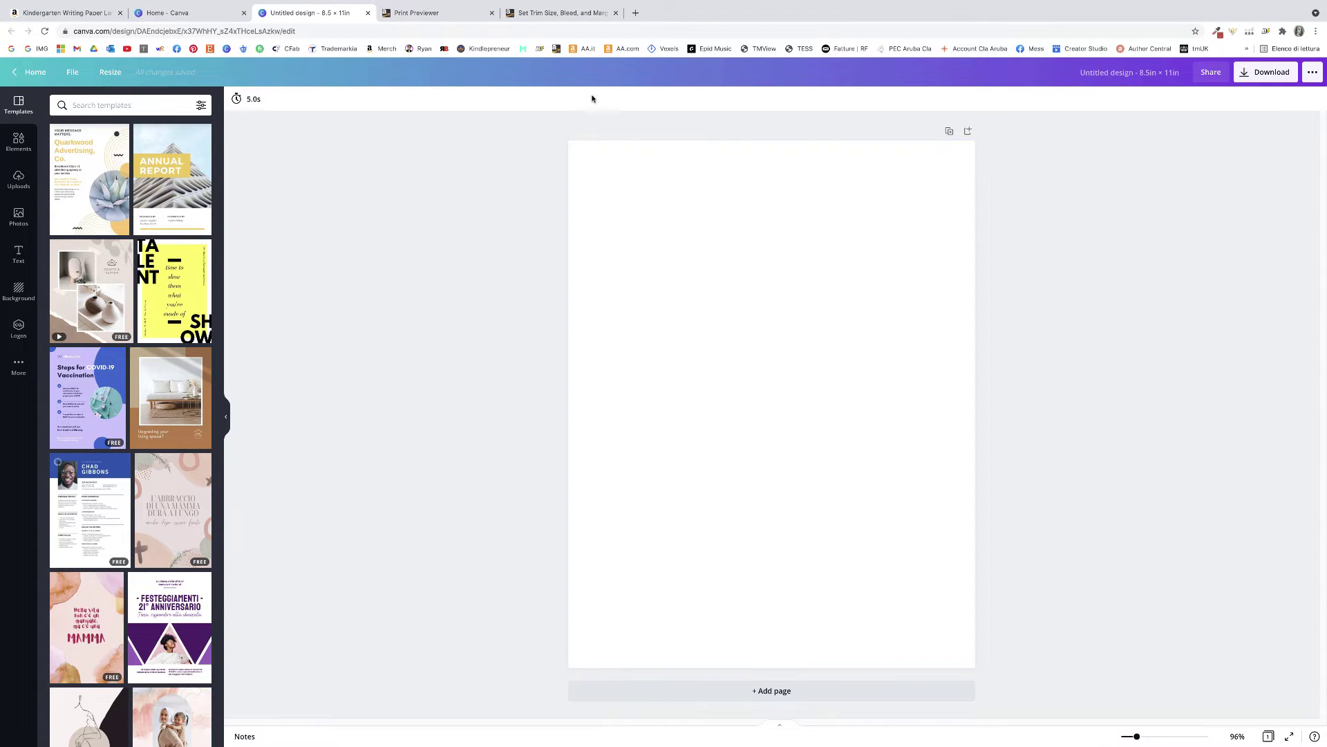
Step: Switch to the KDP 'Set Trim Size, Bleed, and Margins' help page
left_click(562, 12)
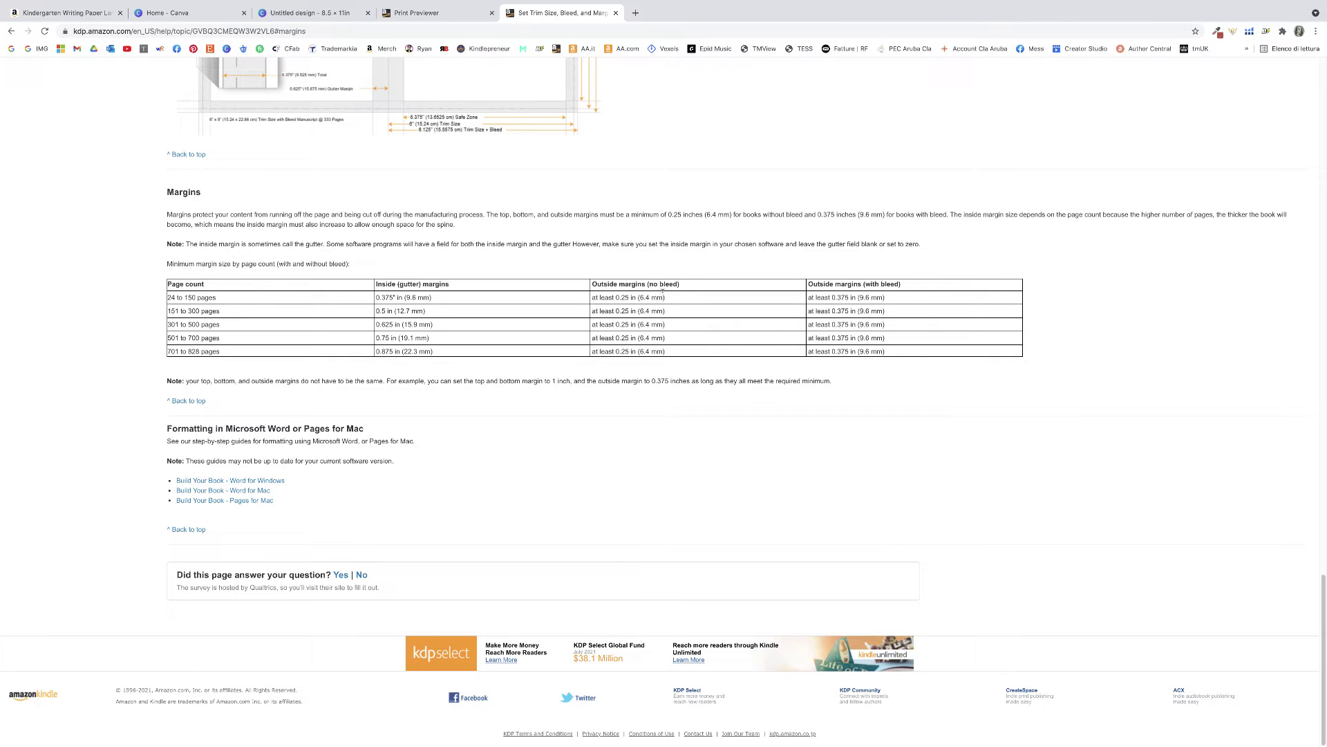
Step: Review KDP's bleed sizes and minimum margins (0.375 in inside, 0.25 in outside)
scroll(268, 292, "up", 20)
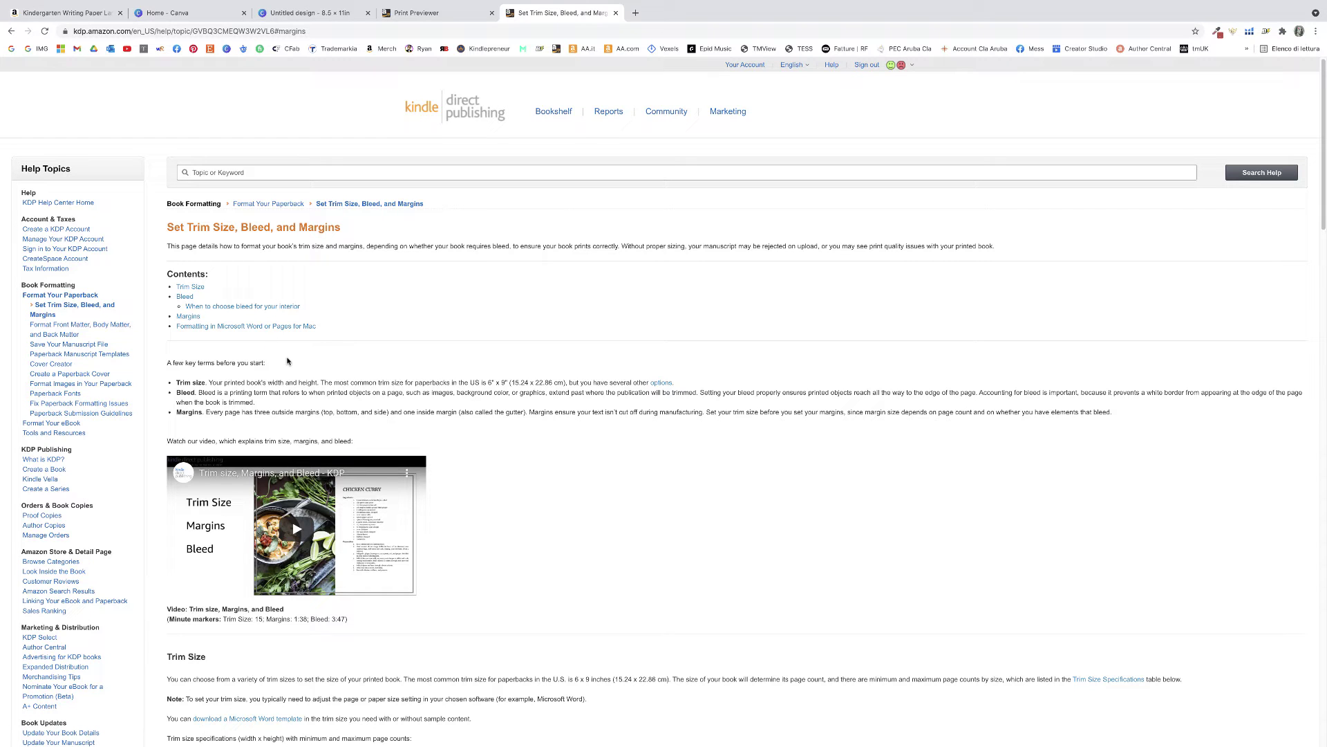
scroll(285, 366, "down", 20)
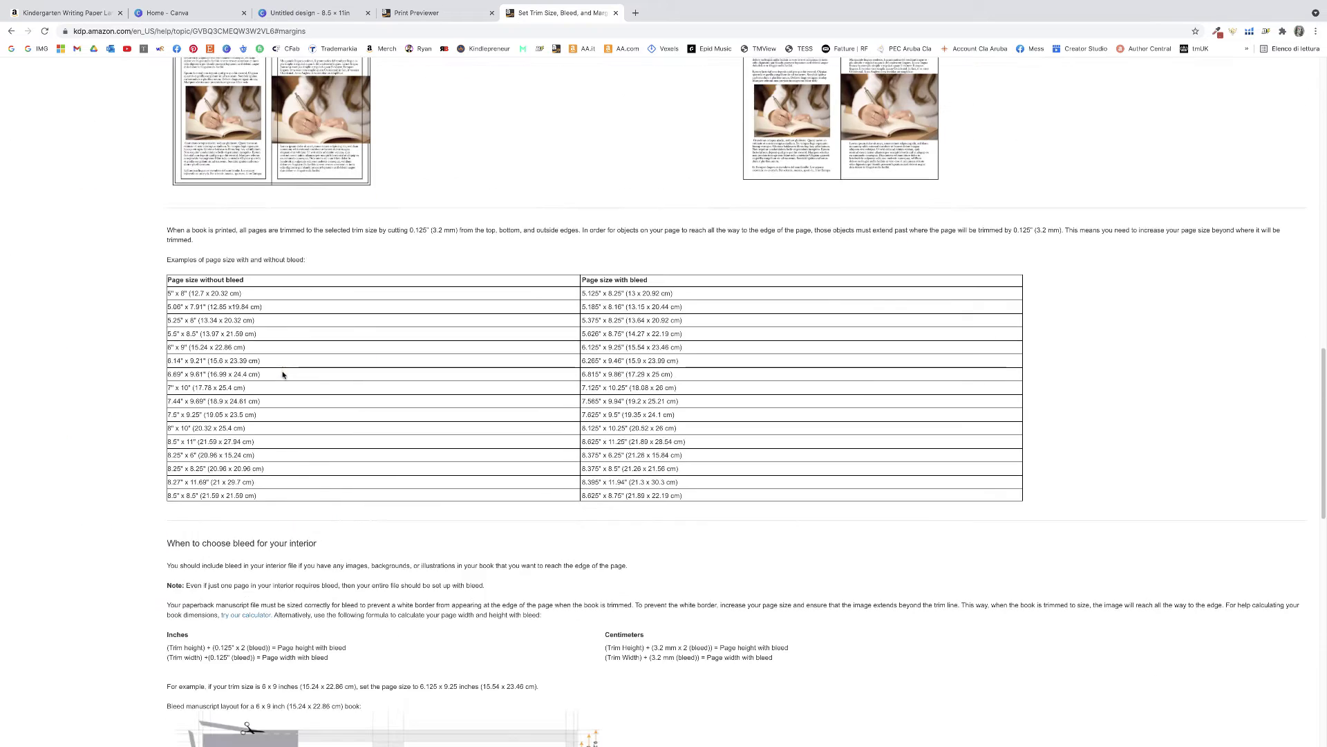
scroll(281, 376, "down", 3)
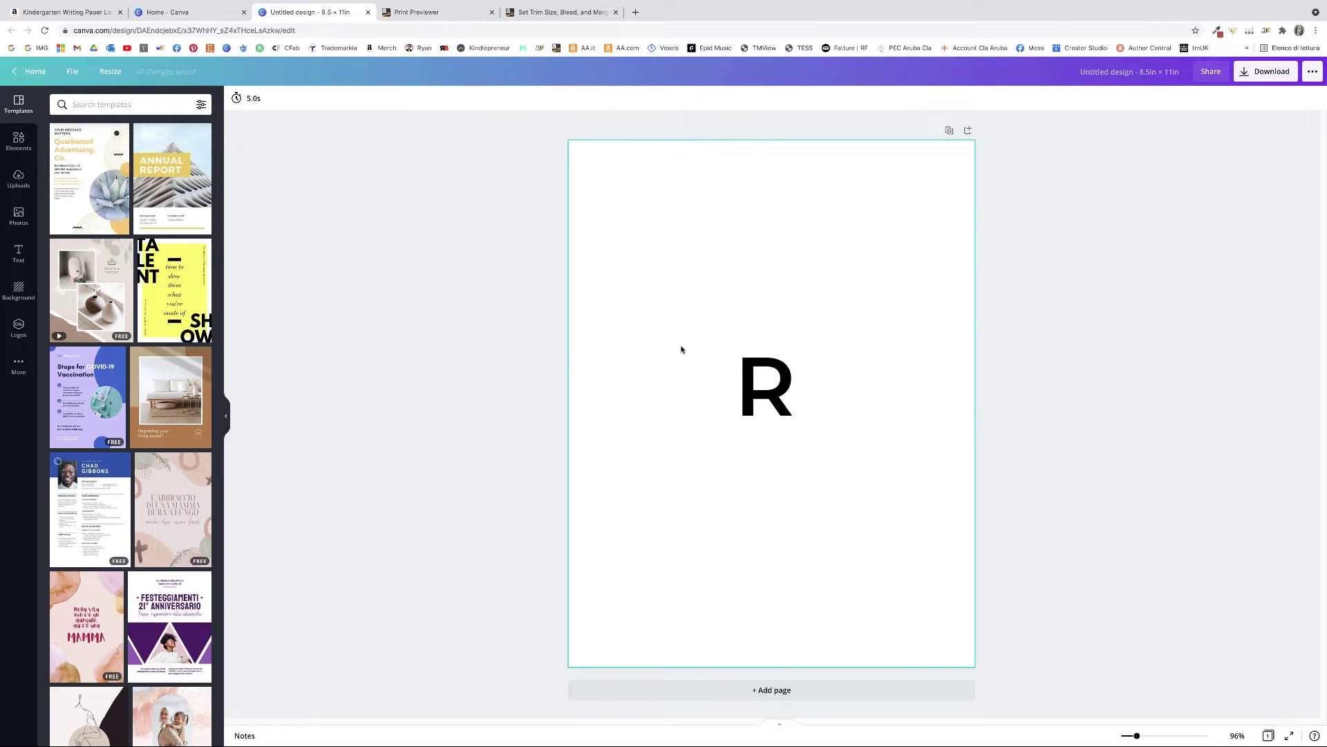
Step: Add a grey rectangle, stretch it into a full-height bar and align it to the page's left edge
key("r")
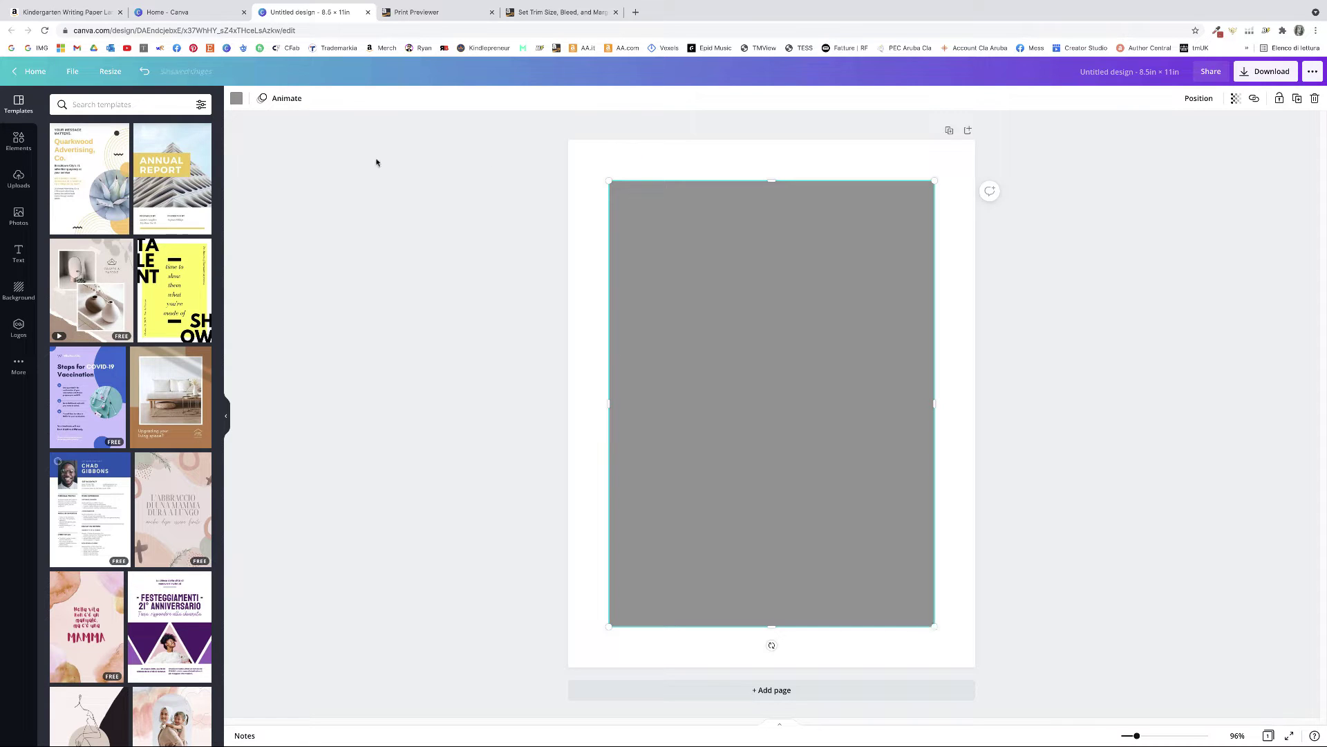
left_click(29, 146)
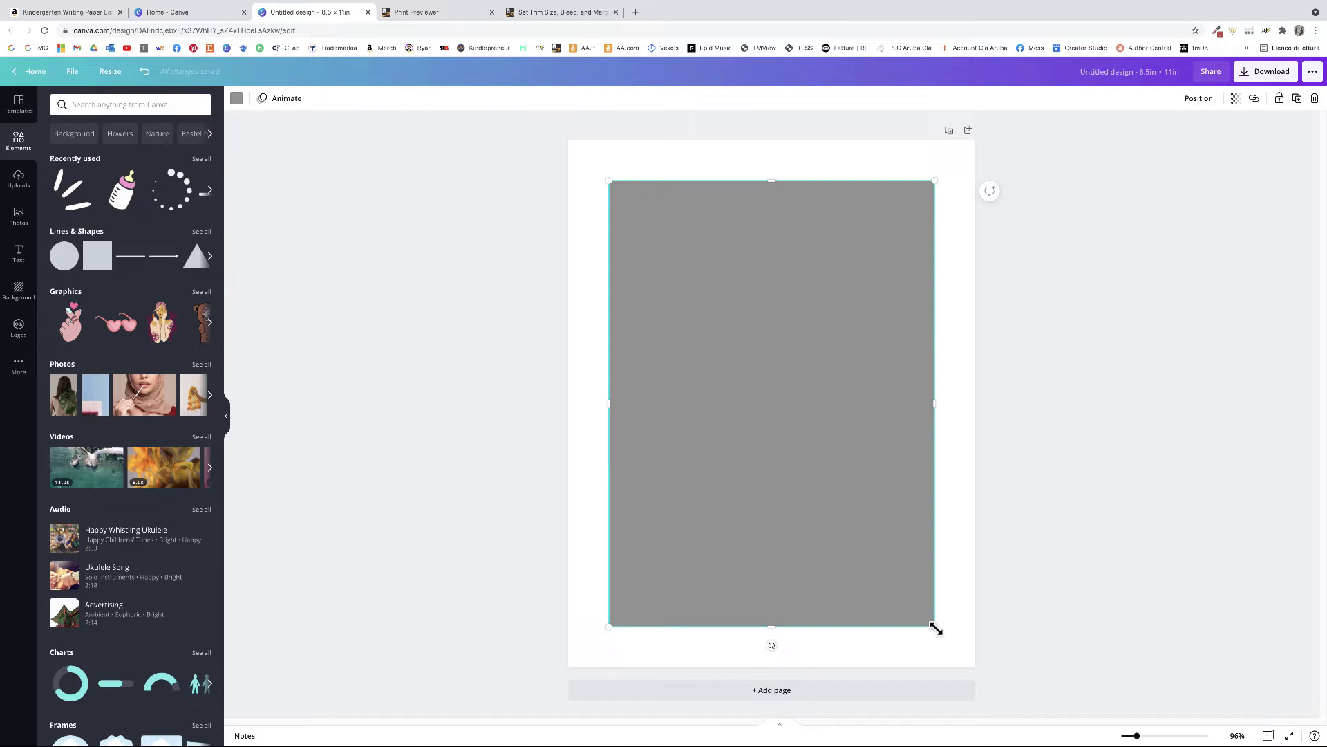
left_click_drag(936, 628, 619, 119)
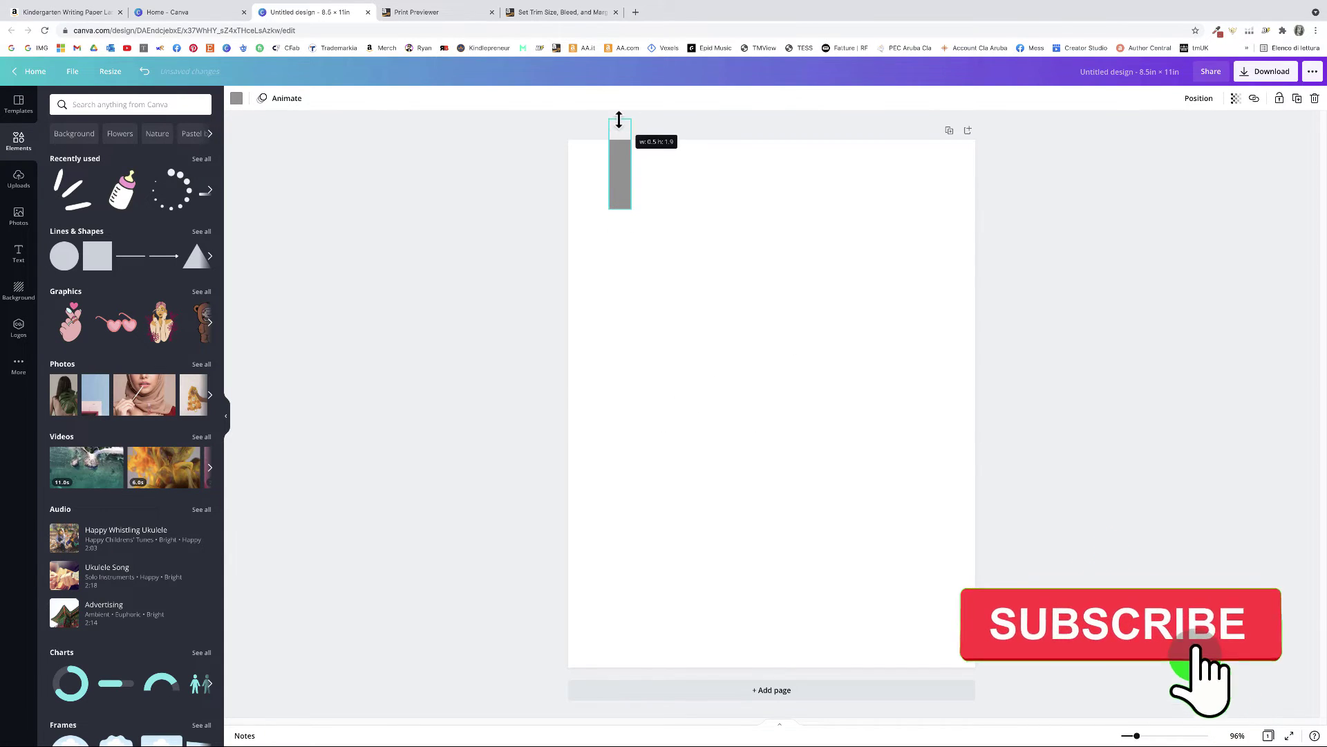
left_click_drag(620, 209, 618, 676)
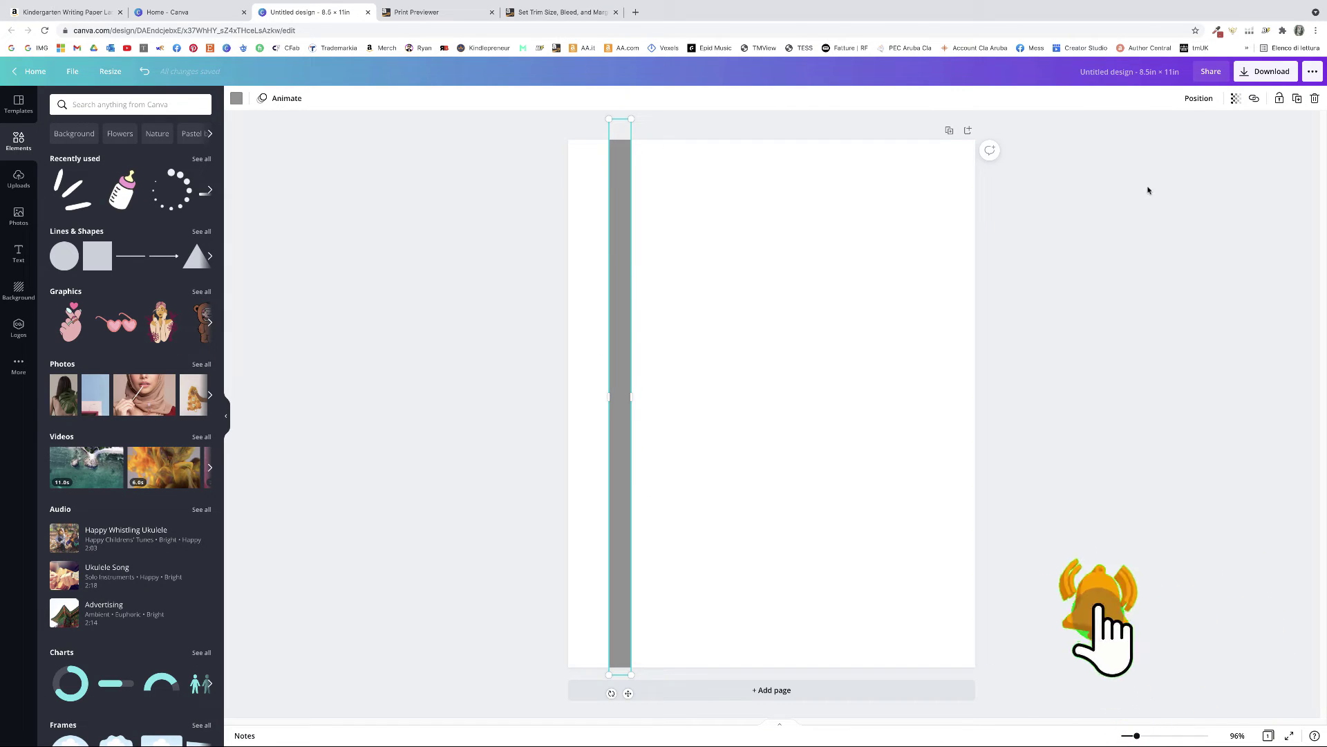
left_click(1194, 104)
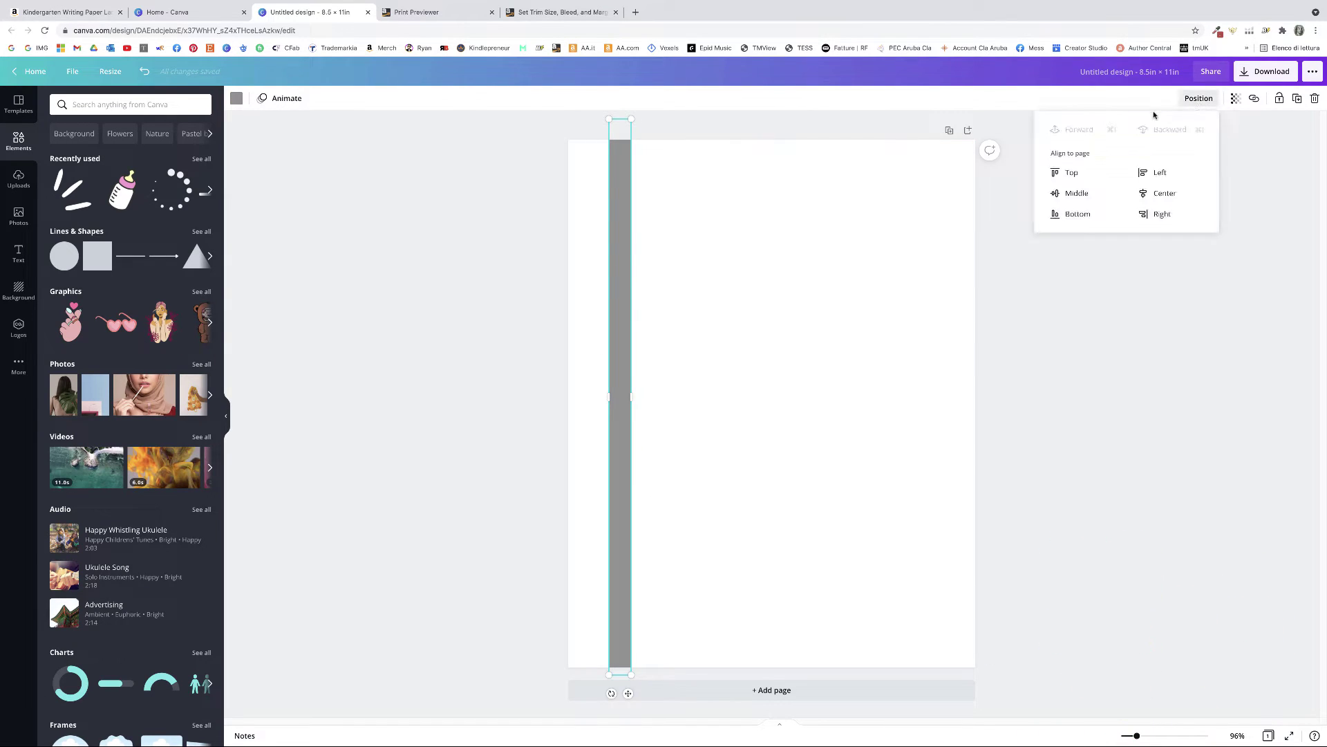
left_click(1203, 99)
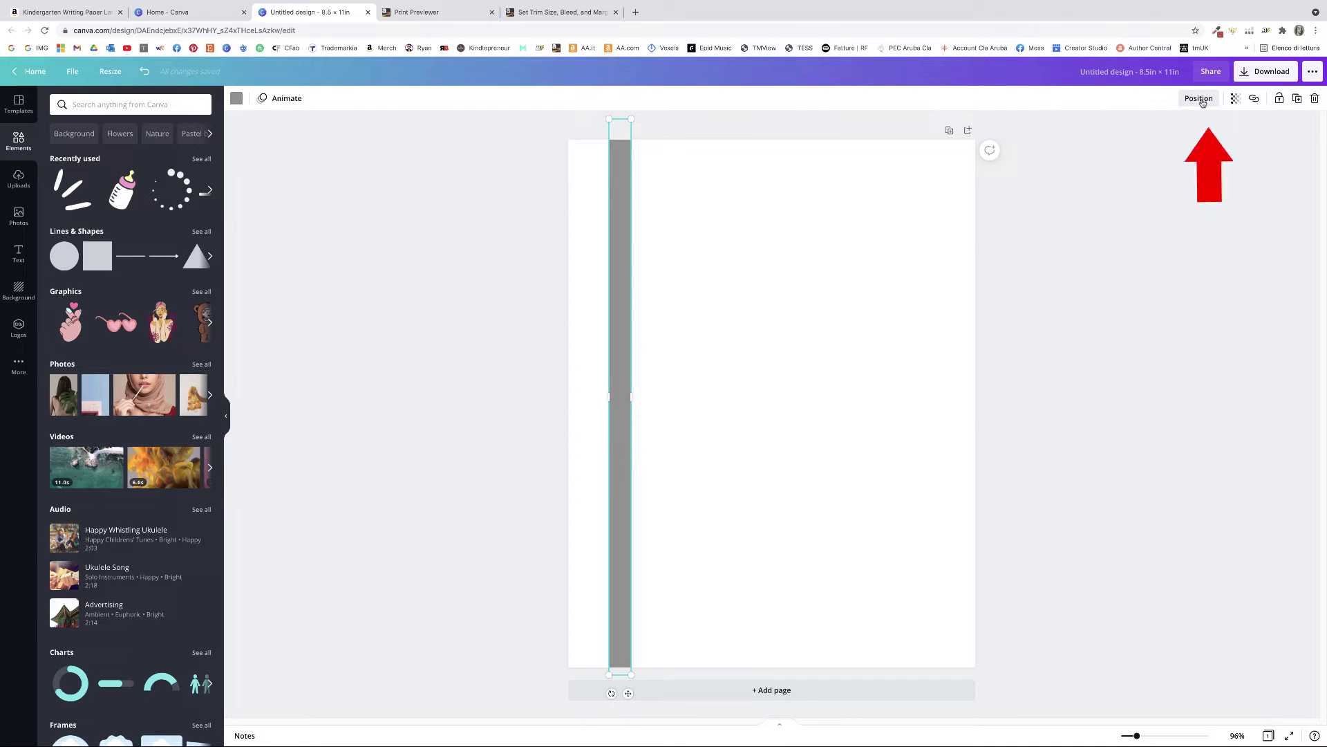
left_click(1202, 99)
left_click(1153, 174)
left_click(799, 342)
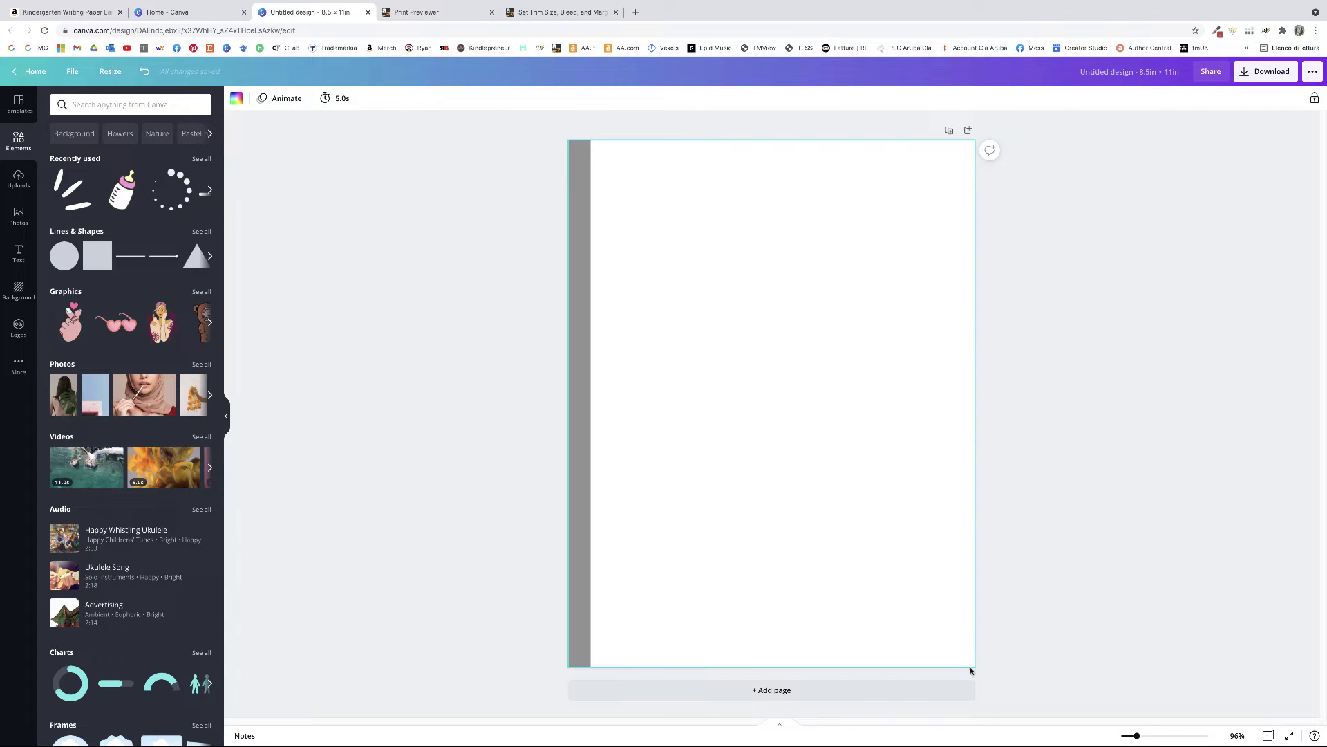
Step: Duplicate the left grey bar and move the copy toward the middle of the page
left_click(586, 285)
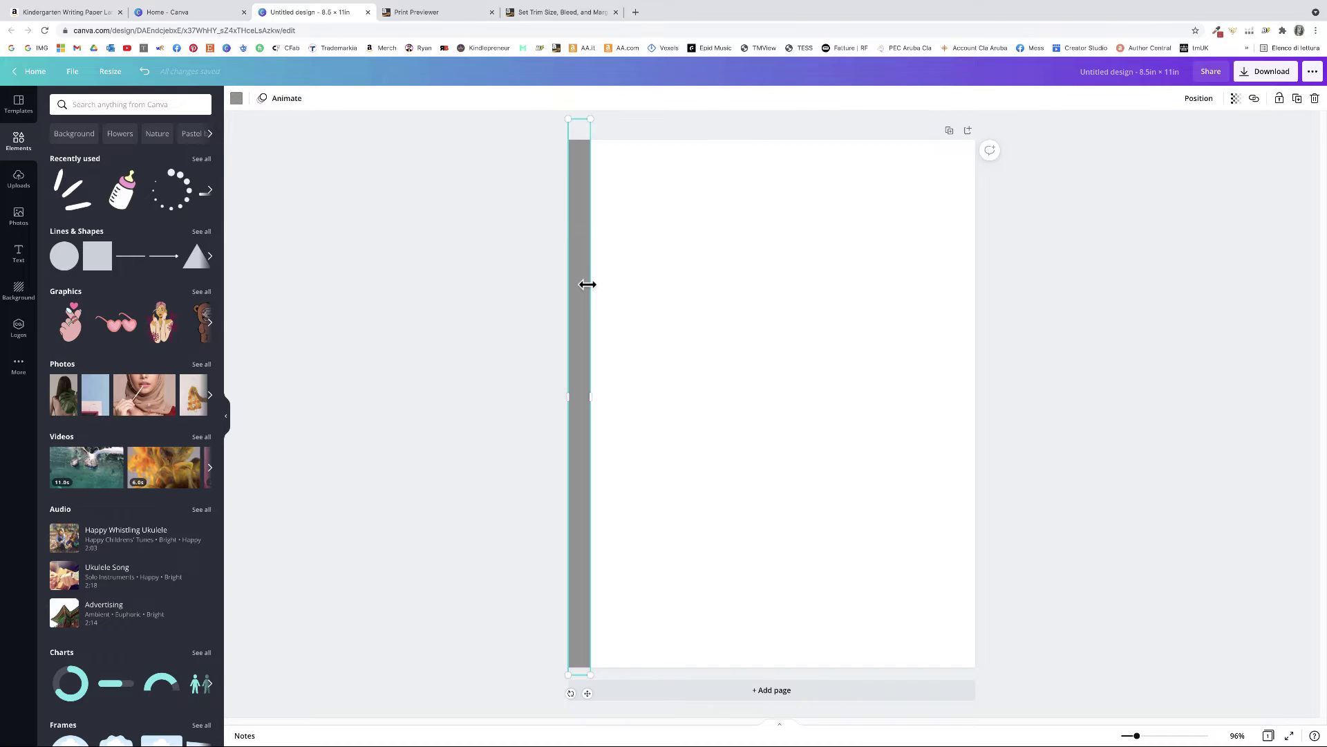
left_click(1295, 101)
left_click_drag(586, 263, 727, 179)
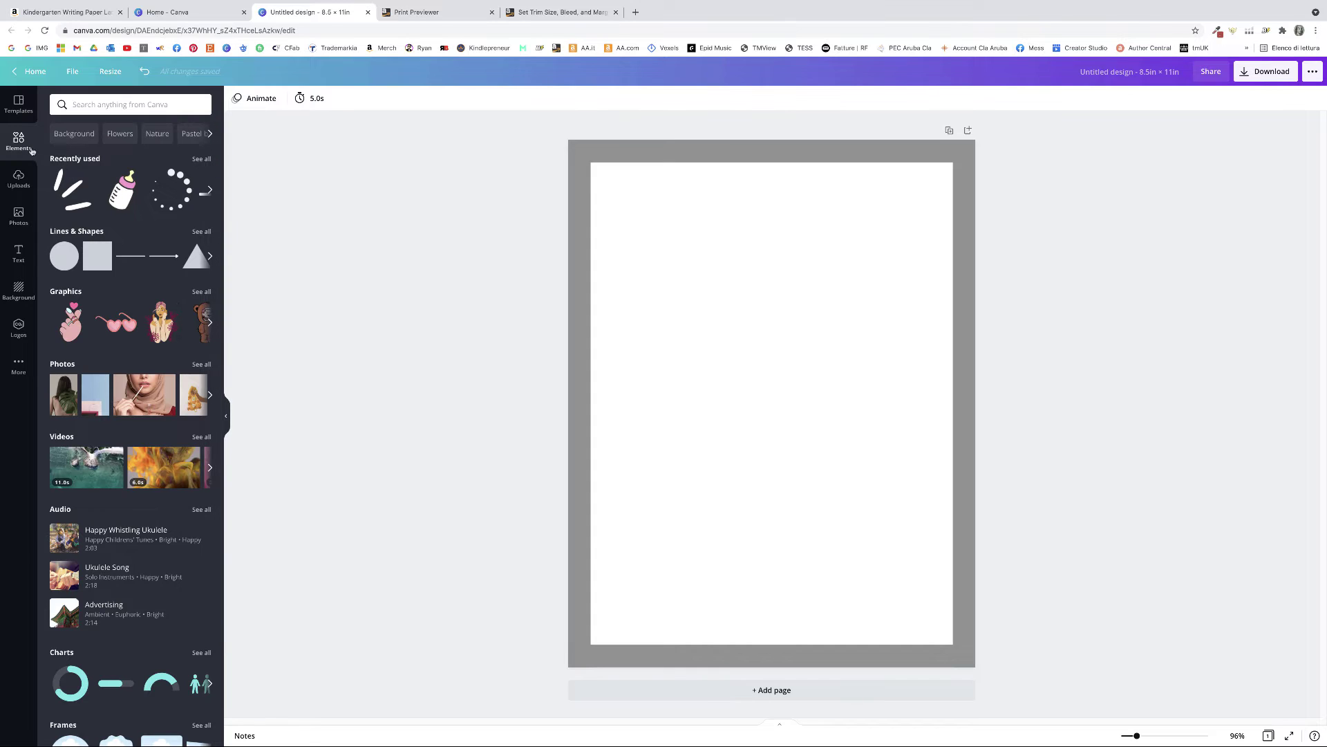
Step: Add a square border from Lines & Shapes, colour it red and size it to the margins
left_click(71, 232)
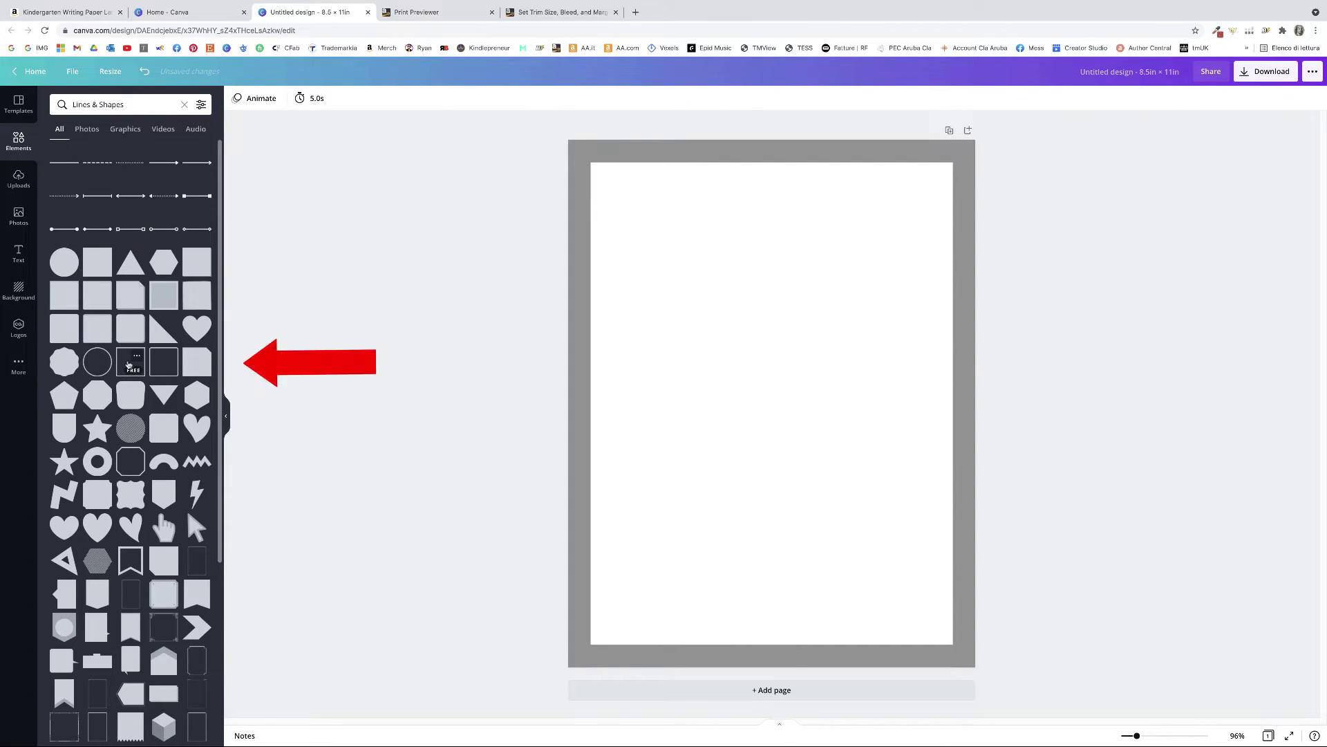
left_click(136, 356)
left_click(130, 363)
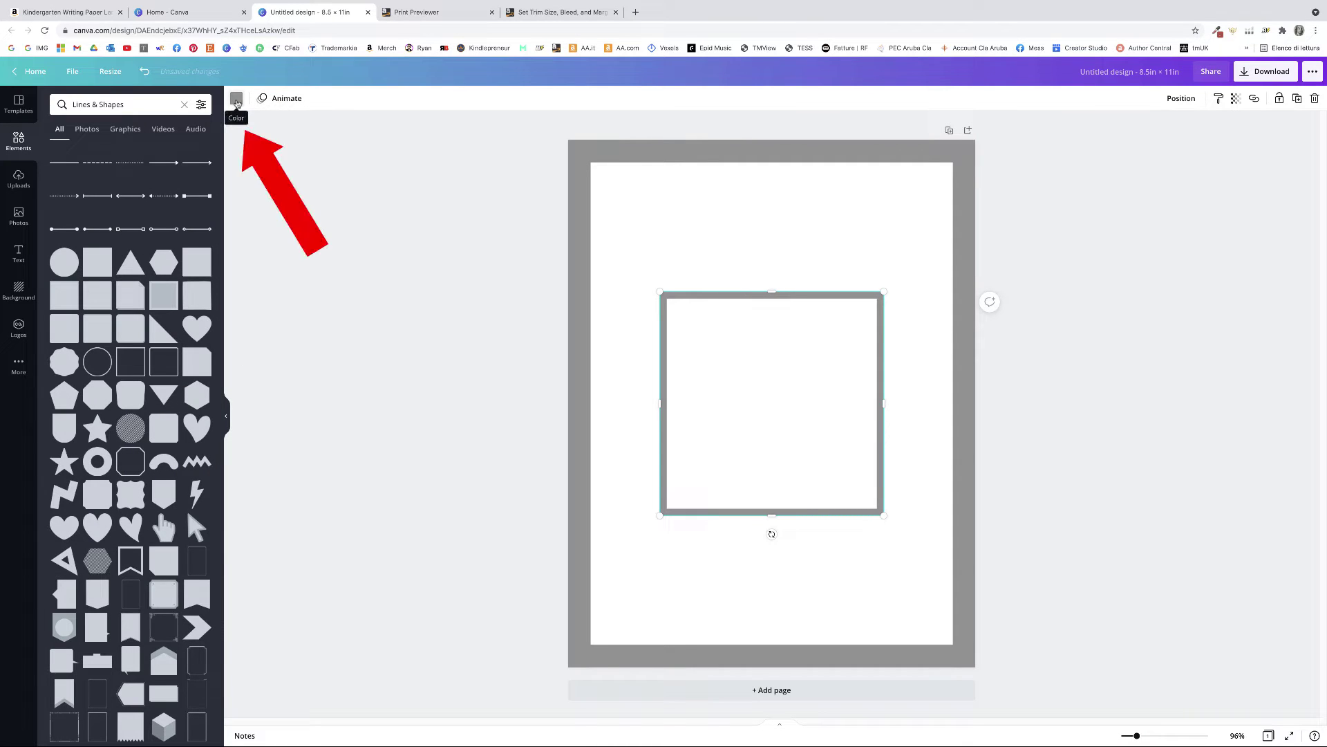
left_click(237, 100)
left_click(60, 272)
left_click_drag(884, 515, 592, 644)
left_click(766, 314)
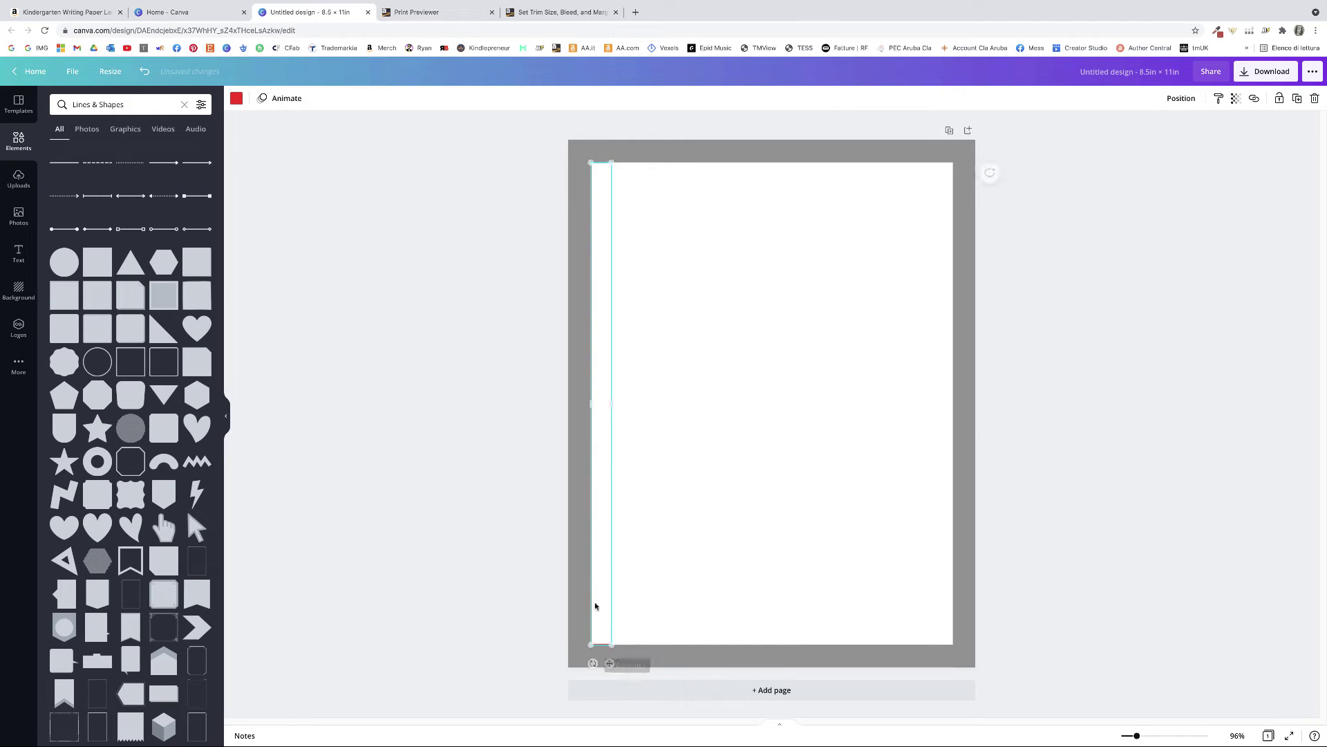
left_click_drag(611, 404, 952, 408)
left_click(1143, 536)
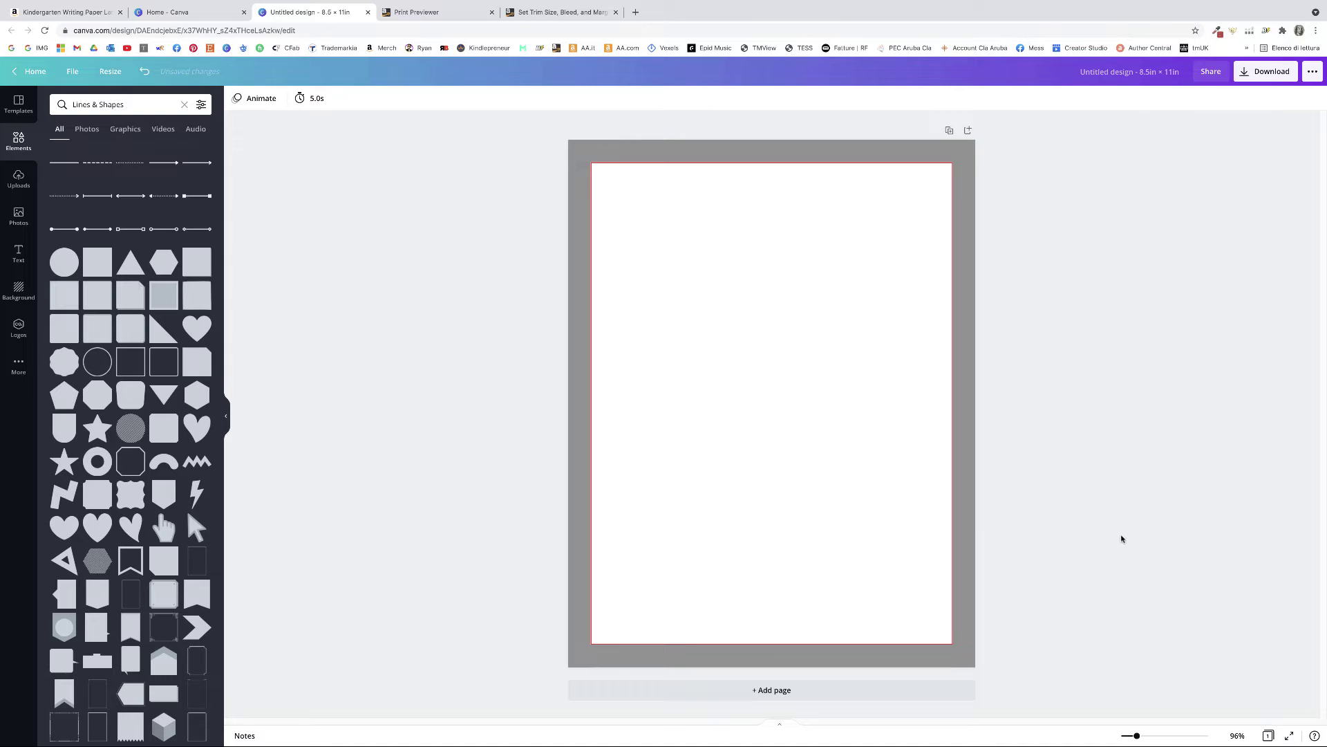
Step: Delete the right, top and bottom grey bleed strips, then briefly recheck the Amazon preview
left_click(968, 473)
key("Delete")
left_click(793, 150)
left_click_drag(792, 150, 686, 665)
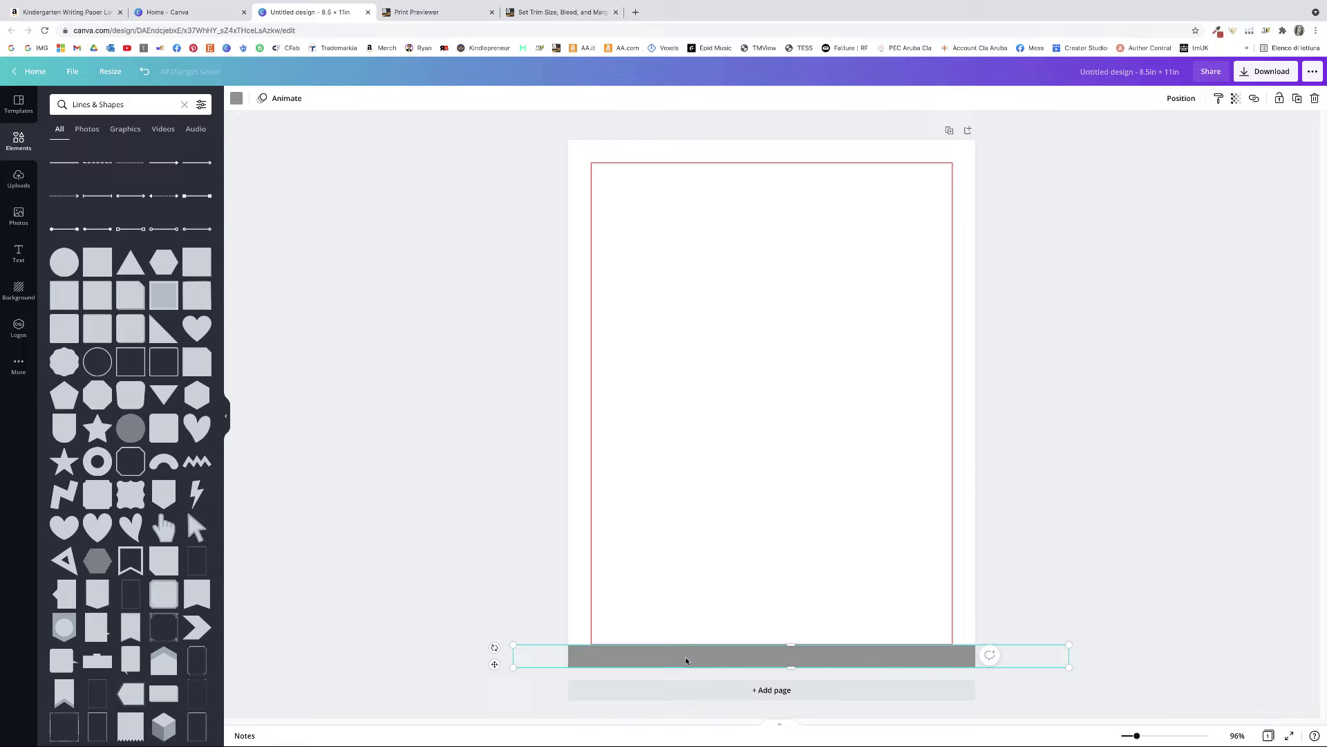
key("Delete")
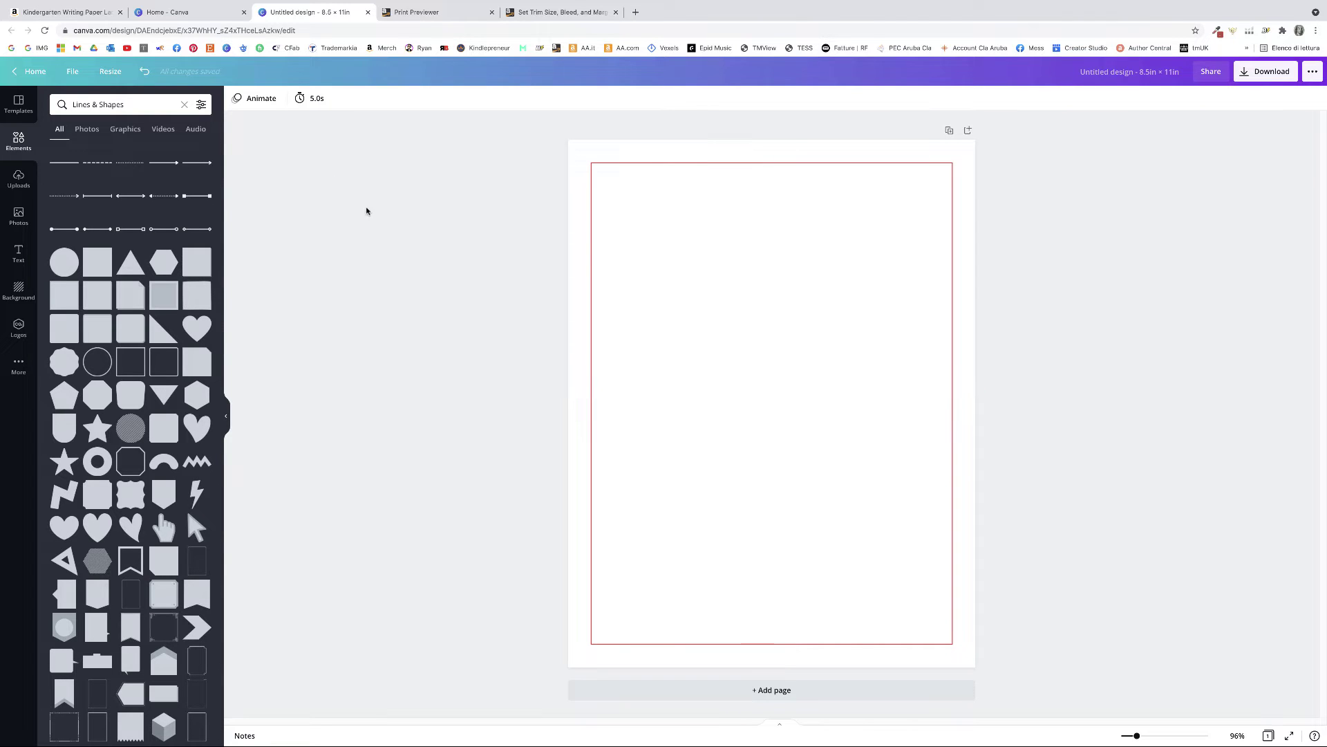
key("ctrl+1")
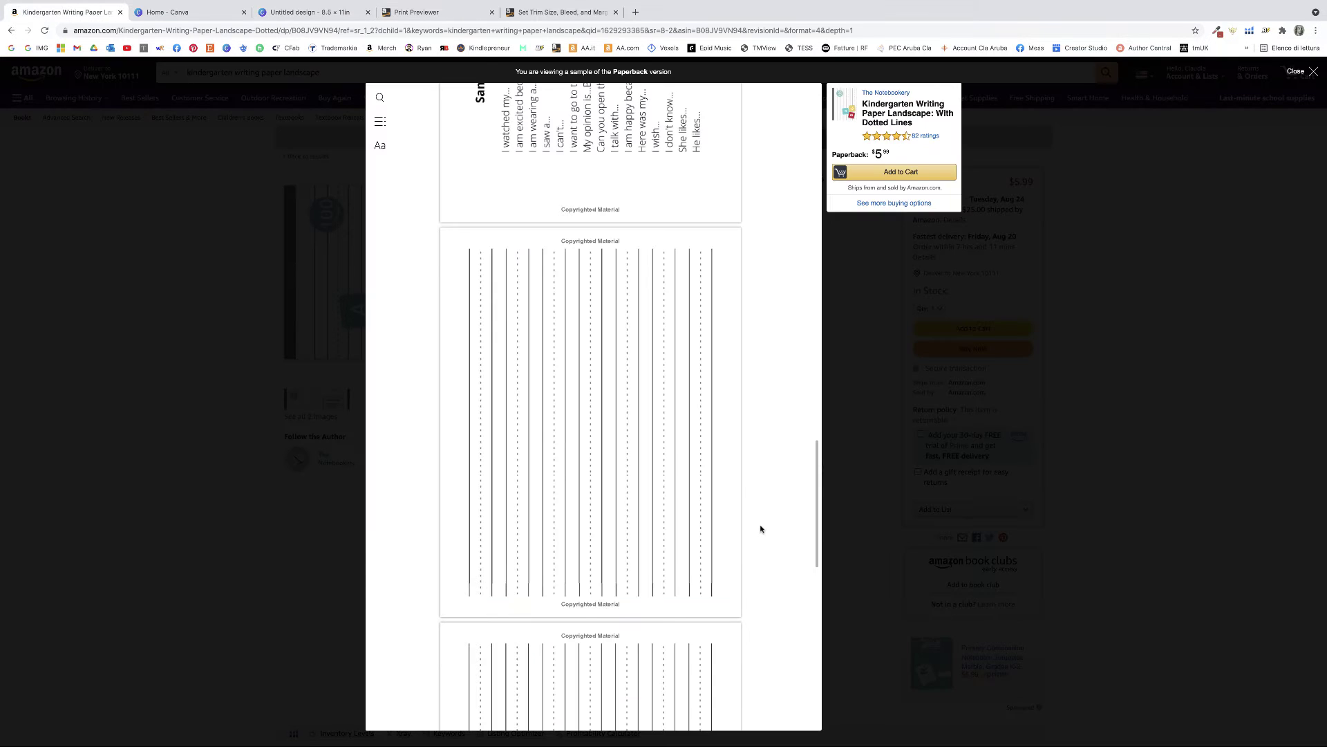
key("ctrl+3")
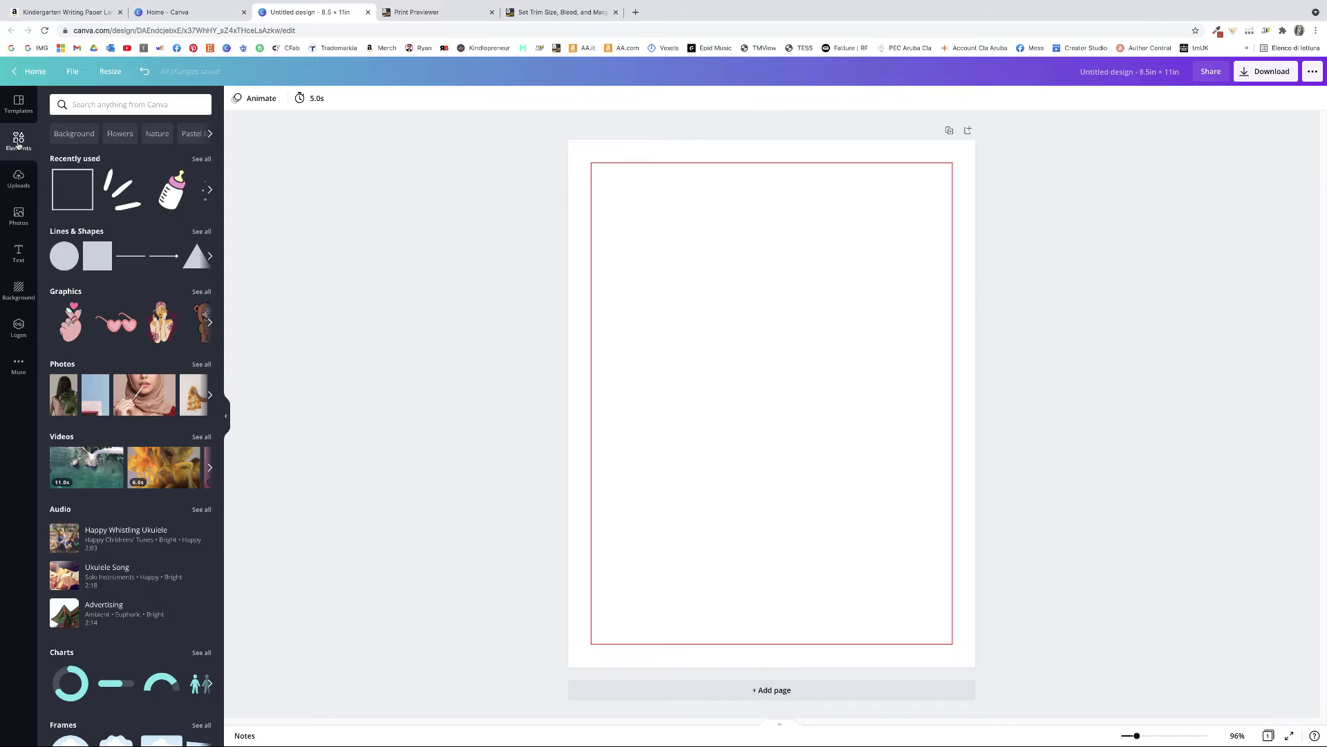
Step: Add a straight line from Elements, adjust its weight, rotate it vertical and stretch it to full page height
left_click(18, 147)
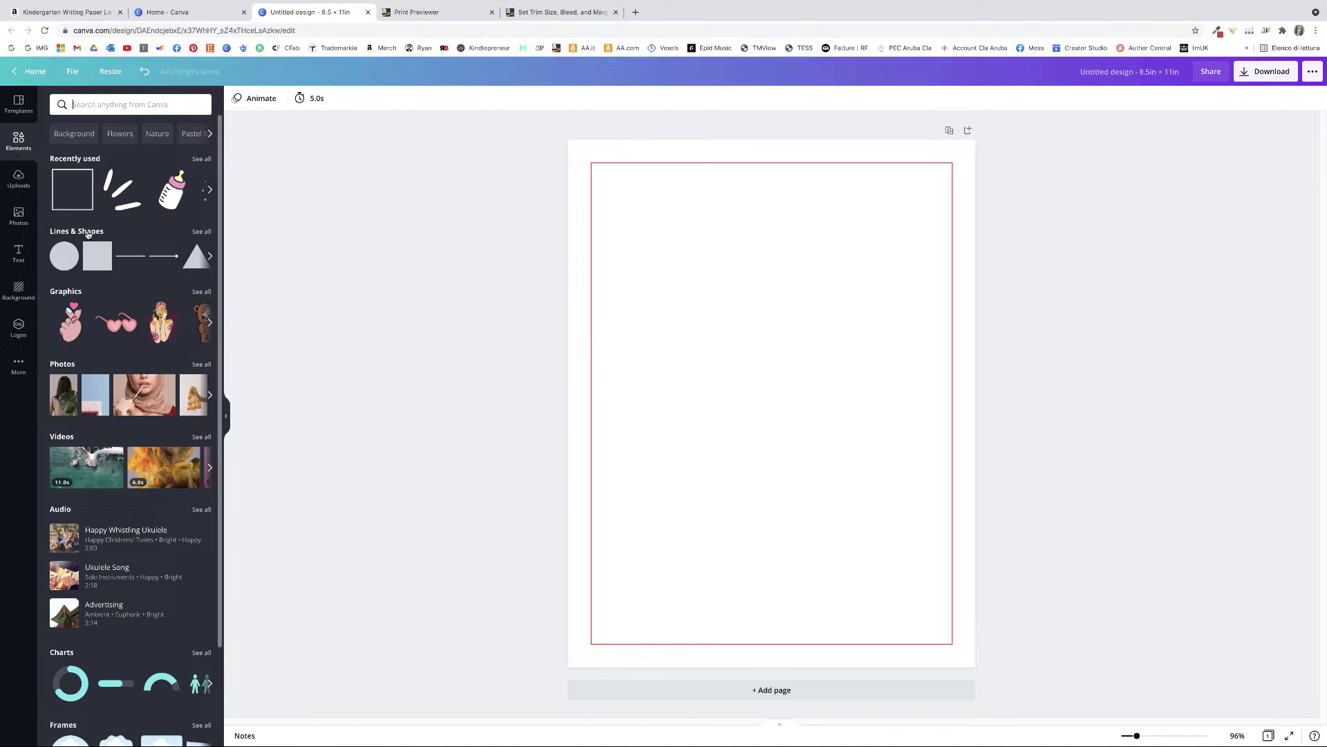
left_click(122, 257)
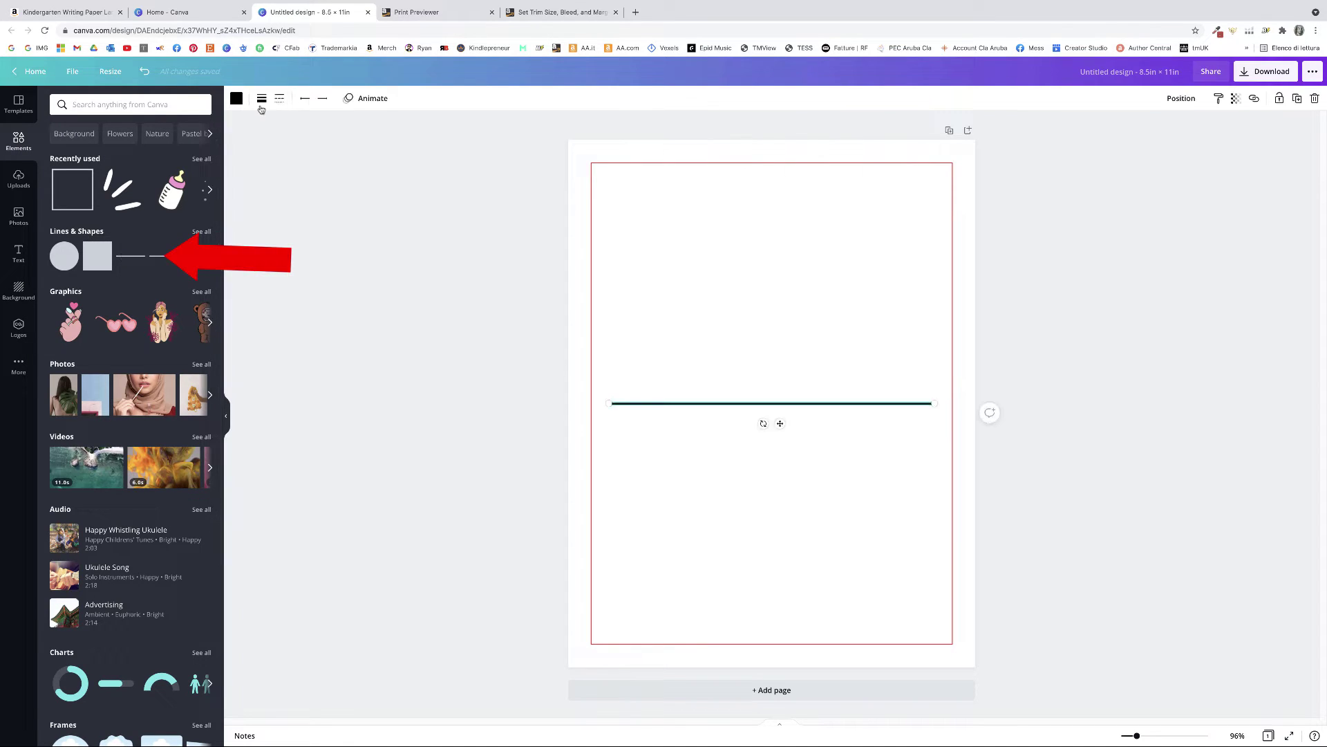
left_click(261, 99)
left_click_drag(325, 130, 320, 130)
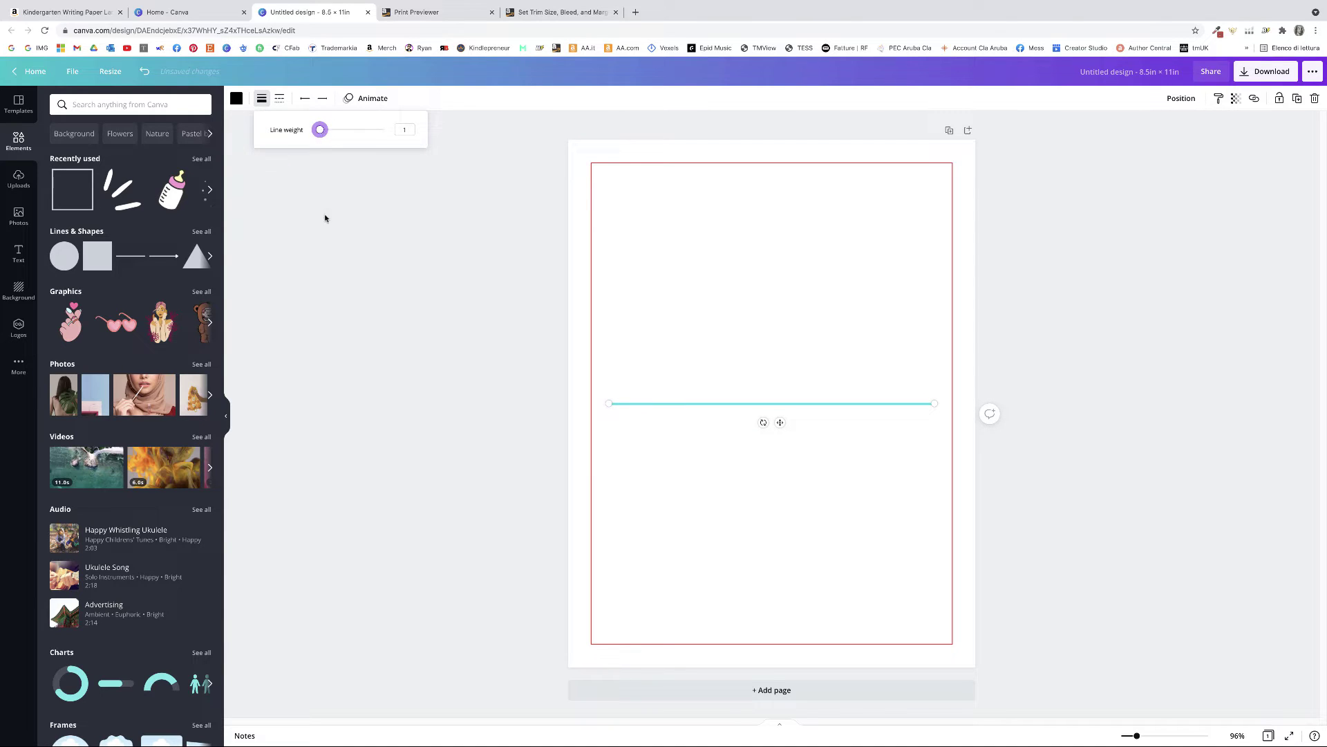
left_click(652, 406)
left_click_drag(763, 422, 596, 514)
scroll(596, 513, "up", 1)
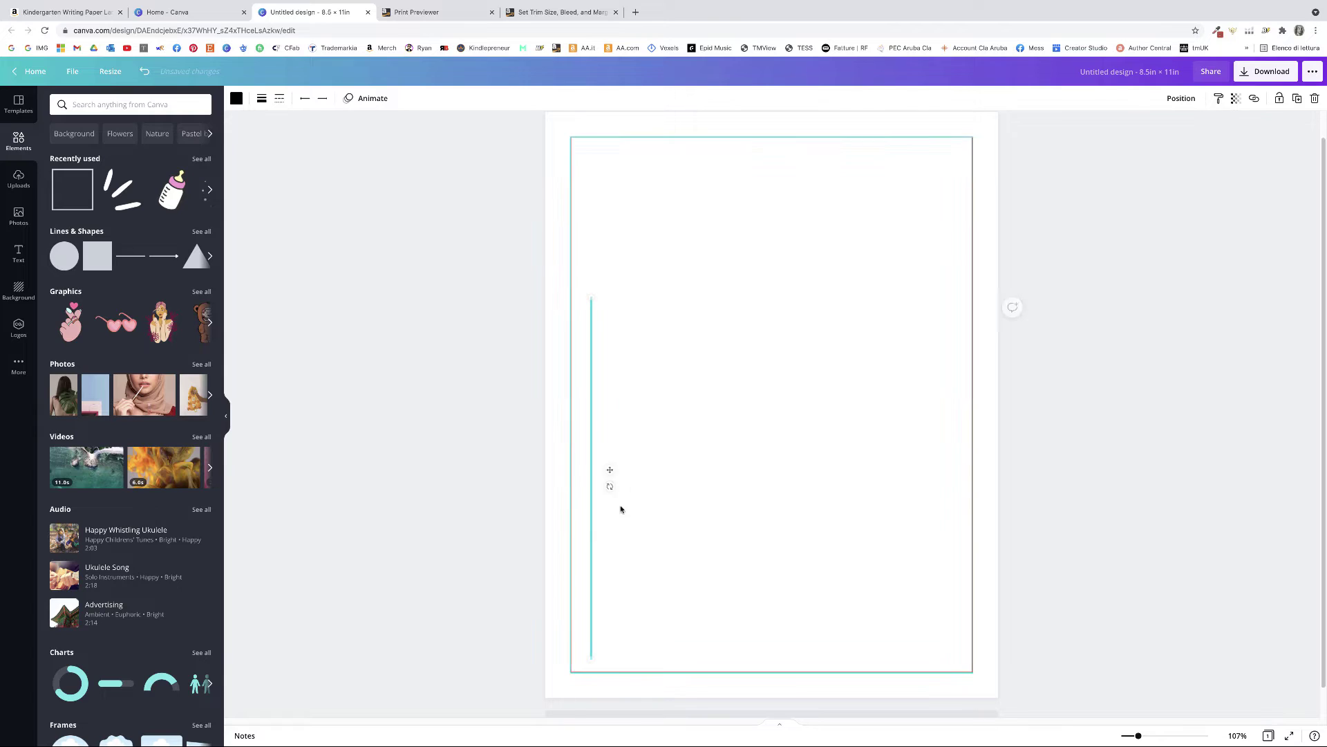
left_click_drag(591, 297, 590, 148)
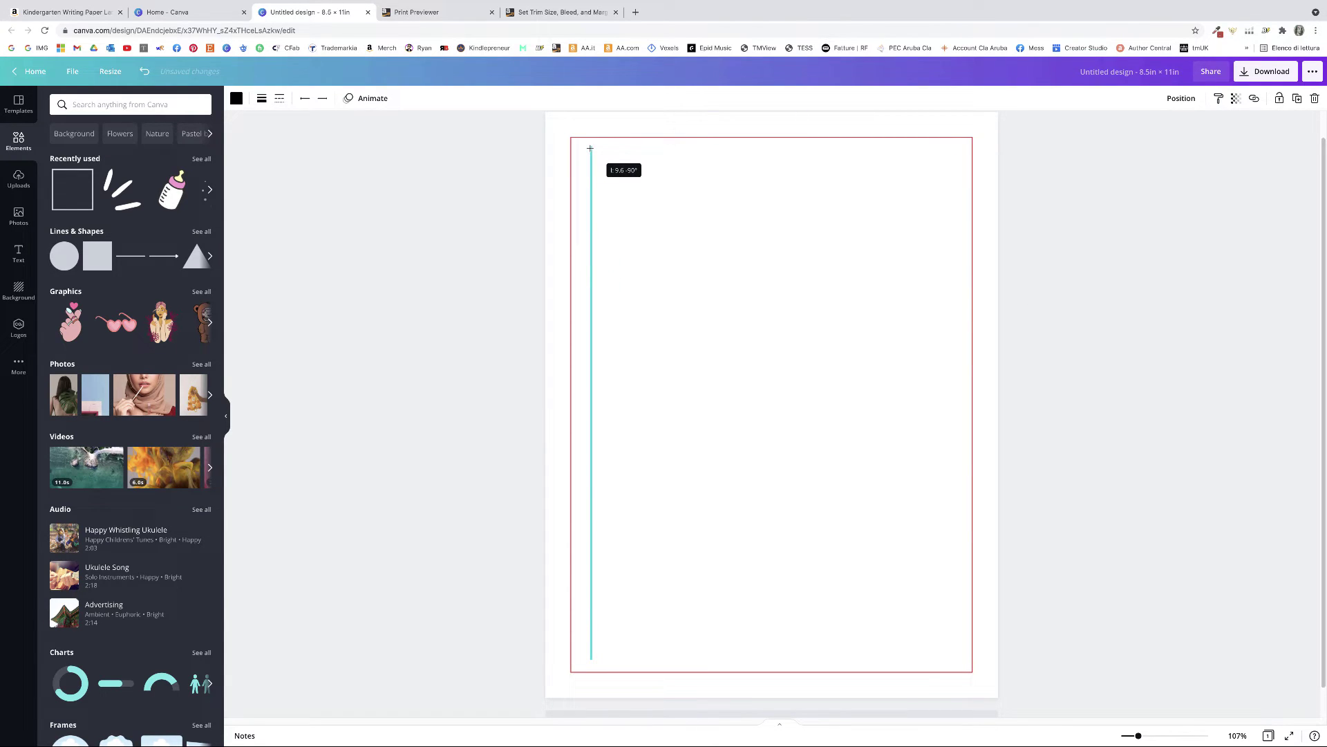
left_click_drag(590, 148, 591, 147)
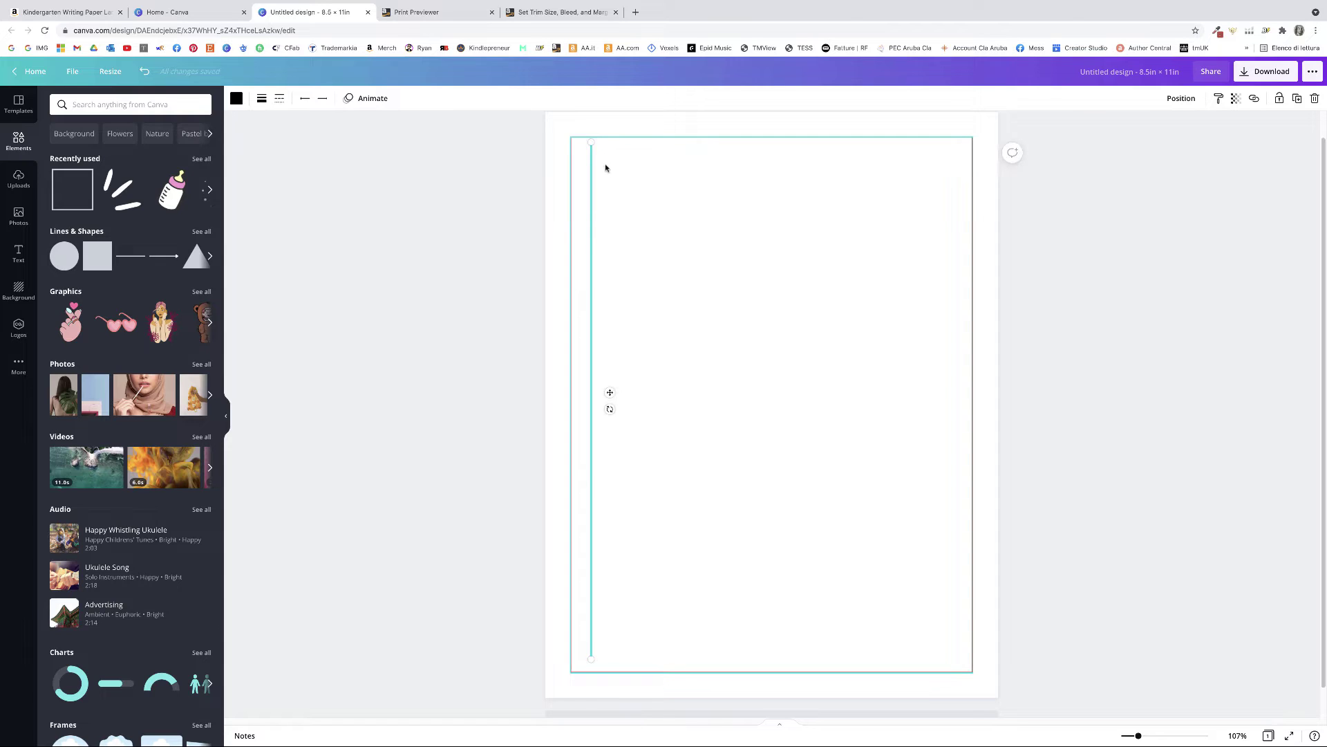
Step: Duplicate the vertical line and place the copy just right of the first line
left_click(1180, 98)
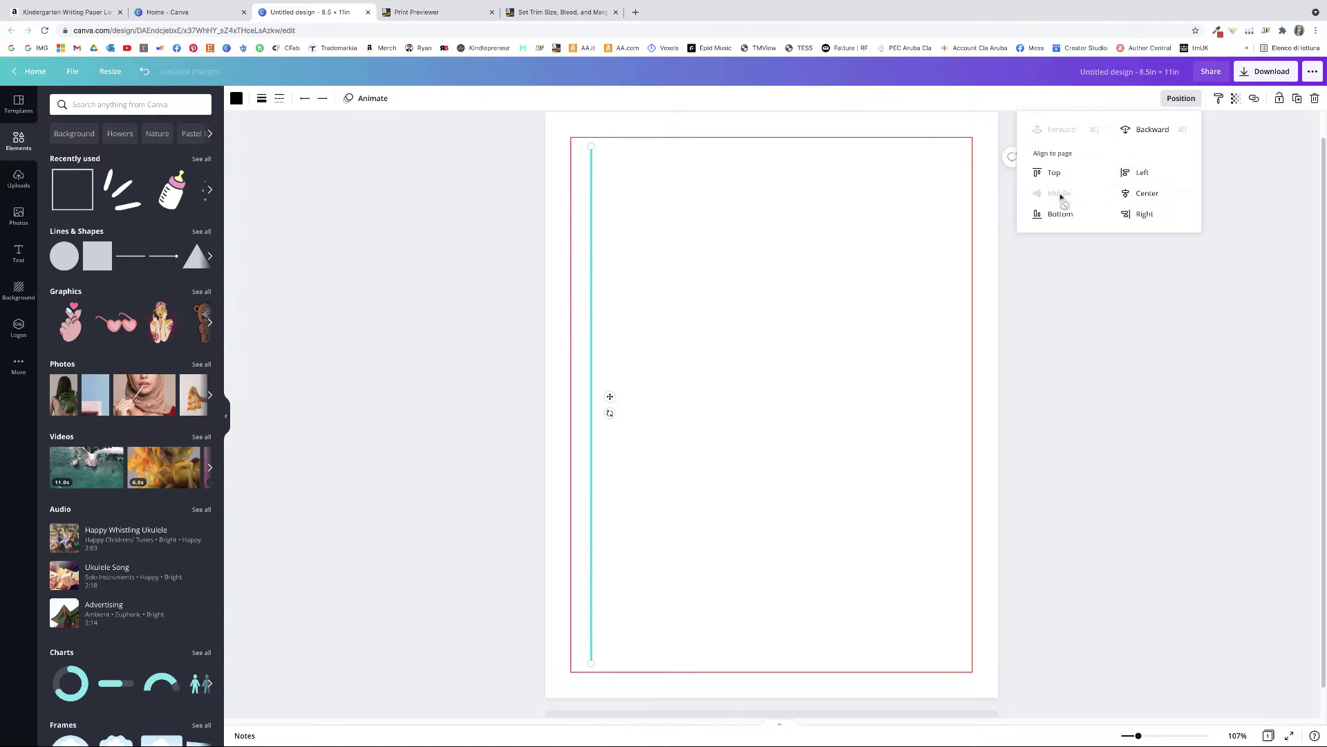
left_click(601, 389)
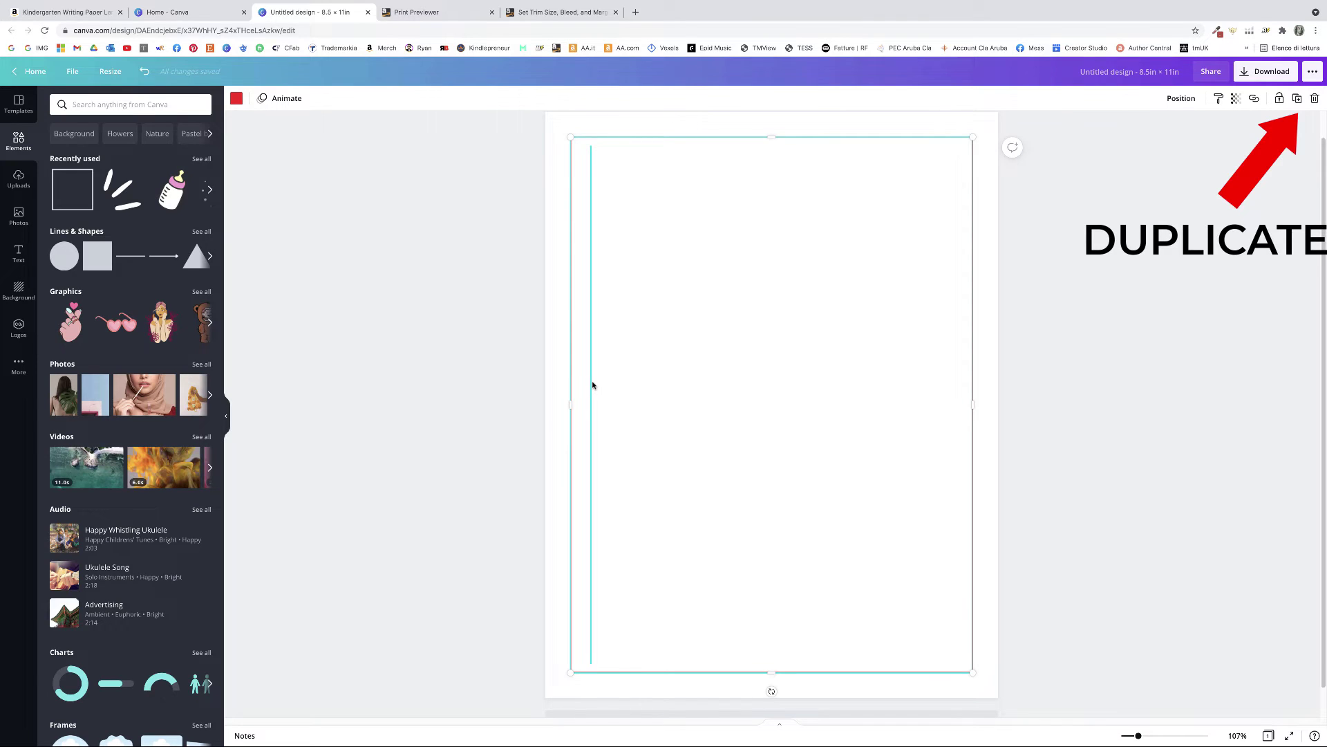
left_click(592, 385)
key("super+d")
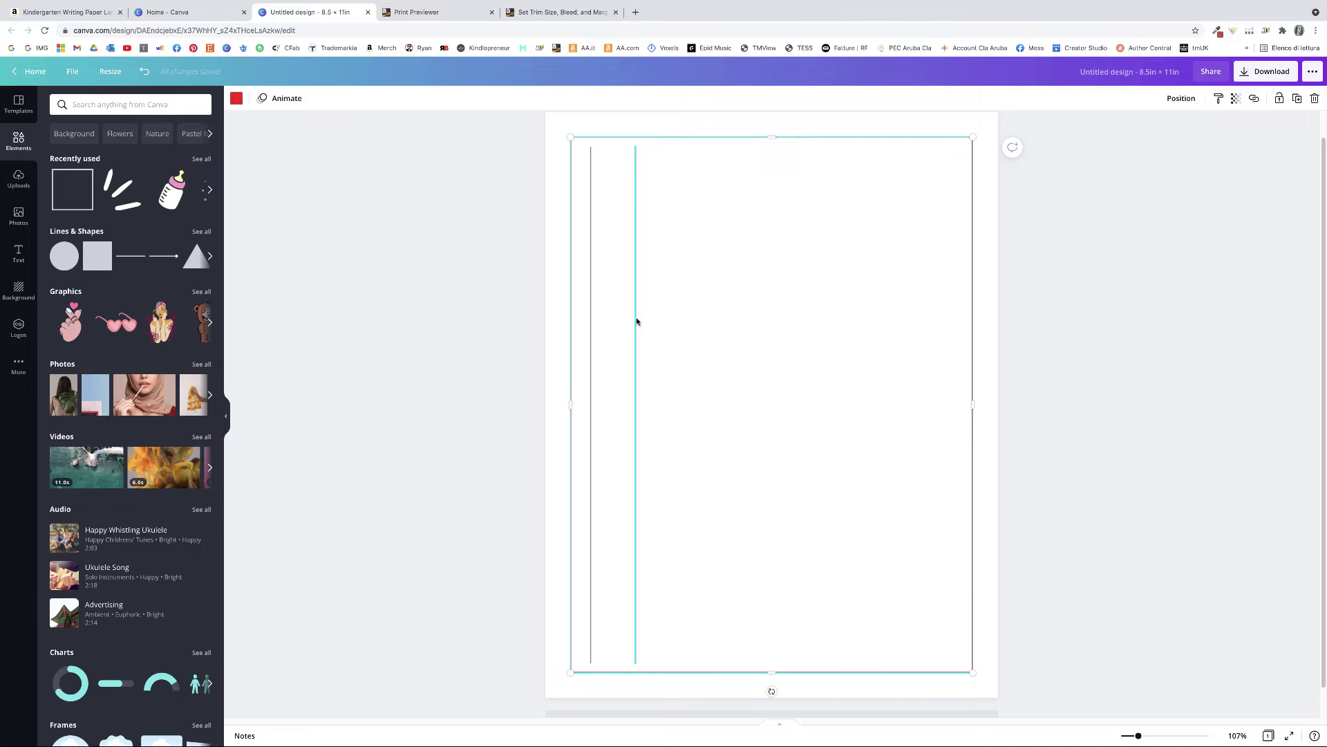
left_click(636, 321)
left_click_drag(636, 321, 613, 320)
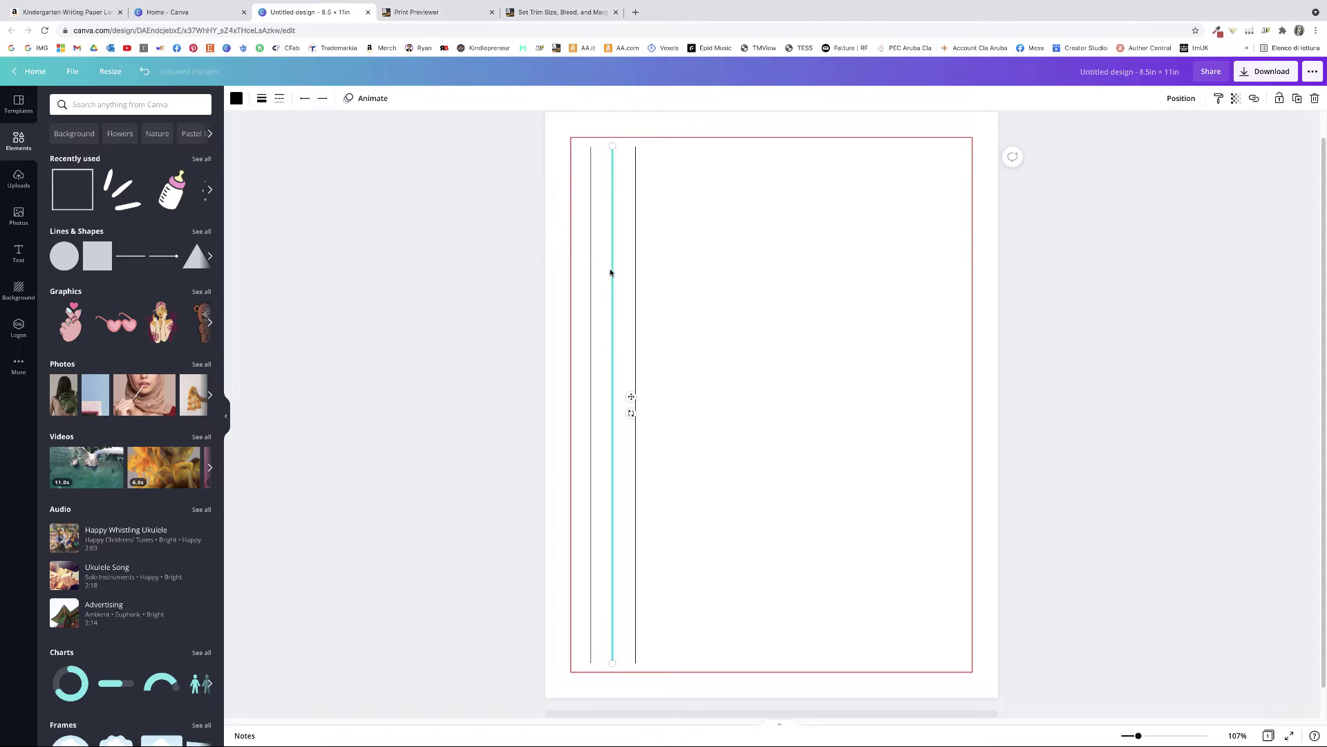
Step: Make the middle line dotted and set its weight to 4
left_click(280, 98)
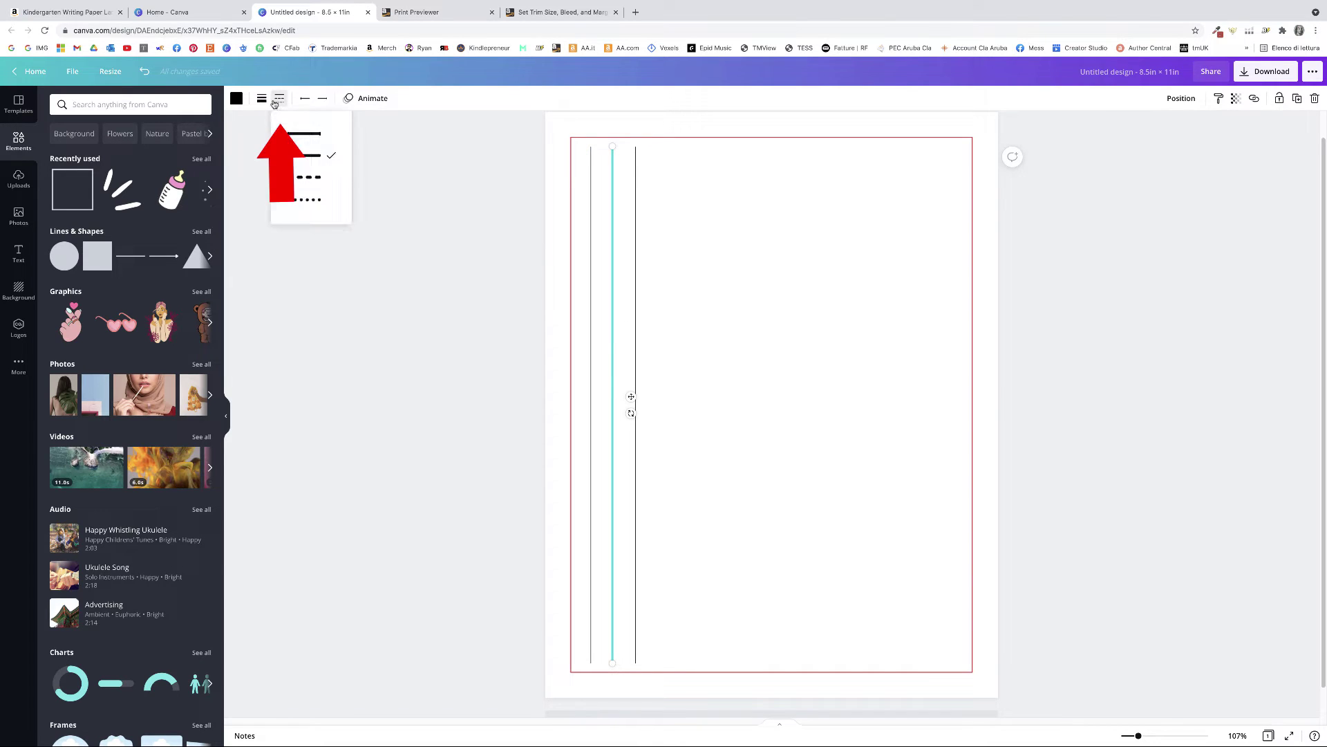
left_click(310, 200)
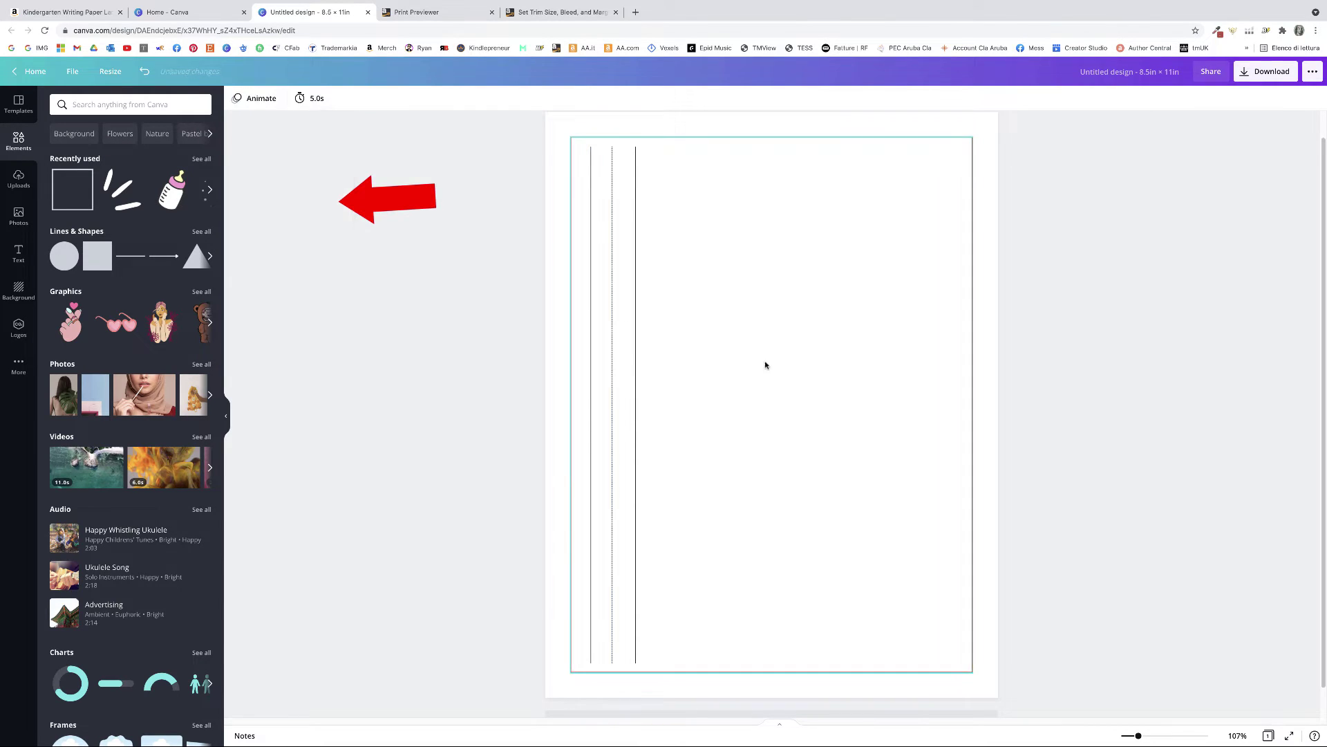
left_click(620, 557)
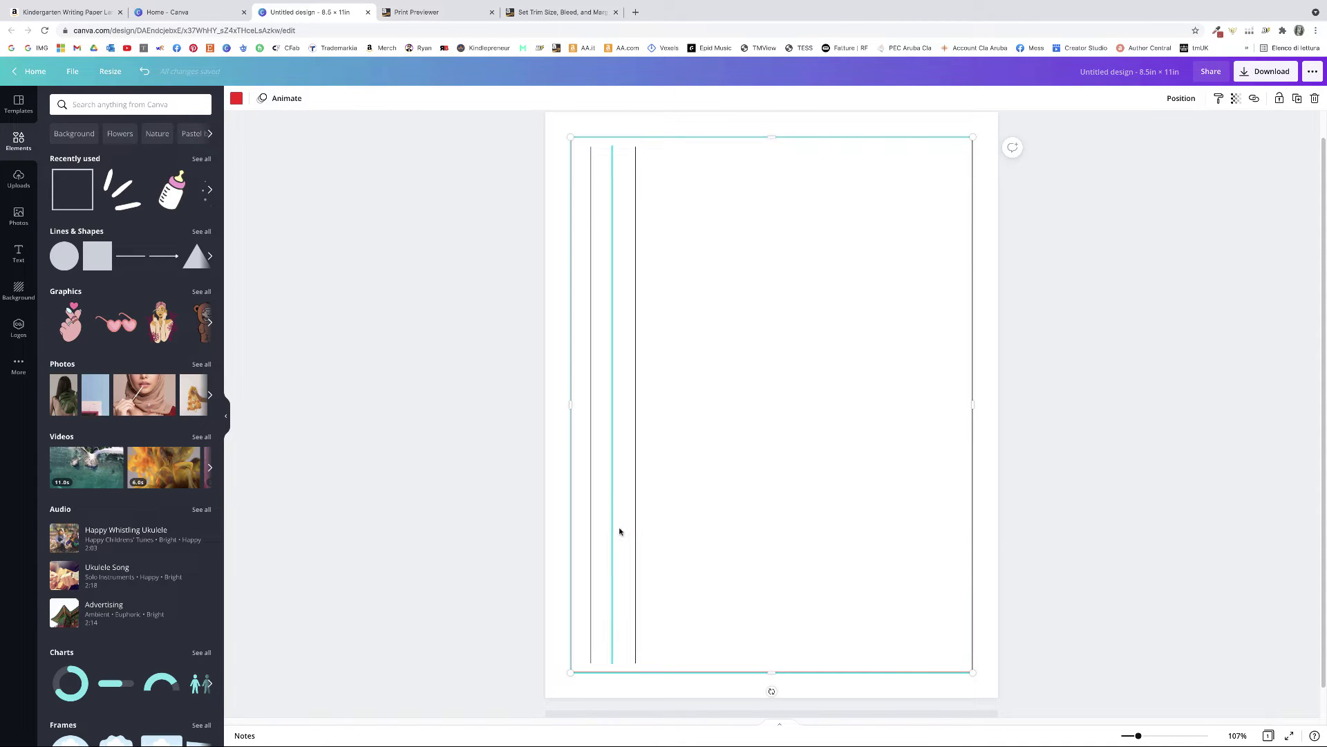
left_click(618, 461)
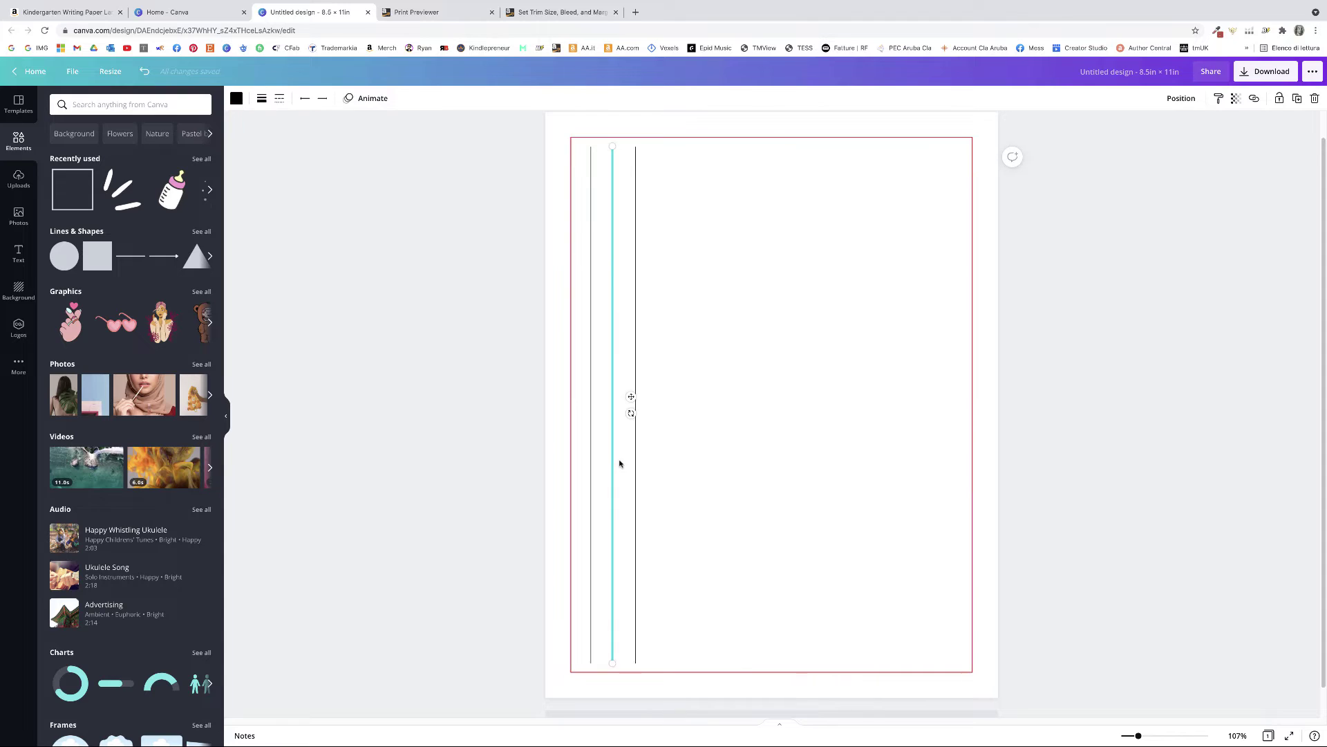
left_click(260, 100)
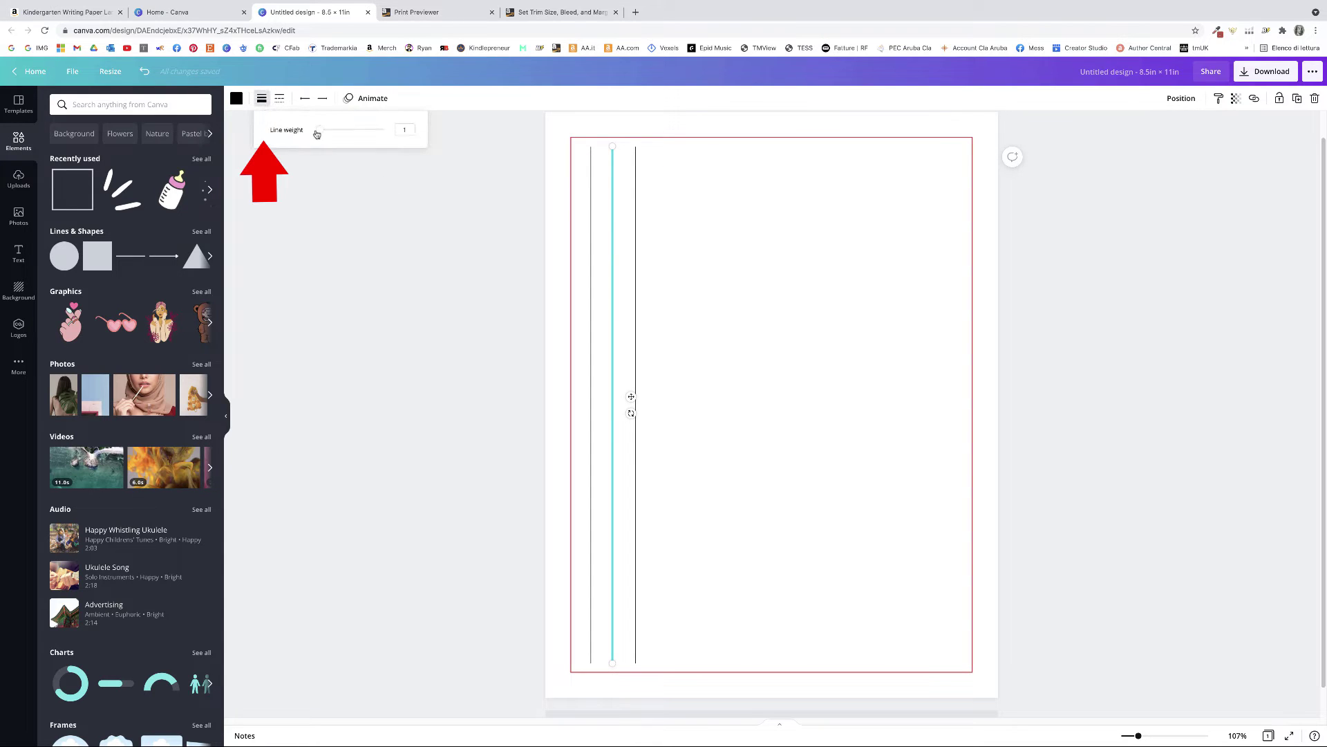
left_click_drag(318, 132, 321, 132)
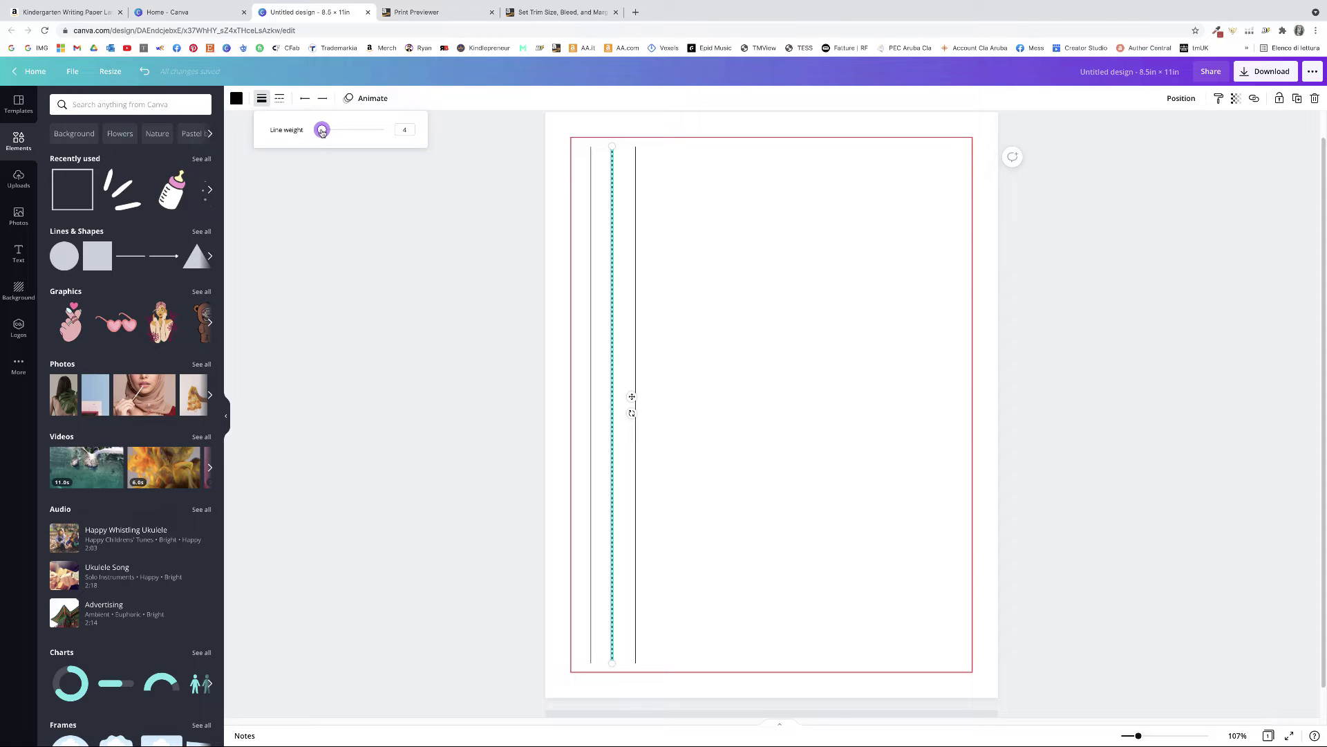
Step: Check the weight of the two solid lines, leaving it unchanged
left_click(670, 350)
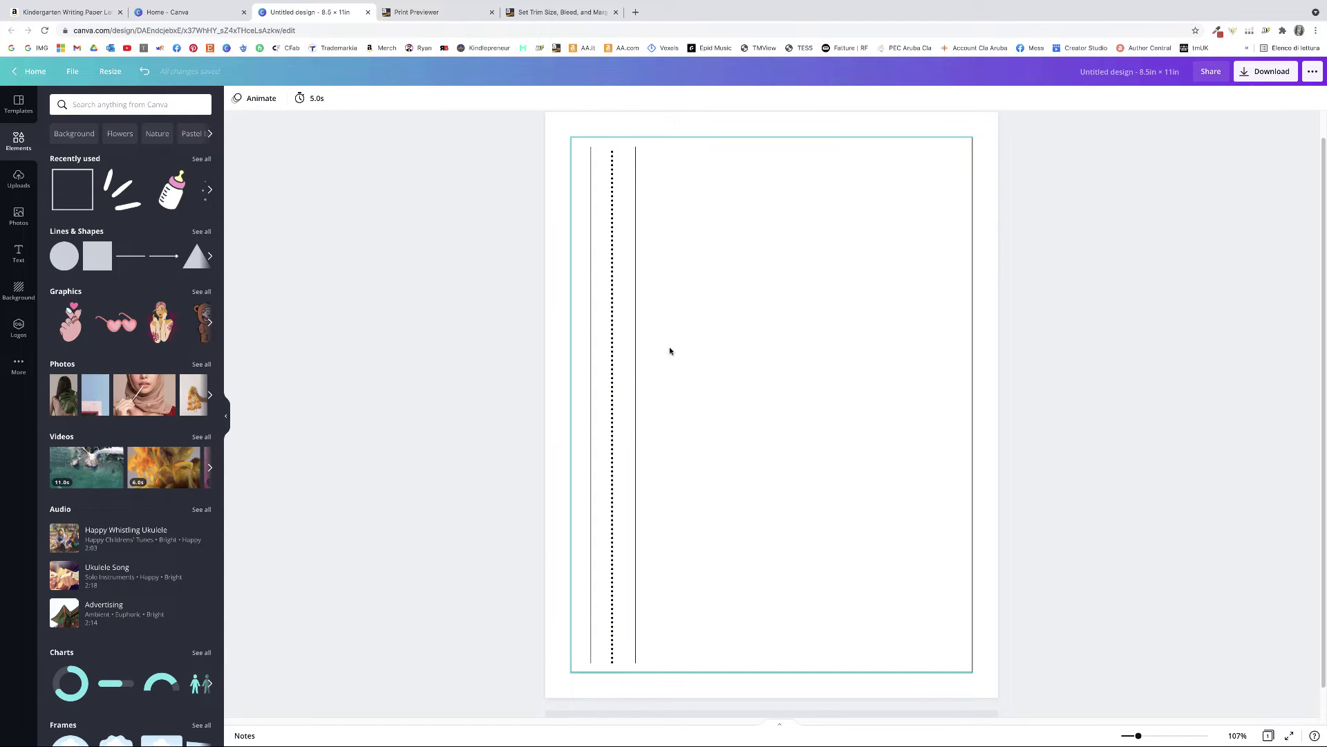
left_click(635, 332)
left_click(591, 331, "shift")
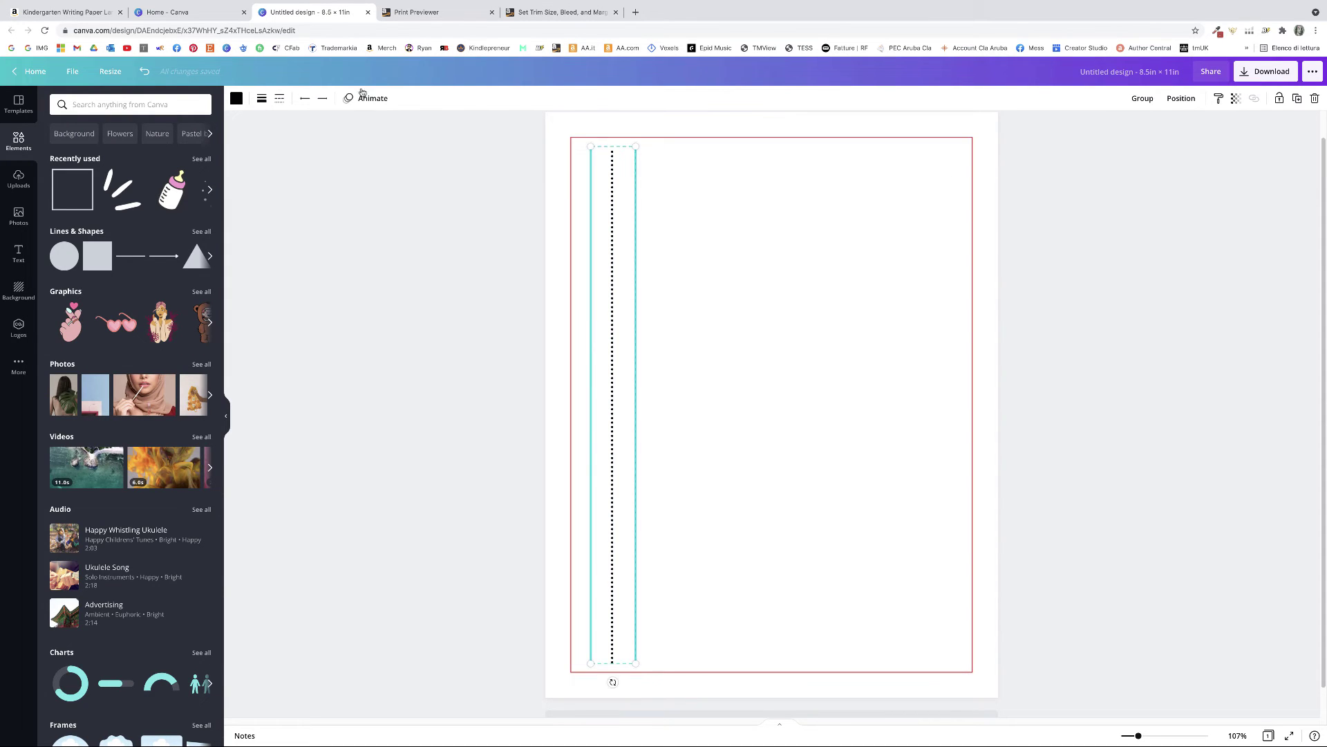
left_click(261, 98)
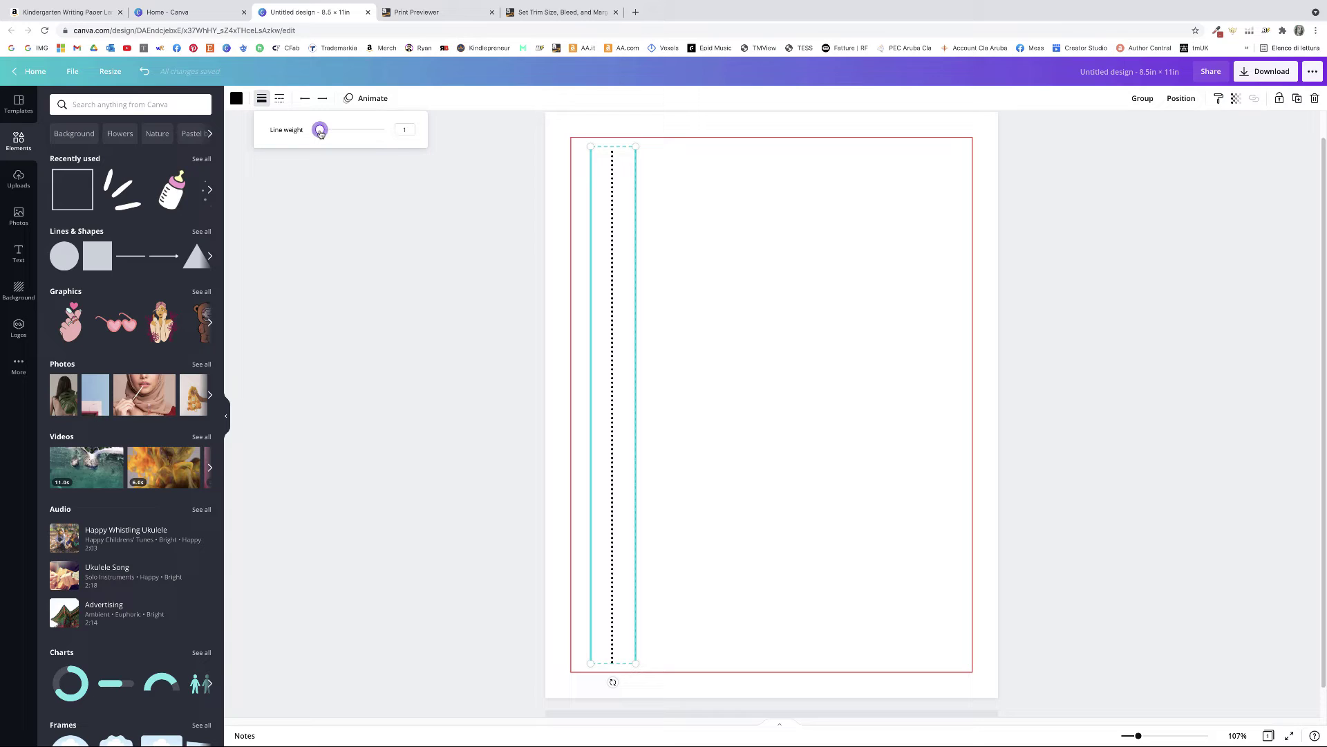
left_click(370, 281)
left_click(643, 402)
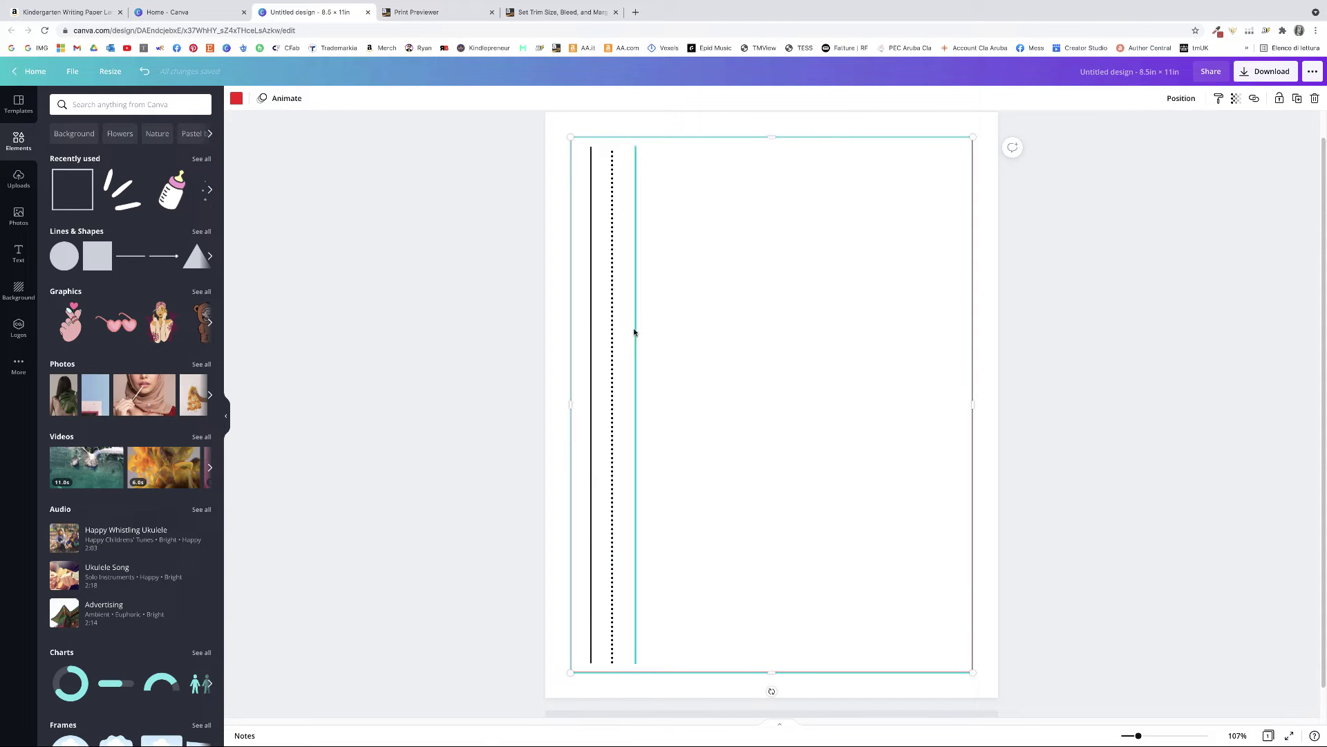
Step: Select all three lines and space them evenly horizontally
left_click(636, 309)
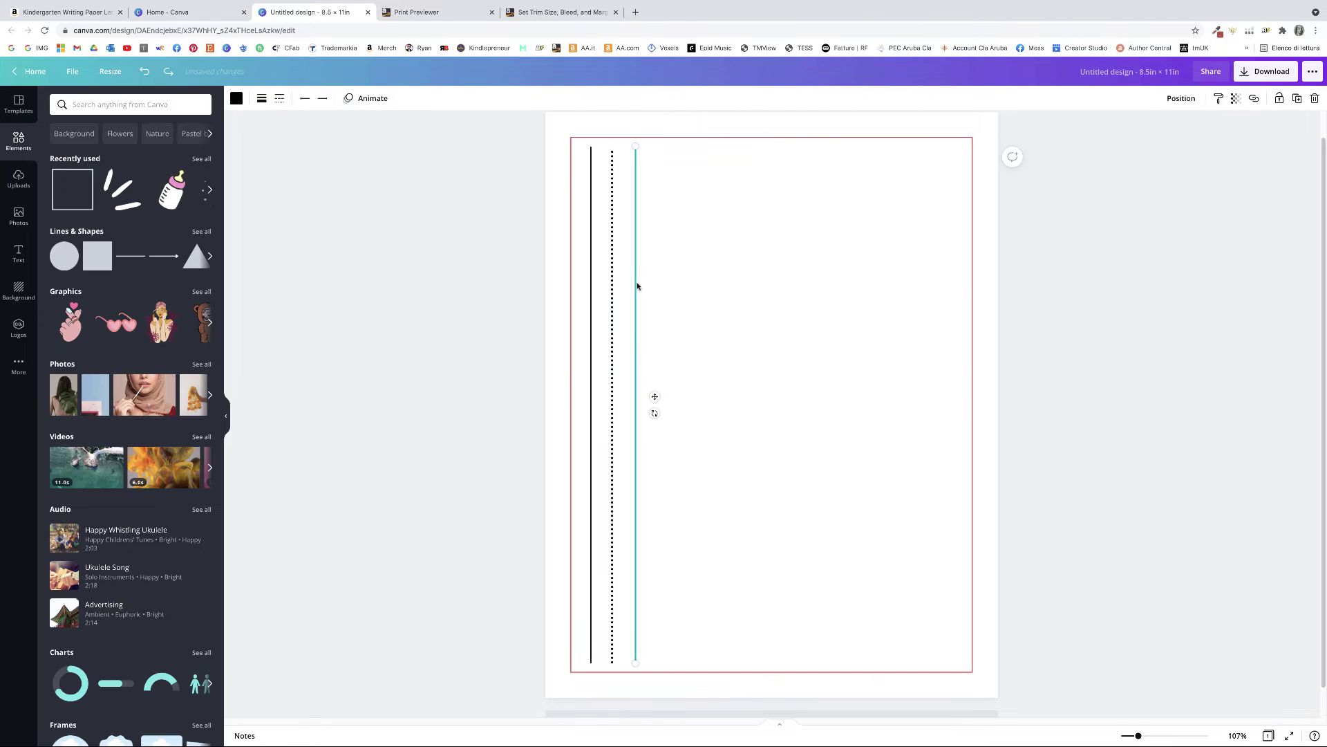
key("super+a")
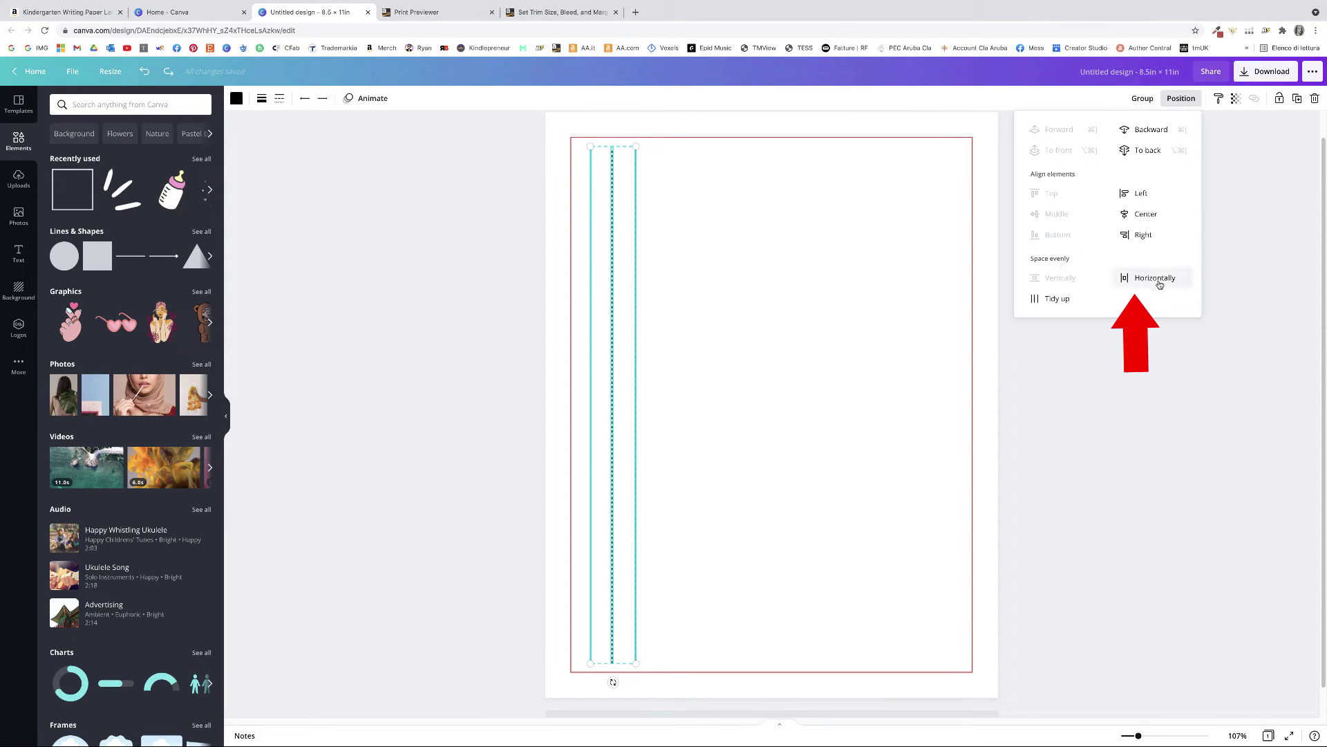
left_click(653, 364)
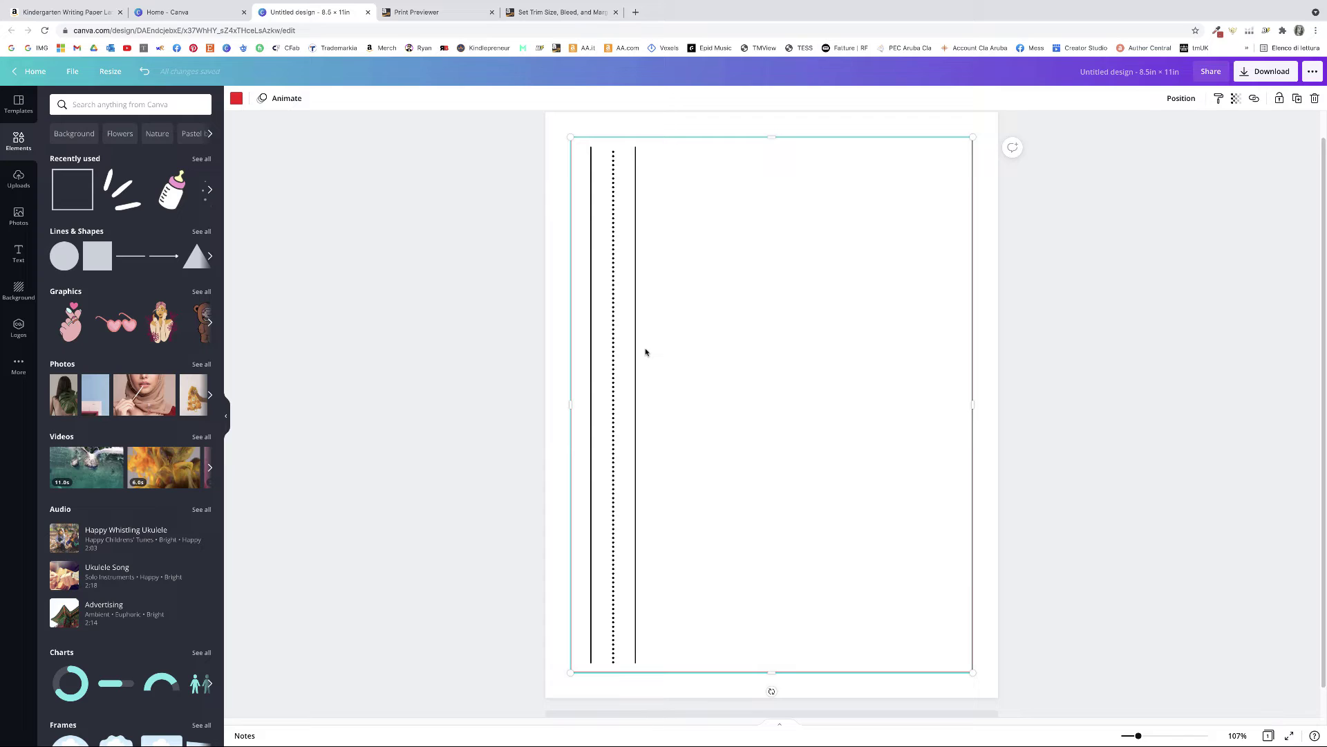
Step: Recolour the two solid lines grey
left_click(635, 556)
left_click(591, 546, "shift")
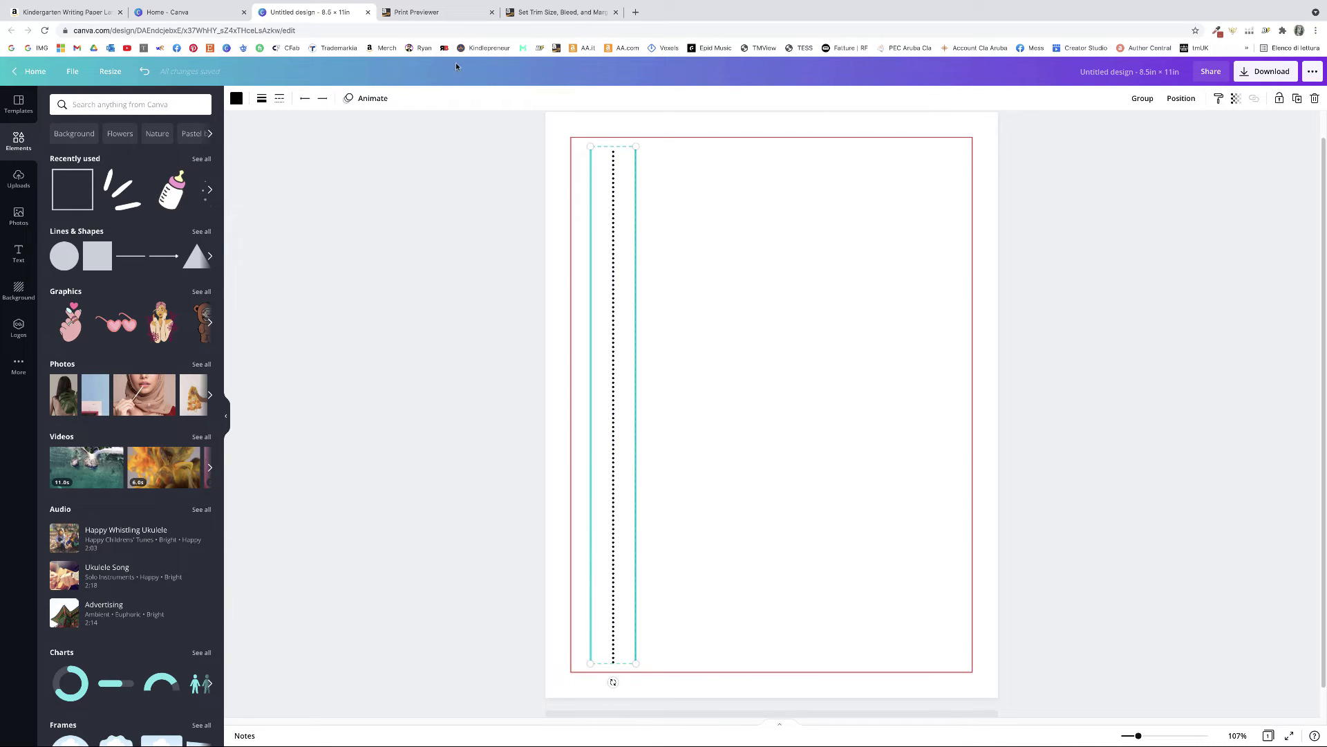
left_click(236, 98)
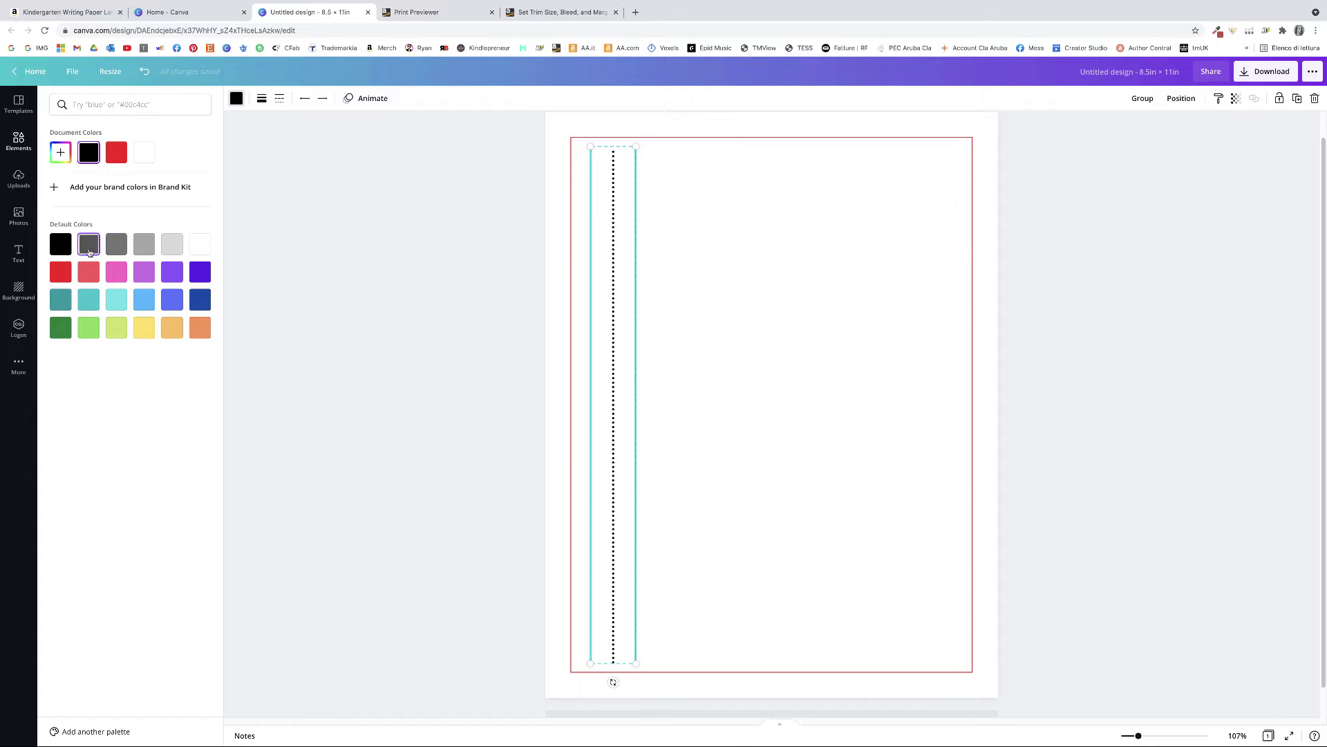
key("Escape")
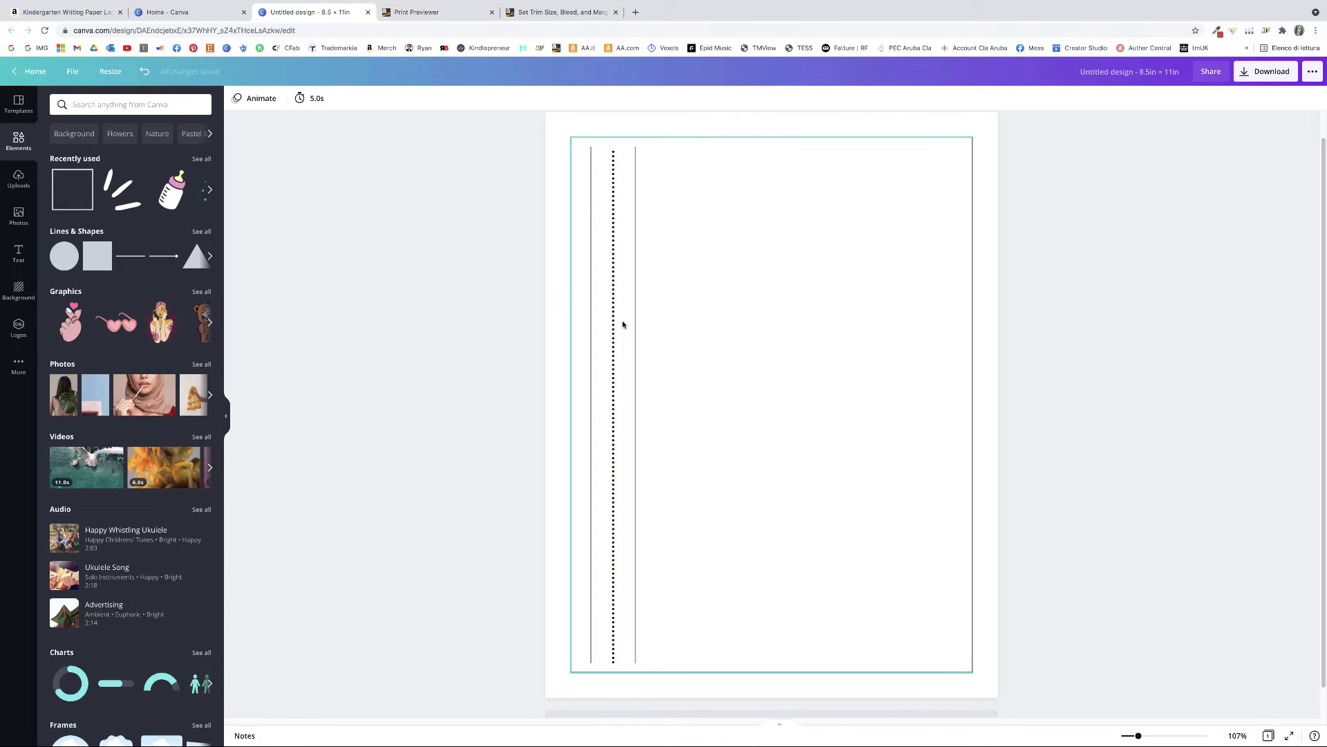
Step: Turn the dotted middle line light grey
left_click(619, 324)
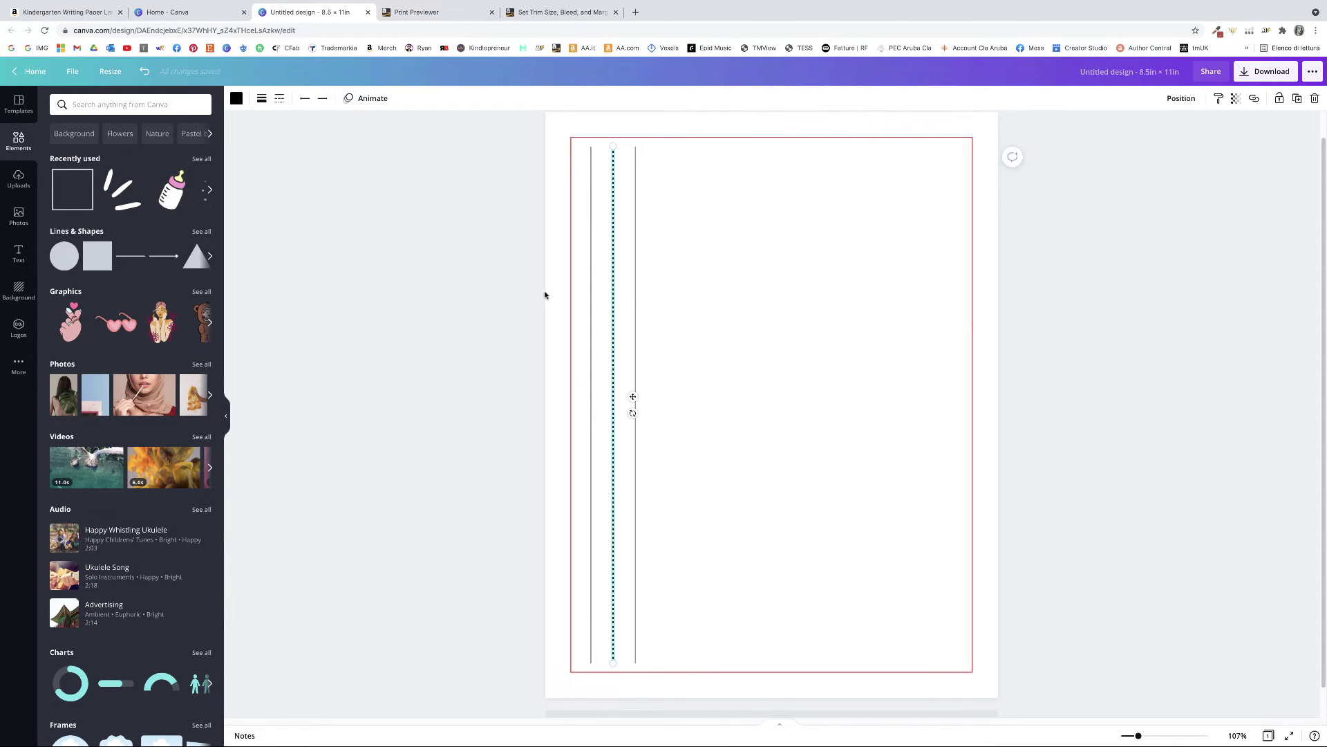
left_click(237, 99)
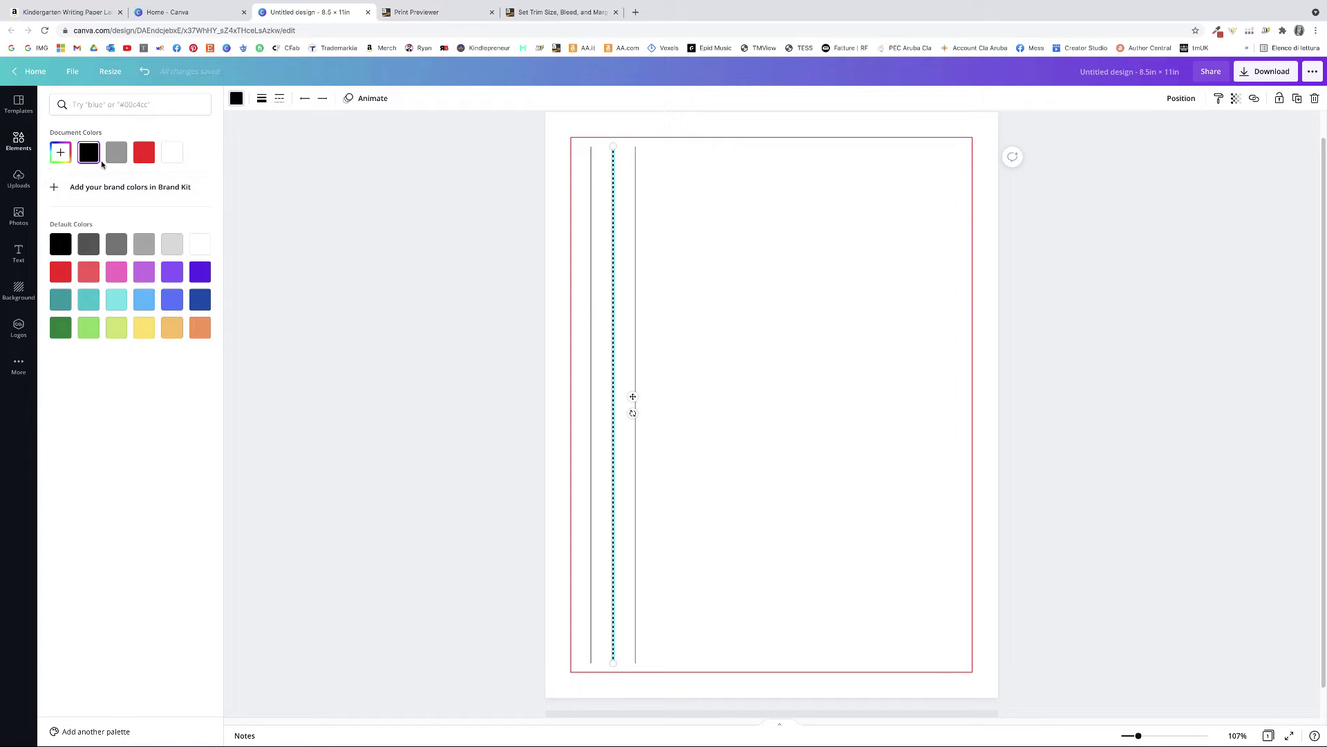
left_click(147, 247)
left_click(385, 325)
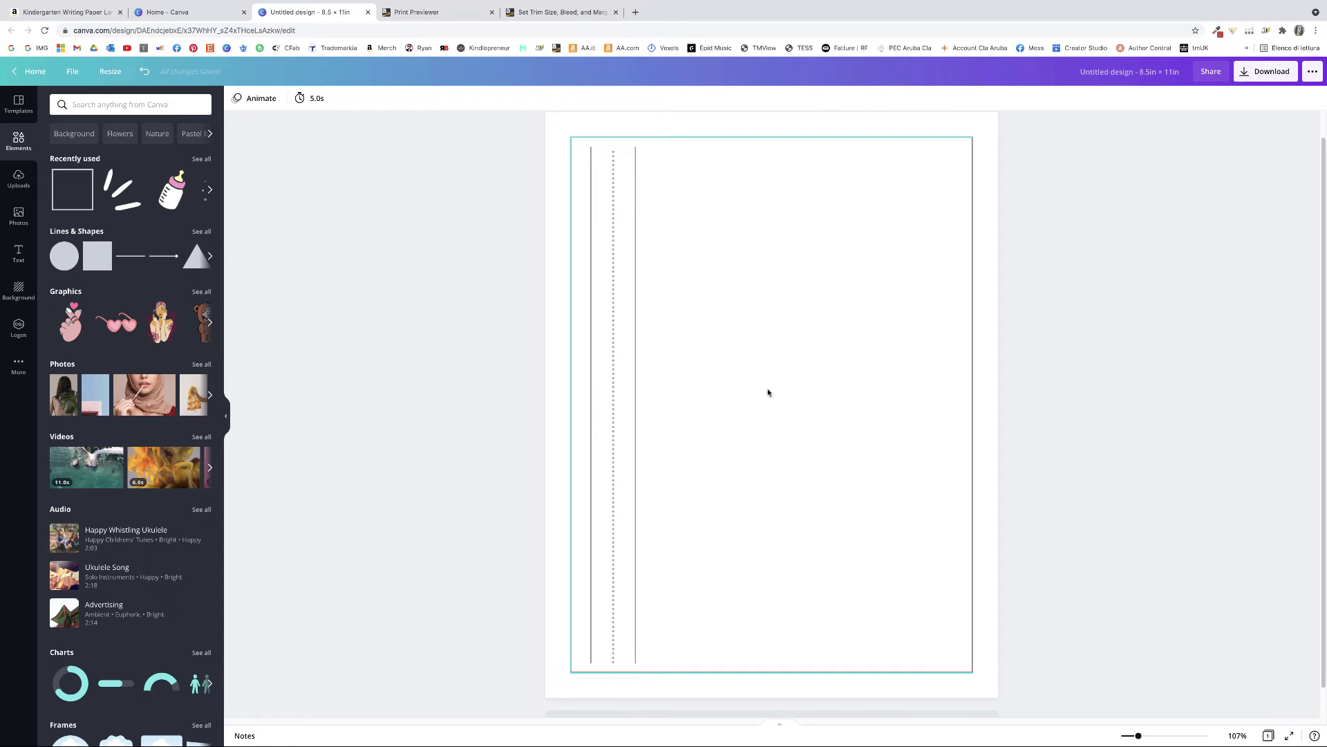
scroll(768, 392, "up", 1)
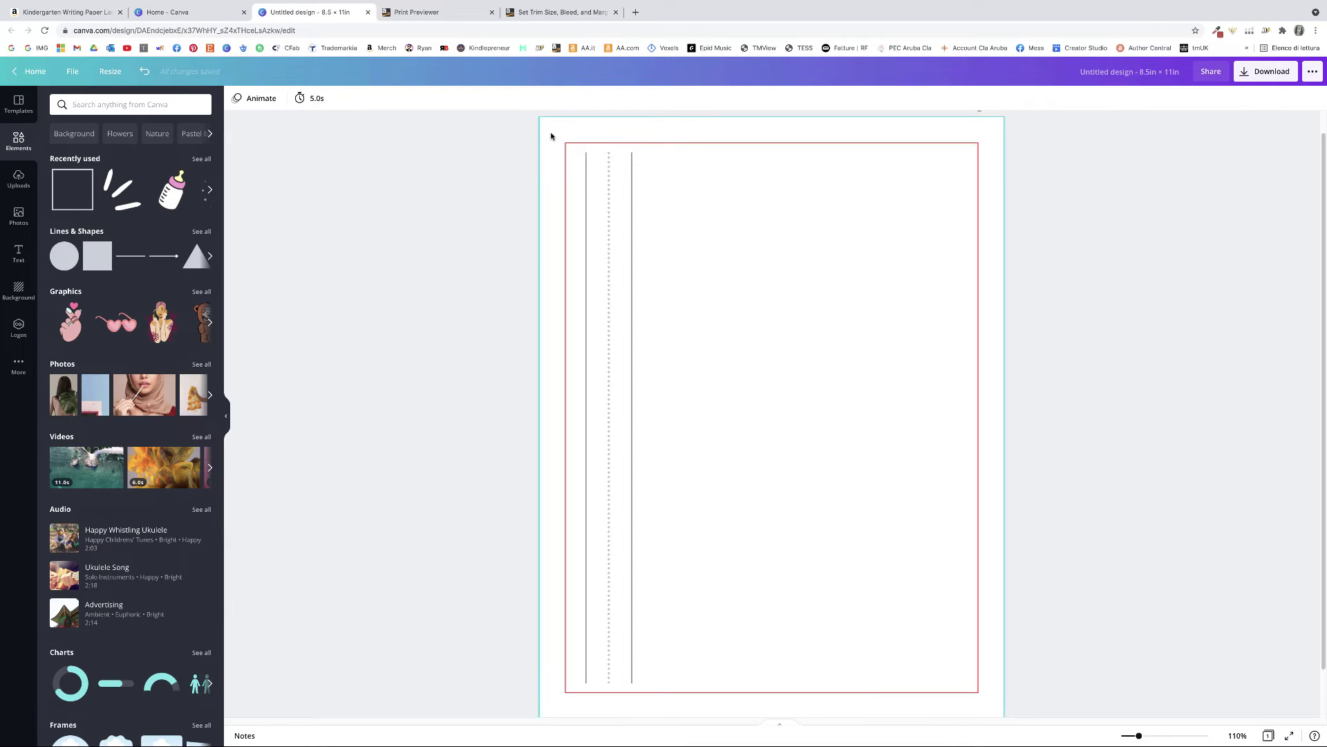
Step: Undo the accidental shift of the red margin rectangle with Cmd+Z
left_click_drag(557, 135, 628, 192)
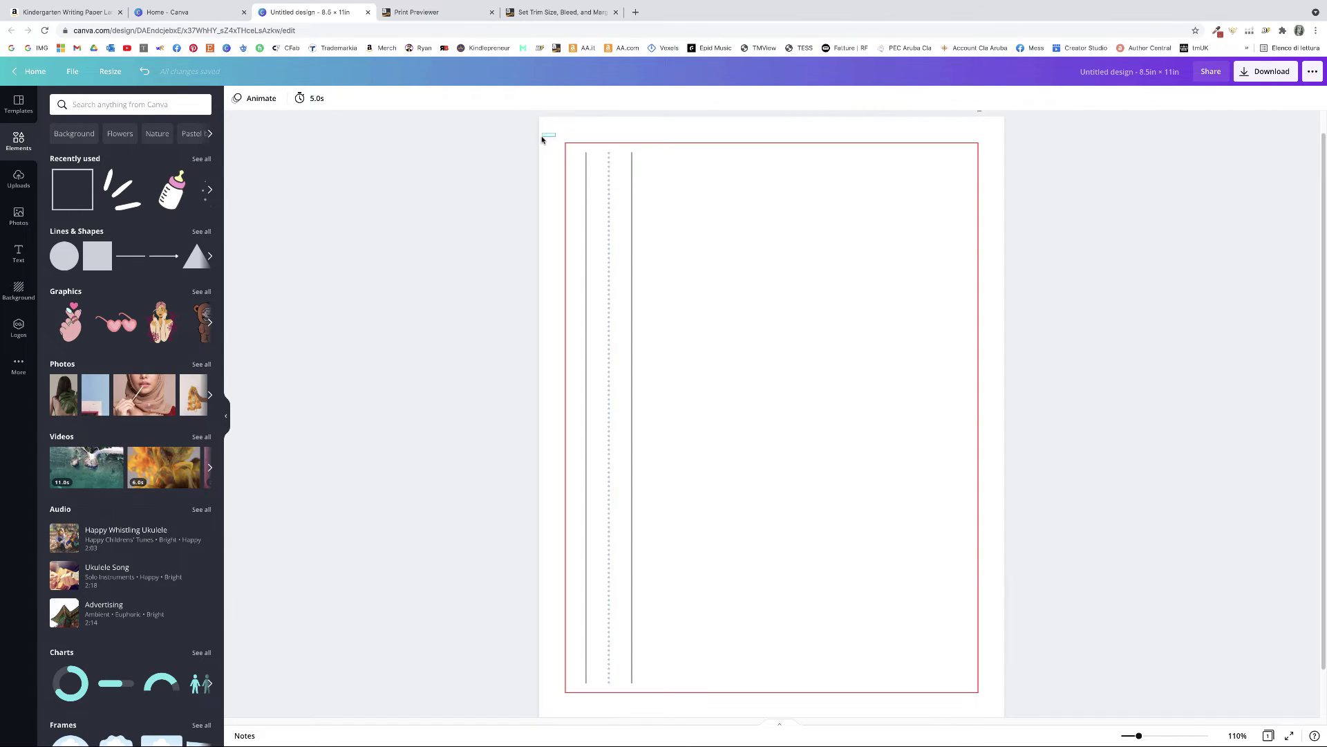
mouse_move(763, 146)
left_mouse_down()
mouse_move(785, 146)
mouse_move(725, 151)
mouse_move(757, 146)
left_mouse_up()
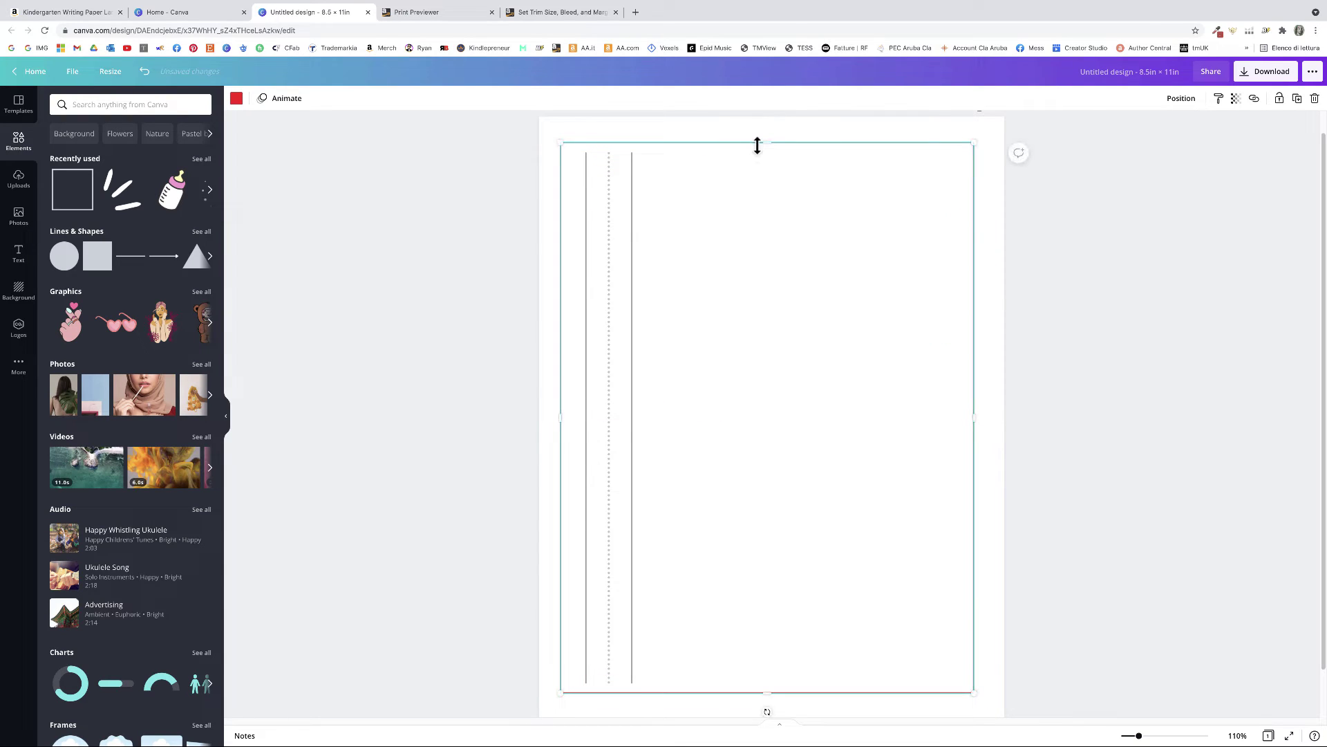
key("ctrl+z")
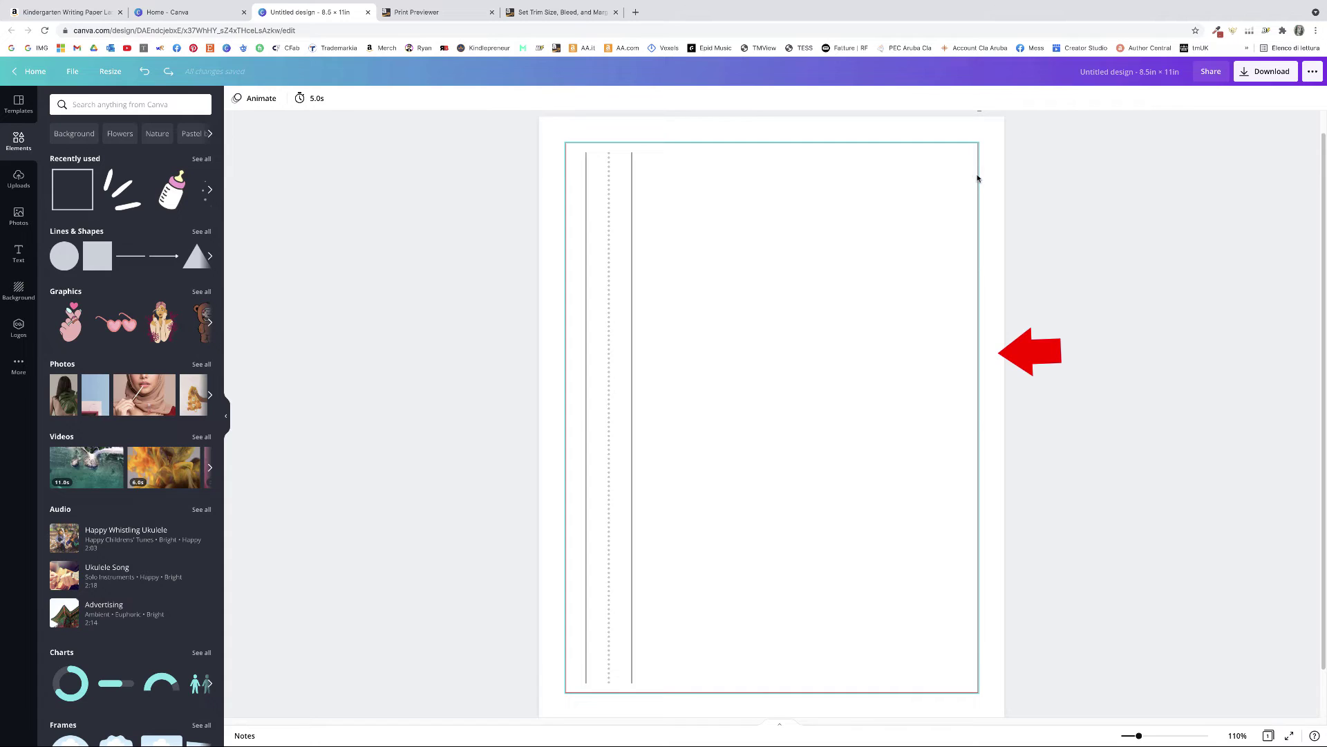
left_click(706, 276)
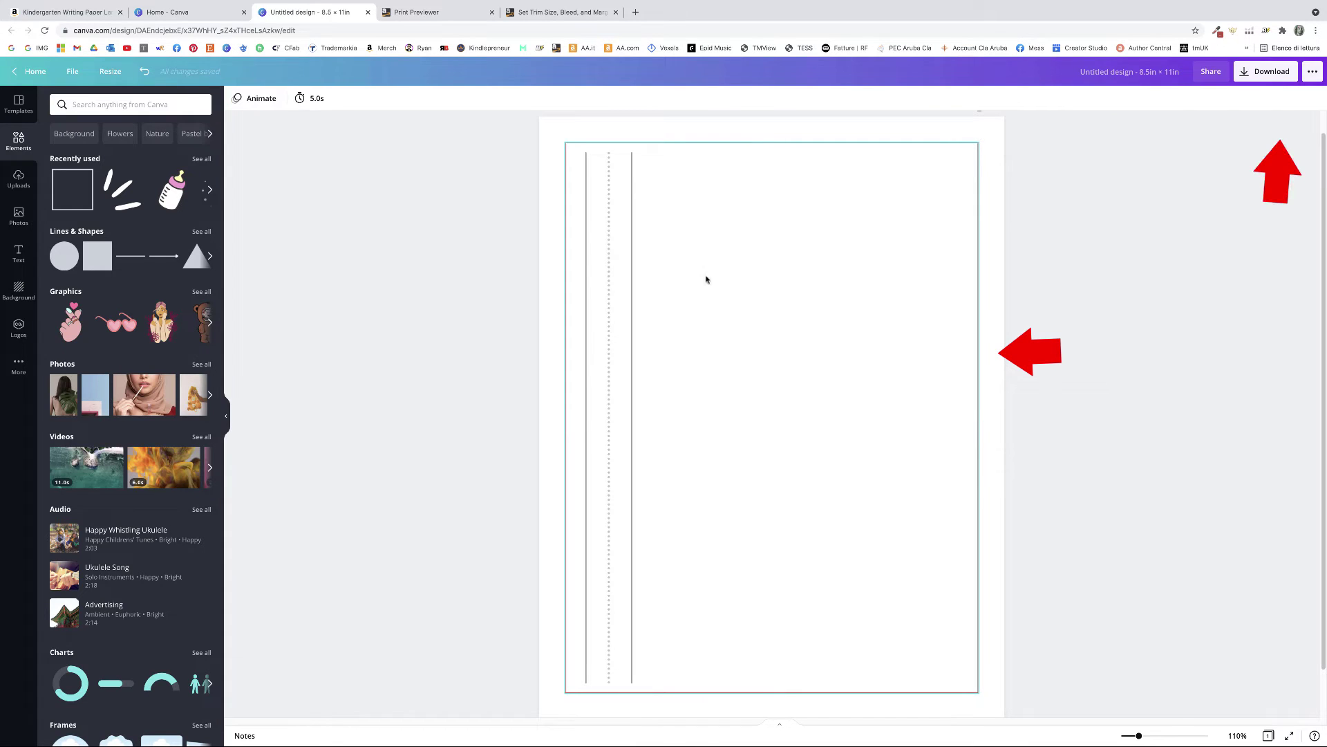
Step: Select the grouped solid–dotted–solid vertical lines
left_click_drag(688, 179, 522, 273)
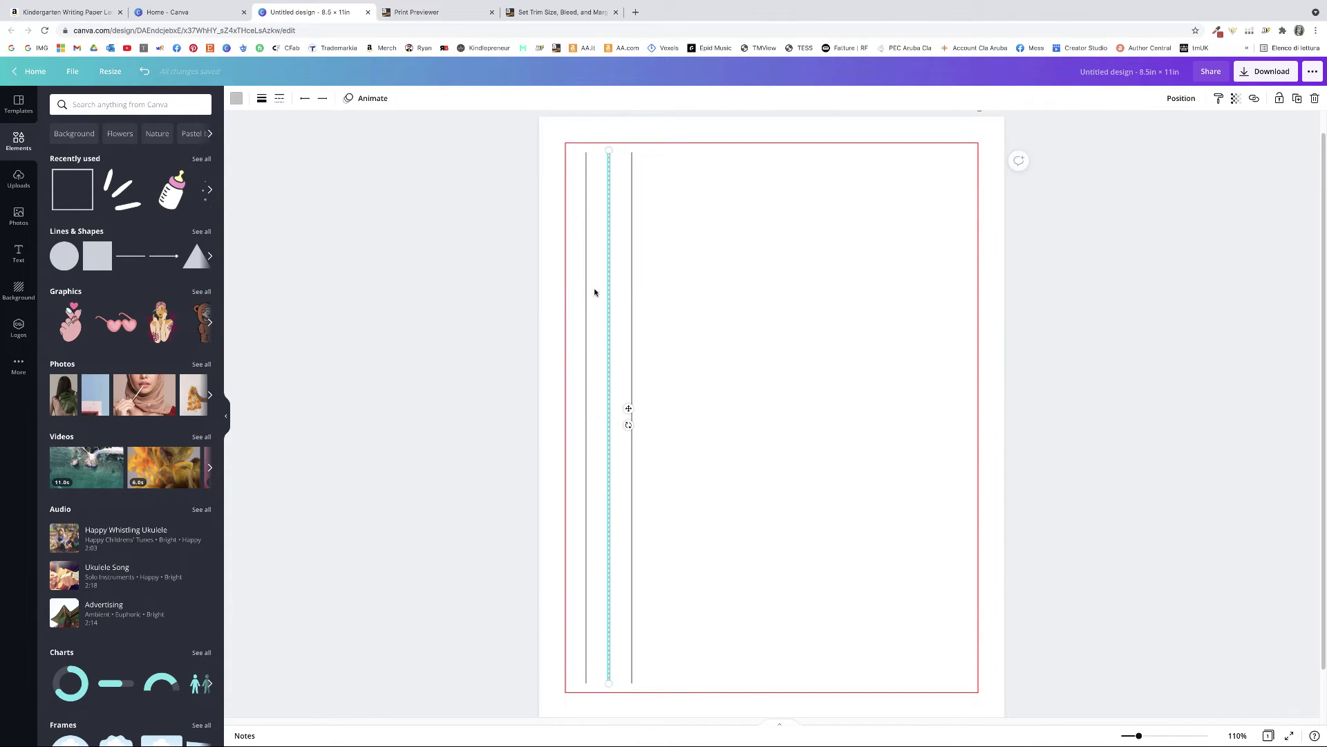
left_click(691, 247)
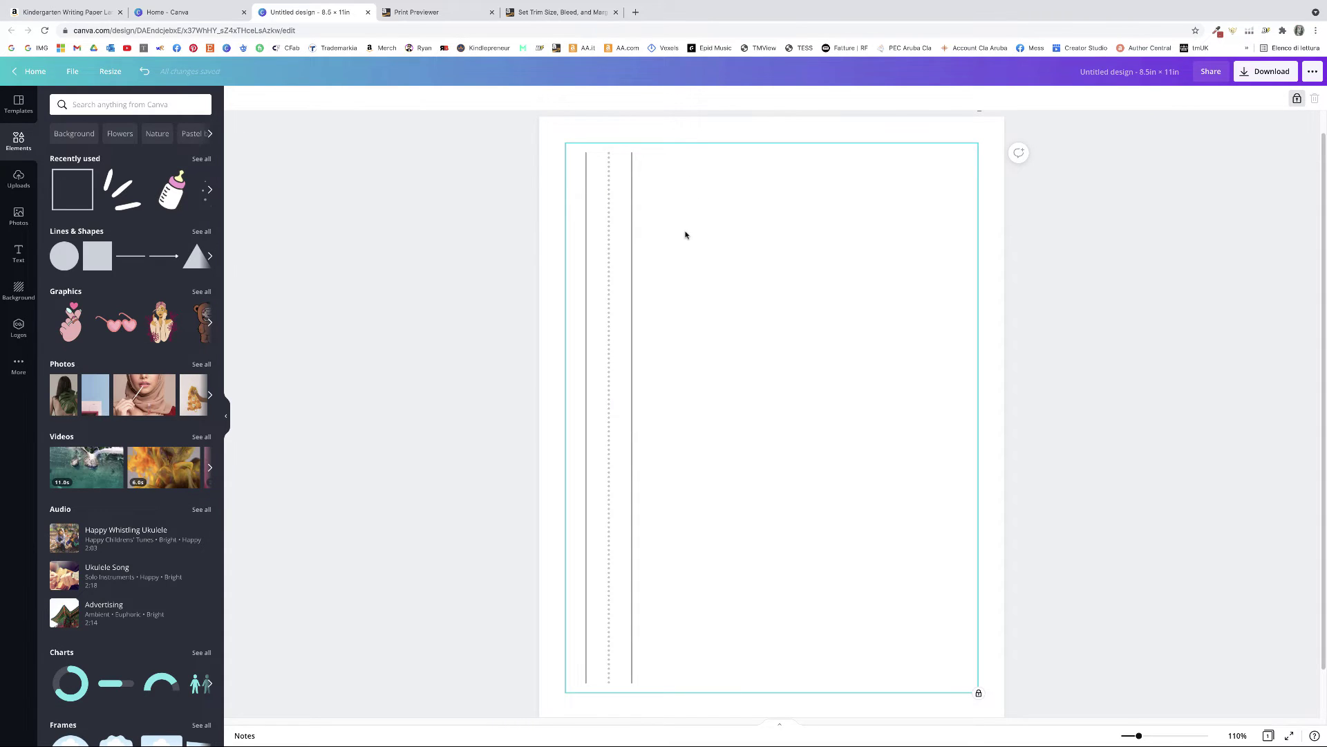
key("Escape")
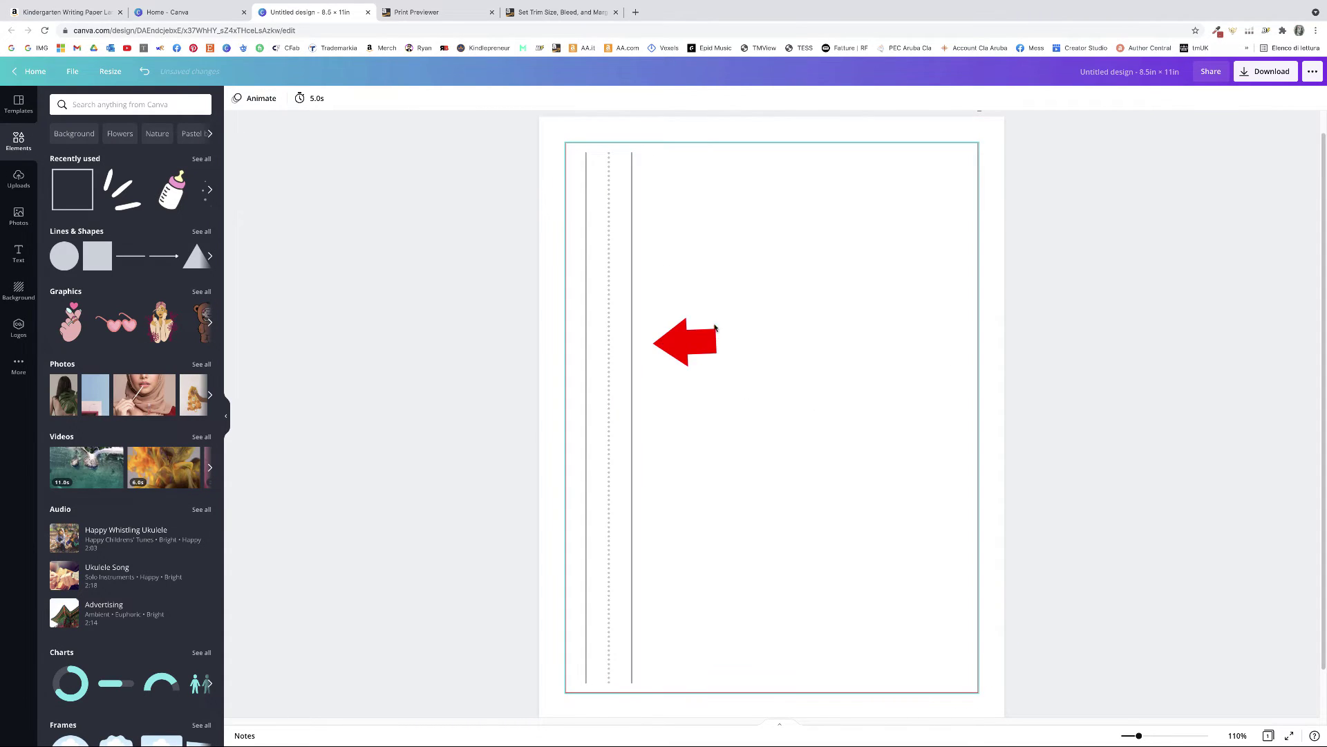
left_click(610, 296)
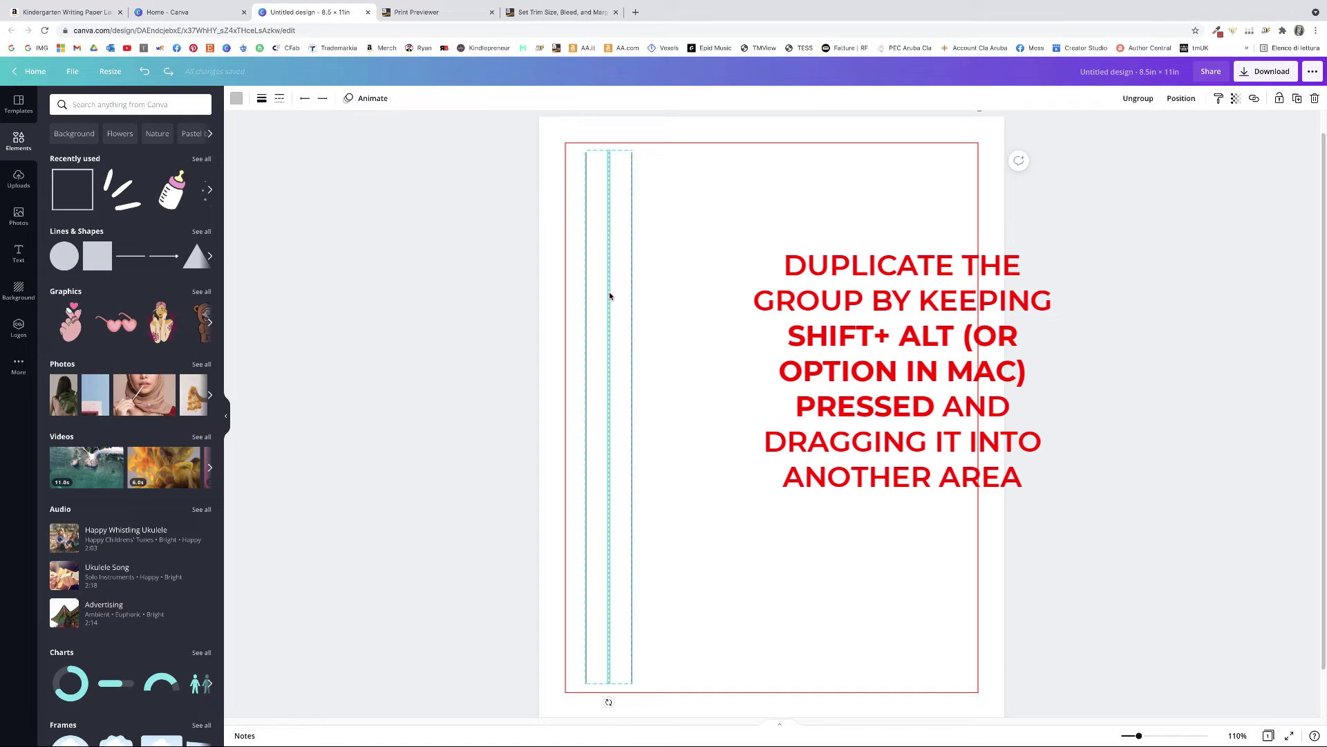
Step: Duplicate the line group across the page, comparing against the Amazon writing paper preview
left_click_drag(609, 295, 671, 301)
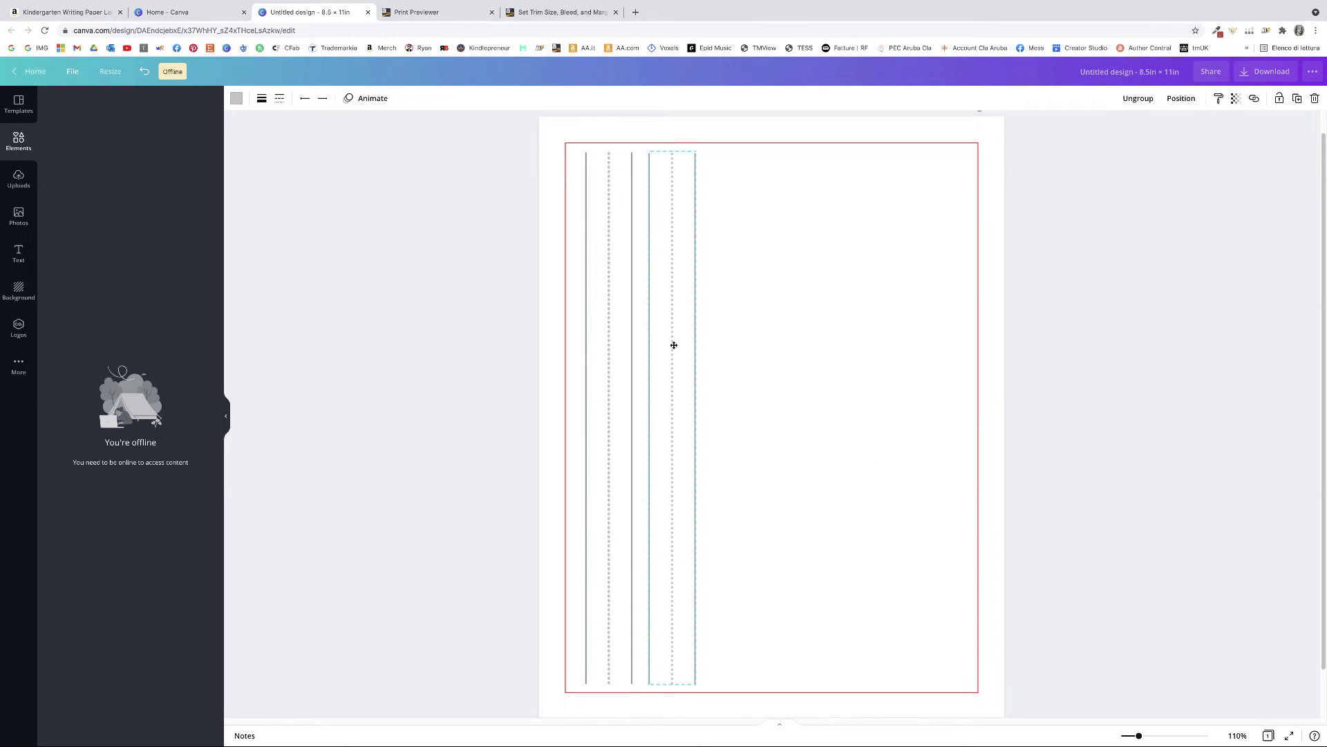
left_click(735, 344)
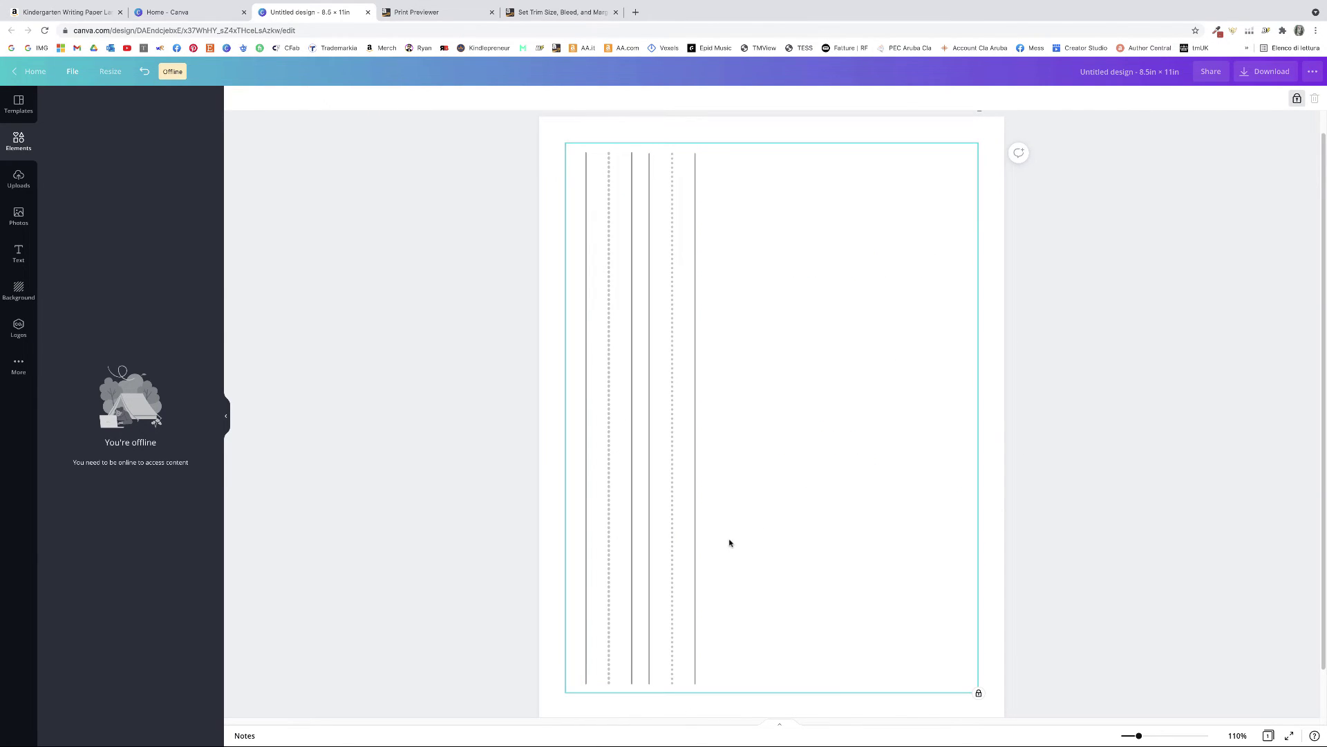
left_click(684, 500)
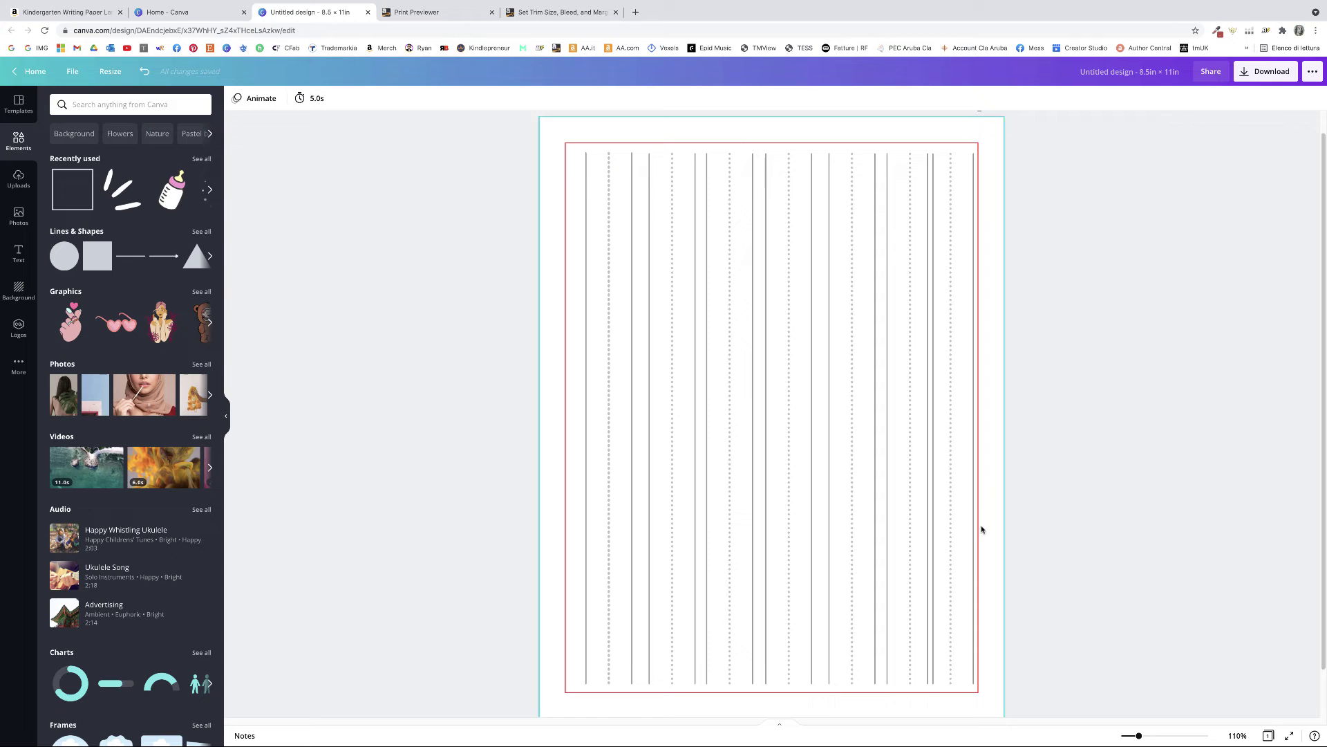
left_click(961, 511)
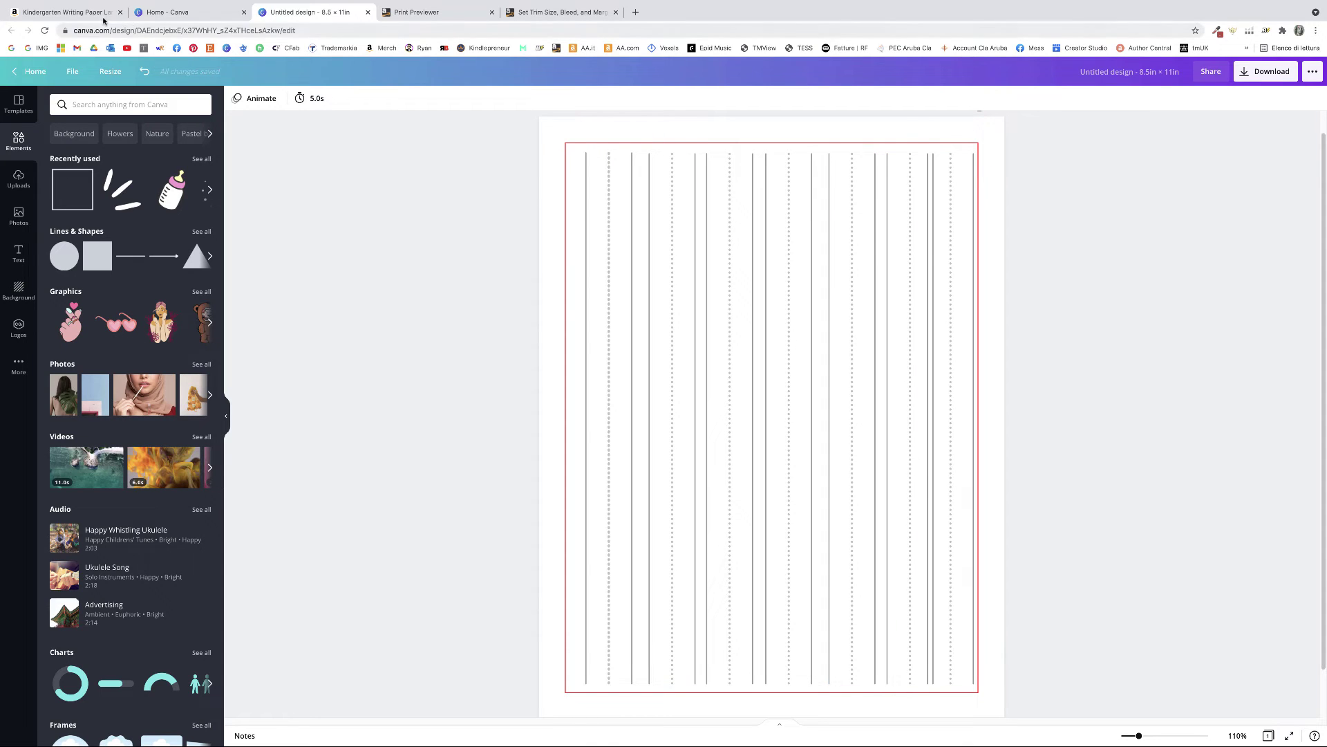
left_click(69, 12)
key("super+3")
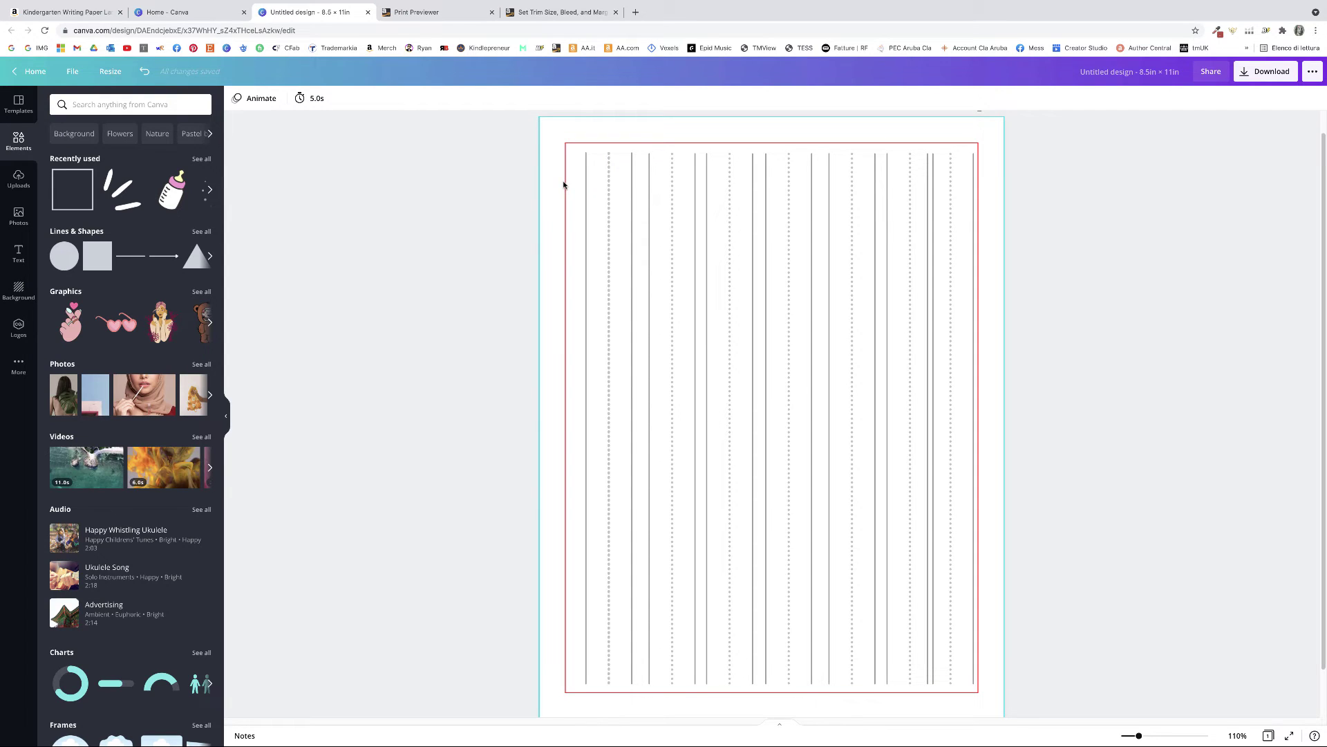
Step: Move the leftmost and rightmost line groups to the left and right margins
left_click_drag(622, 355, 611, 352)
left_click_drag(935, 354, 947, 358)
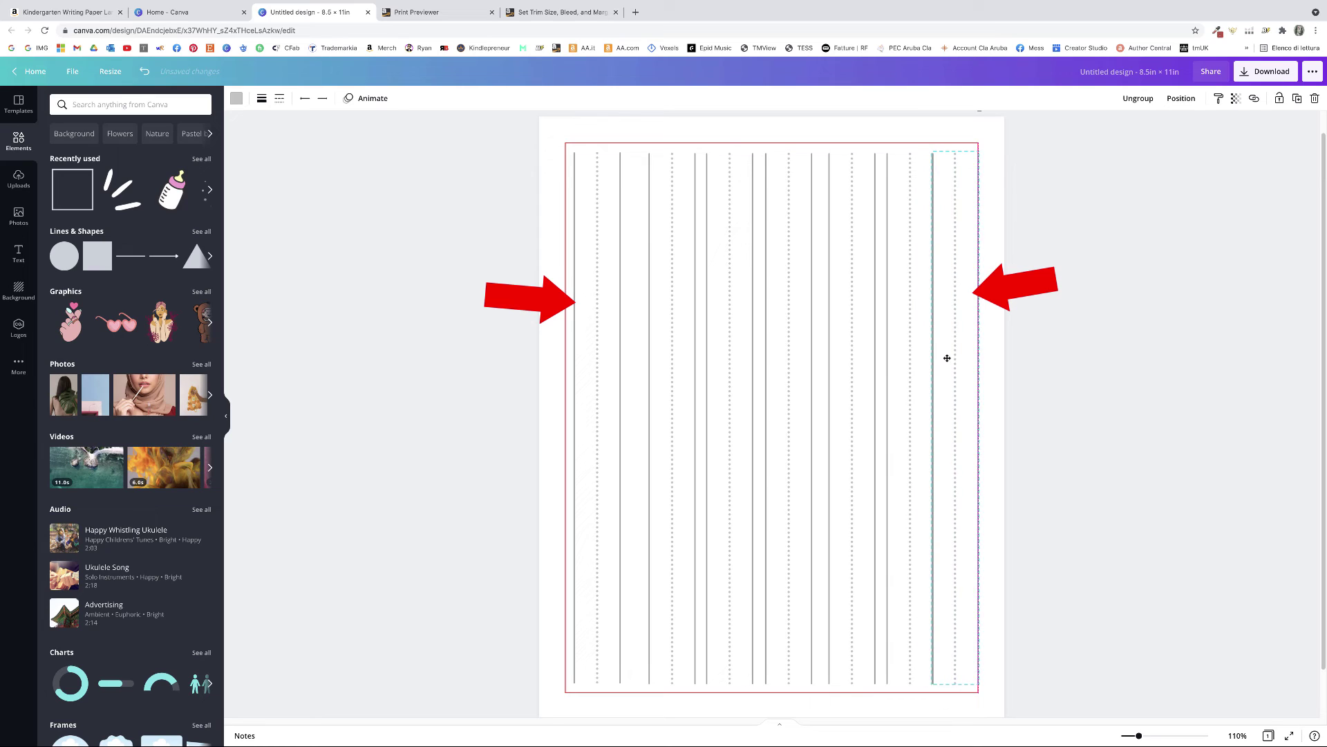
left_click_drag(610, 368, 614, 364)
Step: Space all the vertical line groups evenly horizontally
left_click(549, 239)
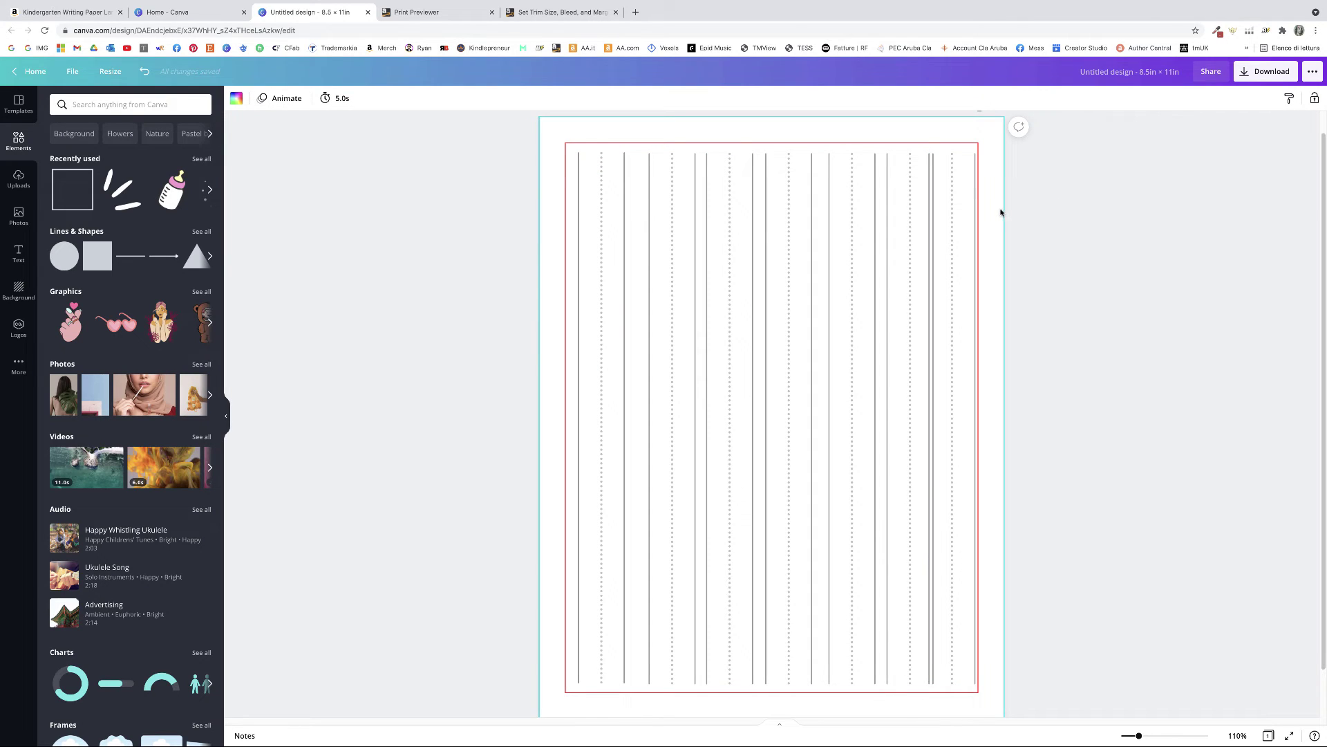
left_click_drag(949, 180, 586, 247)
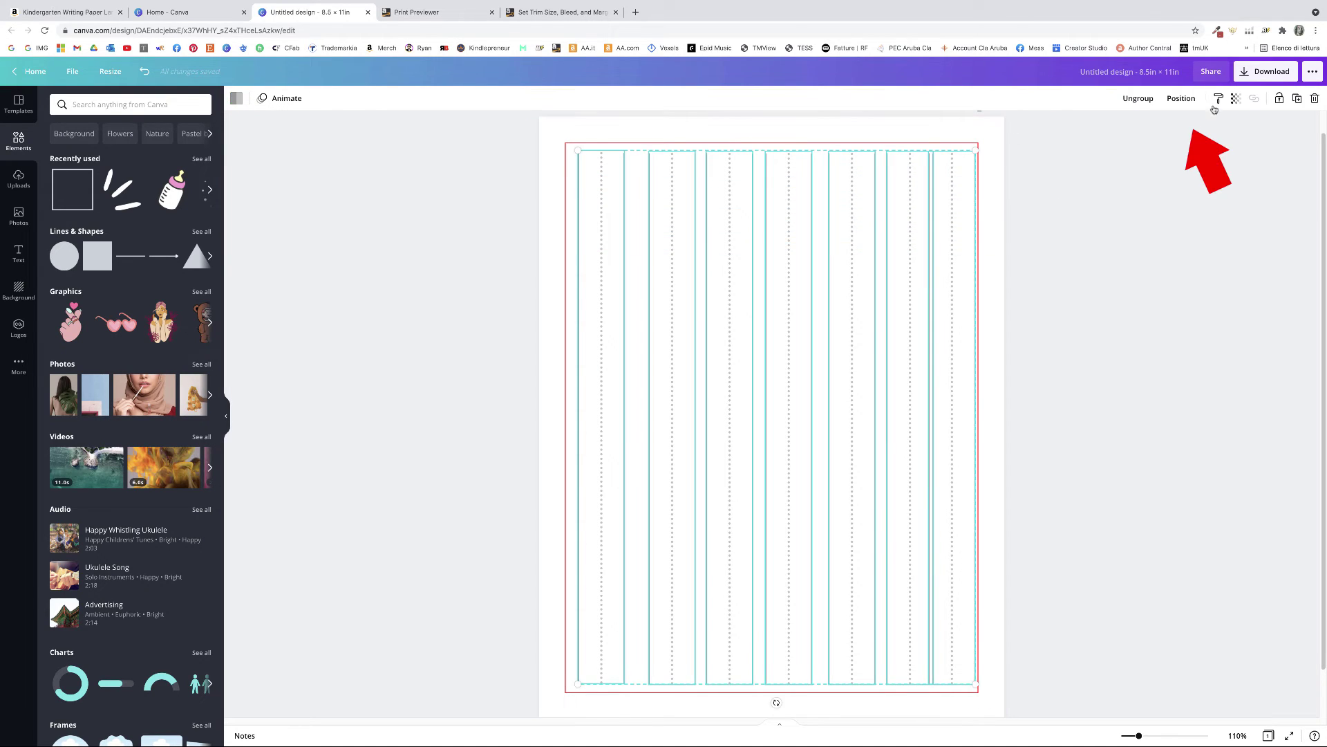
left_click(1189, 100)
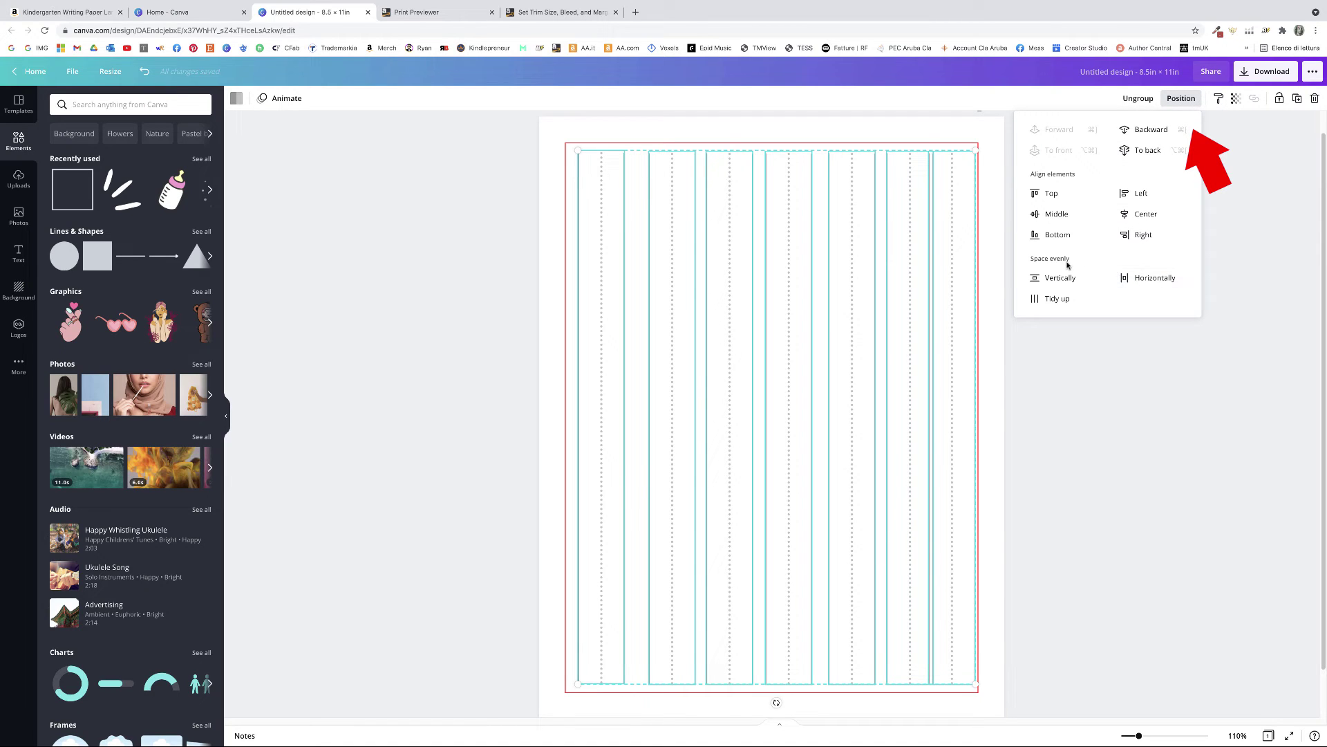
left_click(1138, 280)
left_click(537, 161)
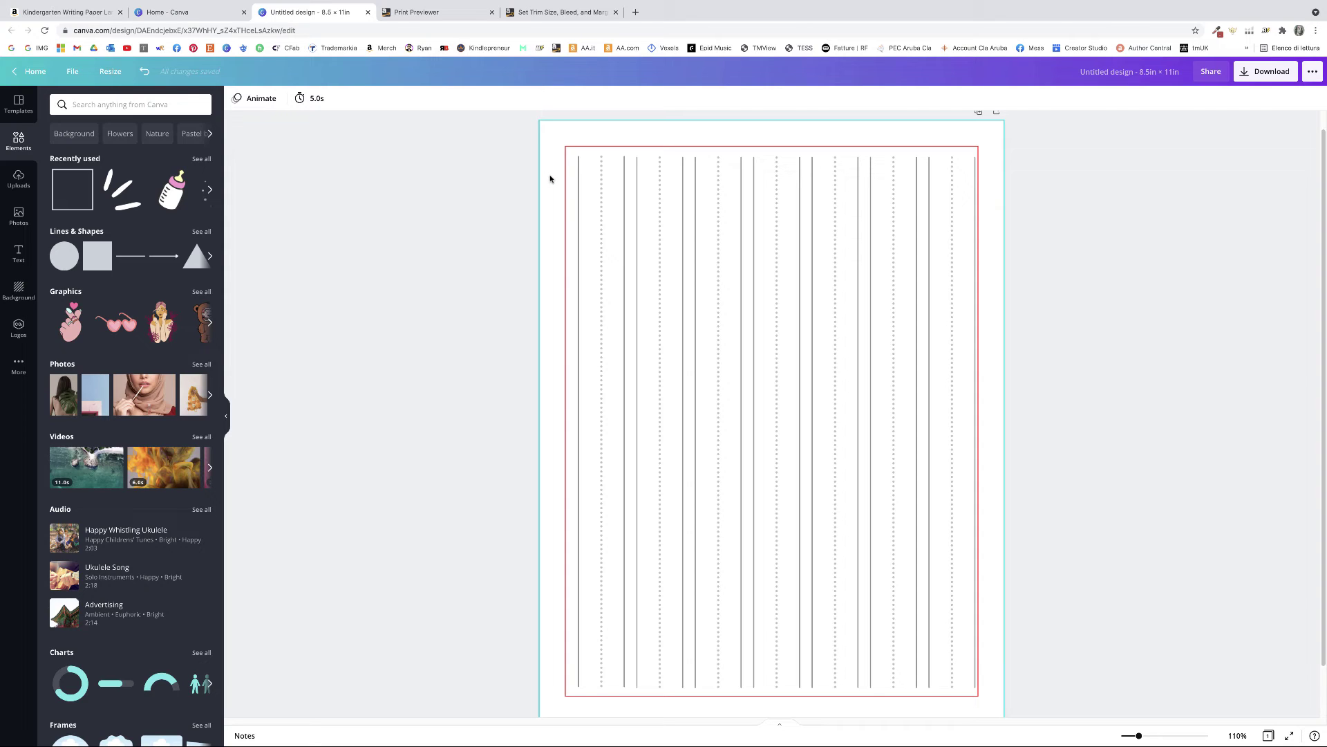
Step: Centre the lines on the page, then select the red margin rectangle
left_click_drag(550, 176, 982, 249)
left_click_drag(776, 263, 774, 261)
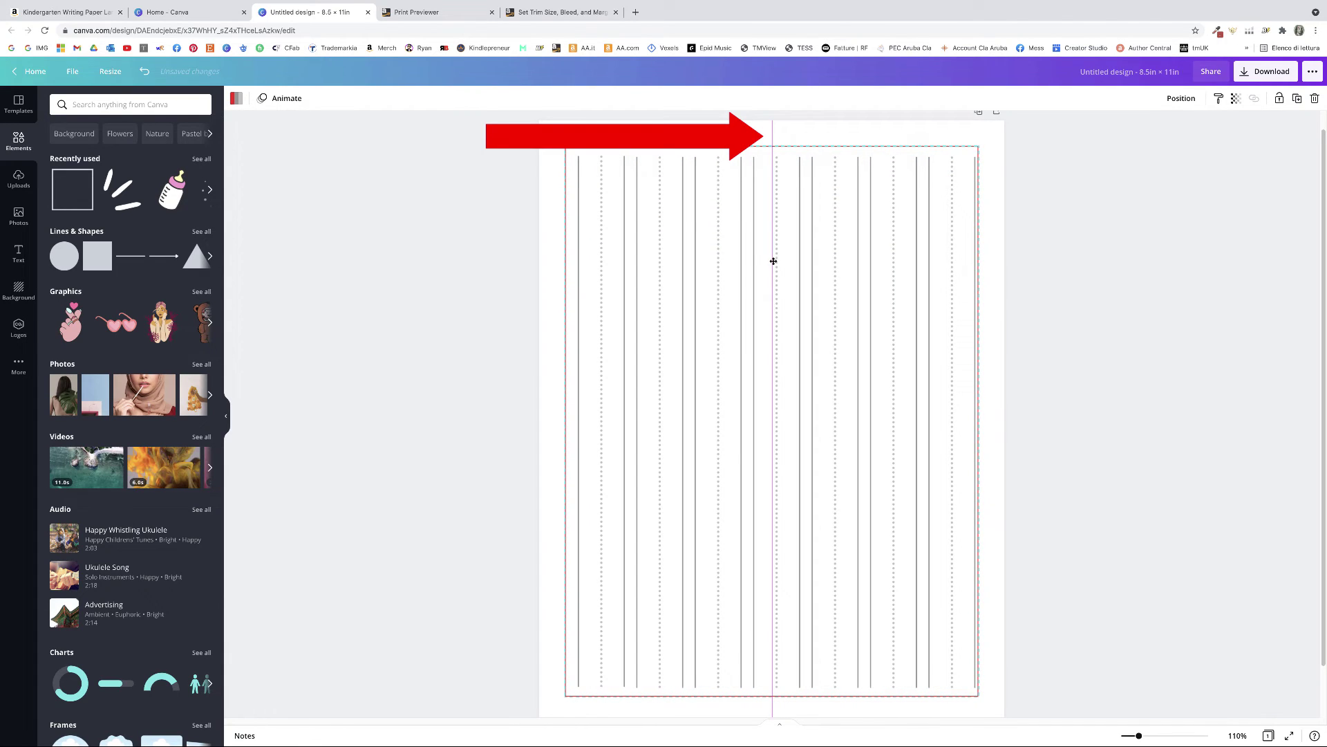
left_click_drag(774, 261, 769, 261)
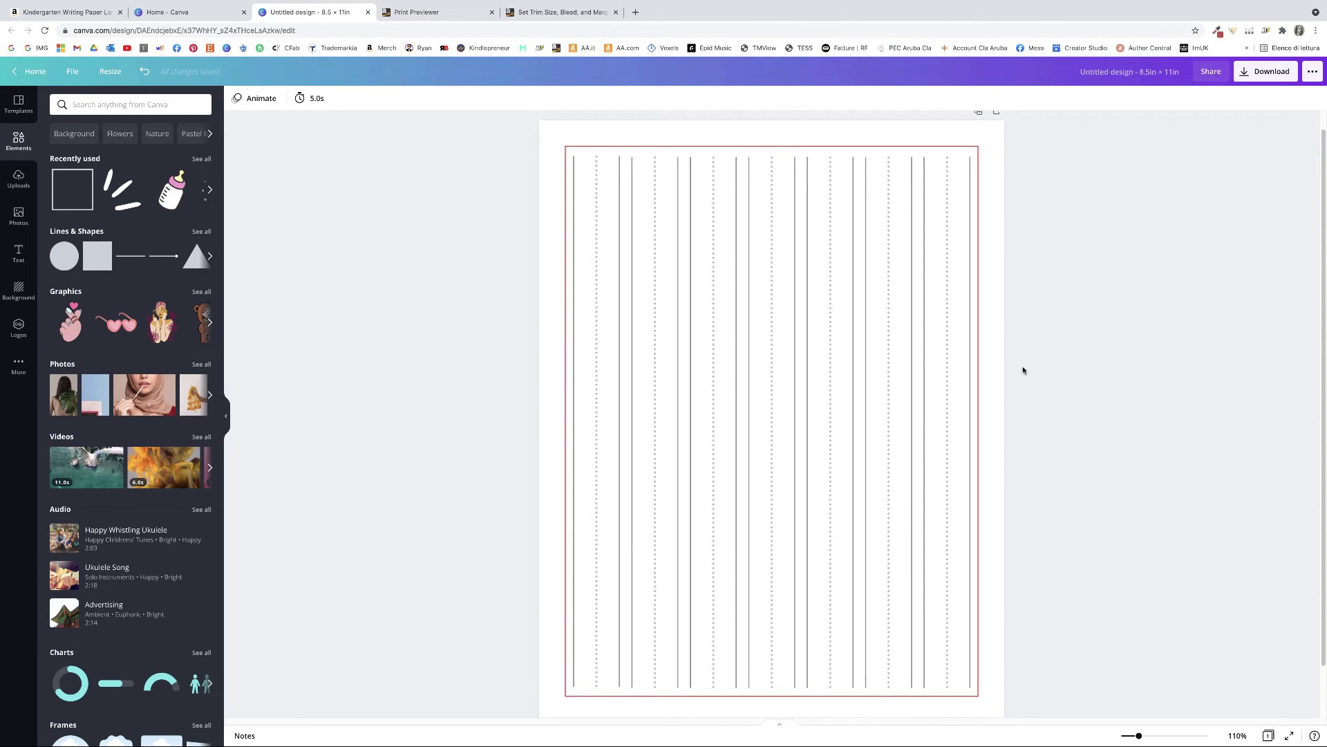
scroll(1024, 290, "up", 1)
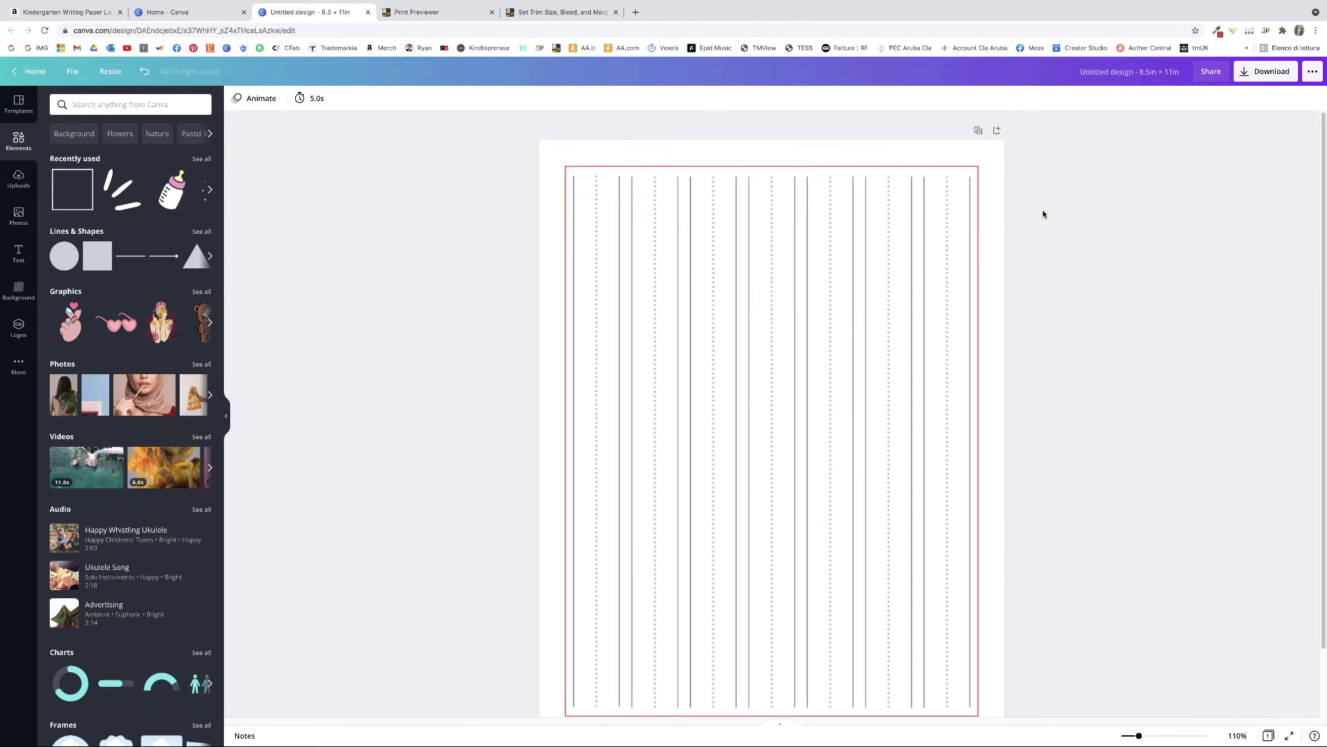
left_click(958, 171)
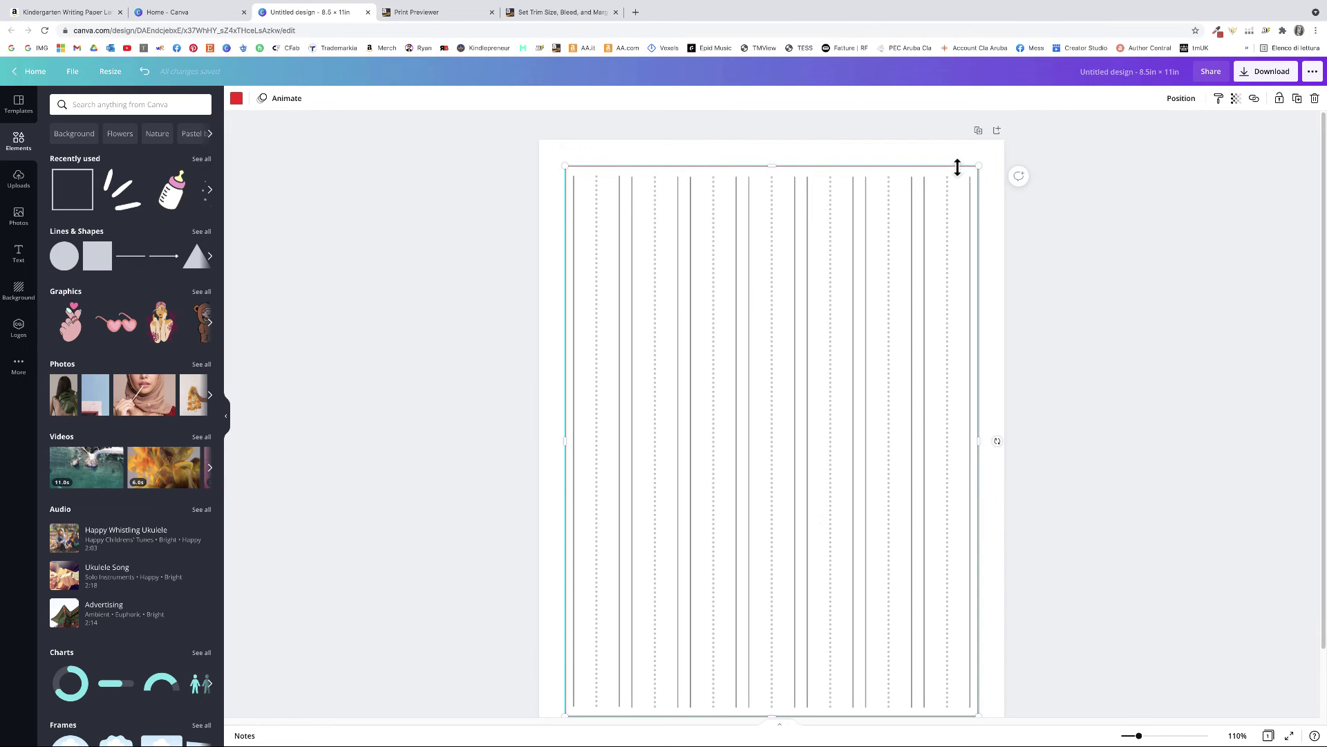
right_click(957, 168)
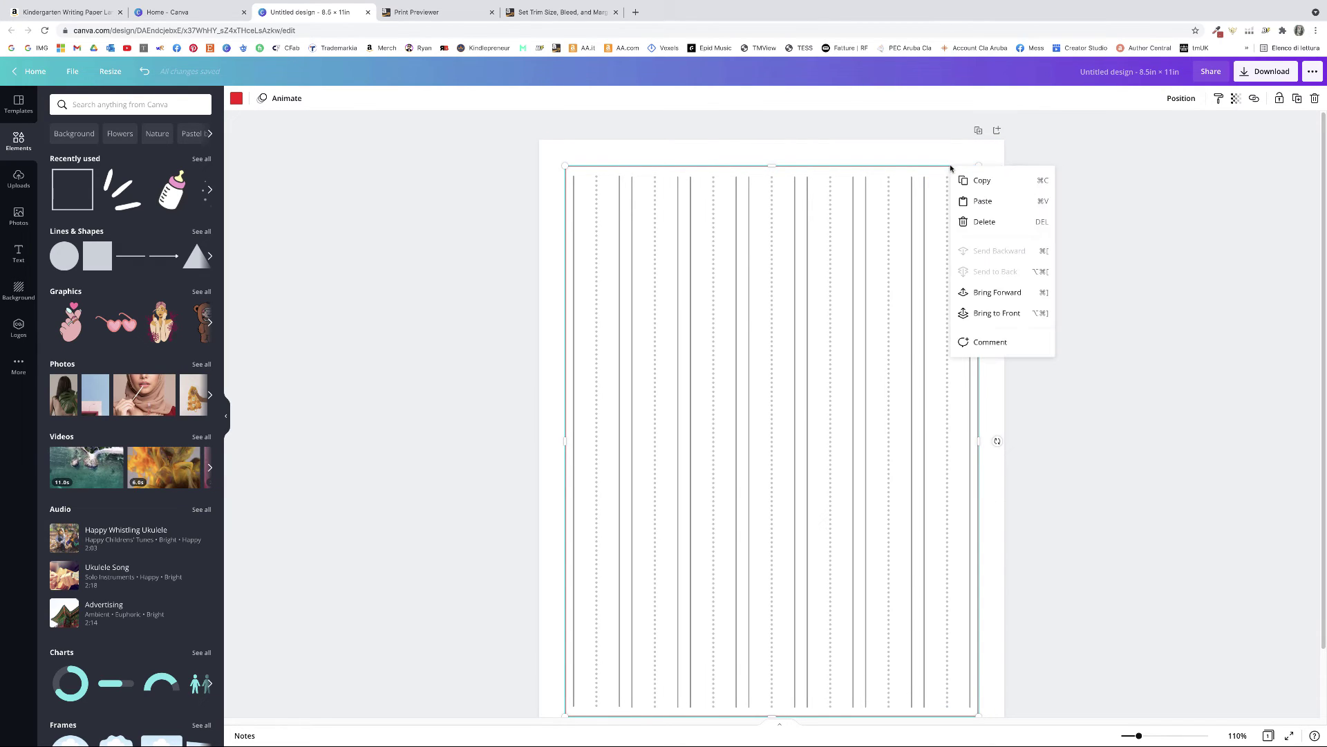
Step: Adjust the red margin rectangle's transparency until its outline no longer shows
left_click(923, 157)
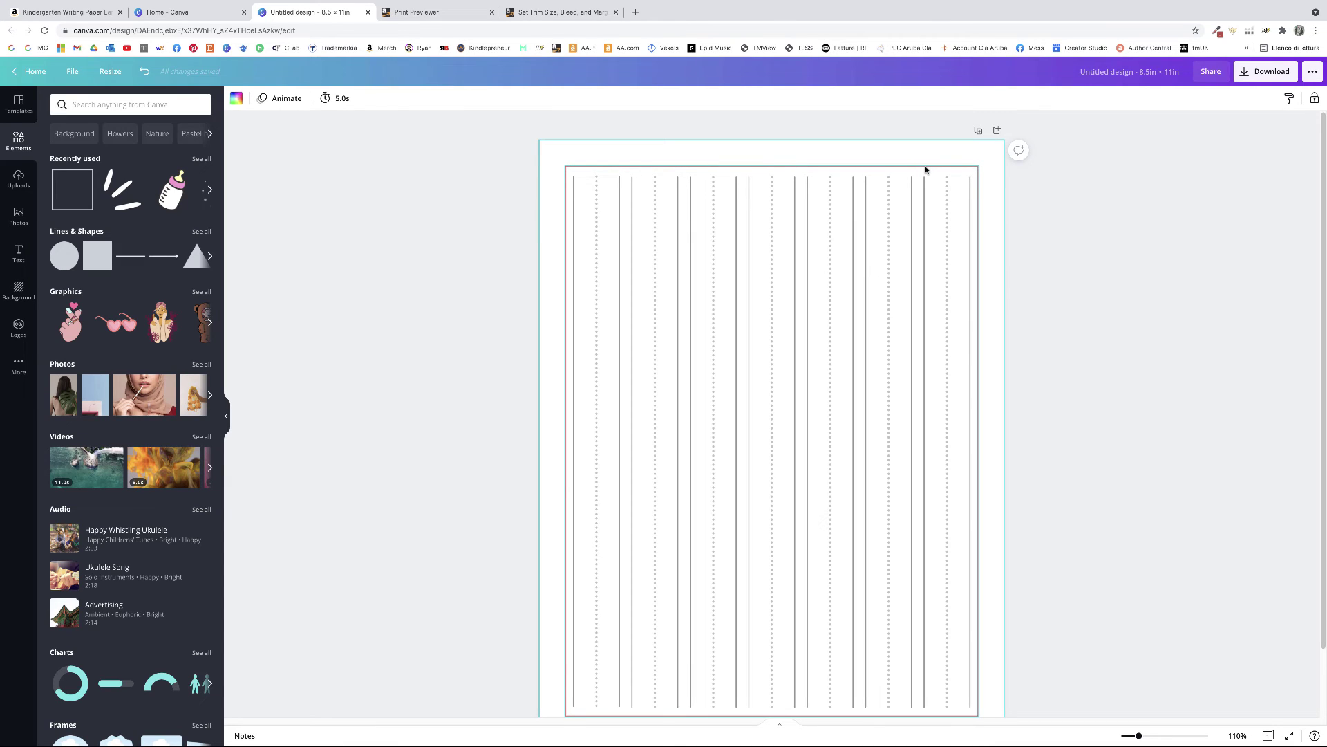
left_click(926, 169)
left_click(1236, 100)
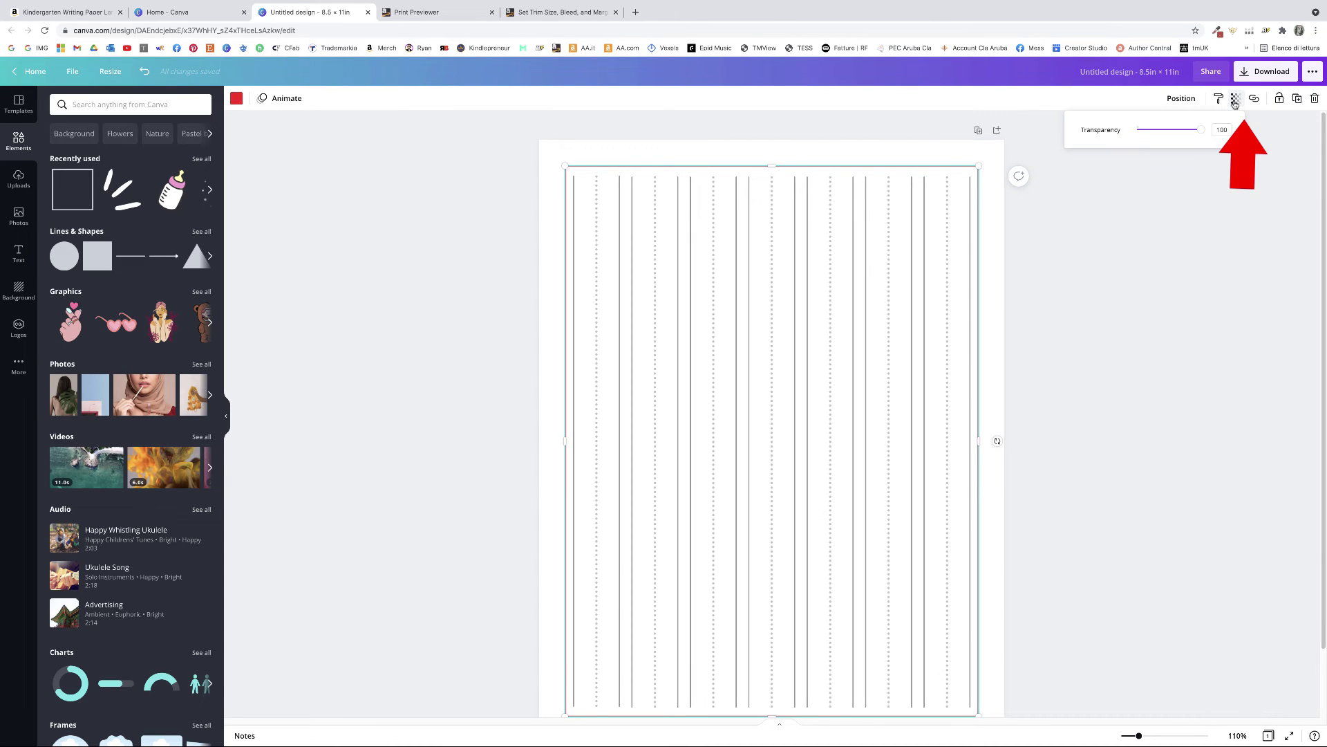
left_click_drag(1201, 131, 1131, 131)
left_click(1023, 162)
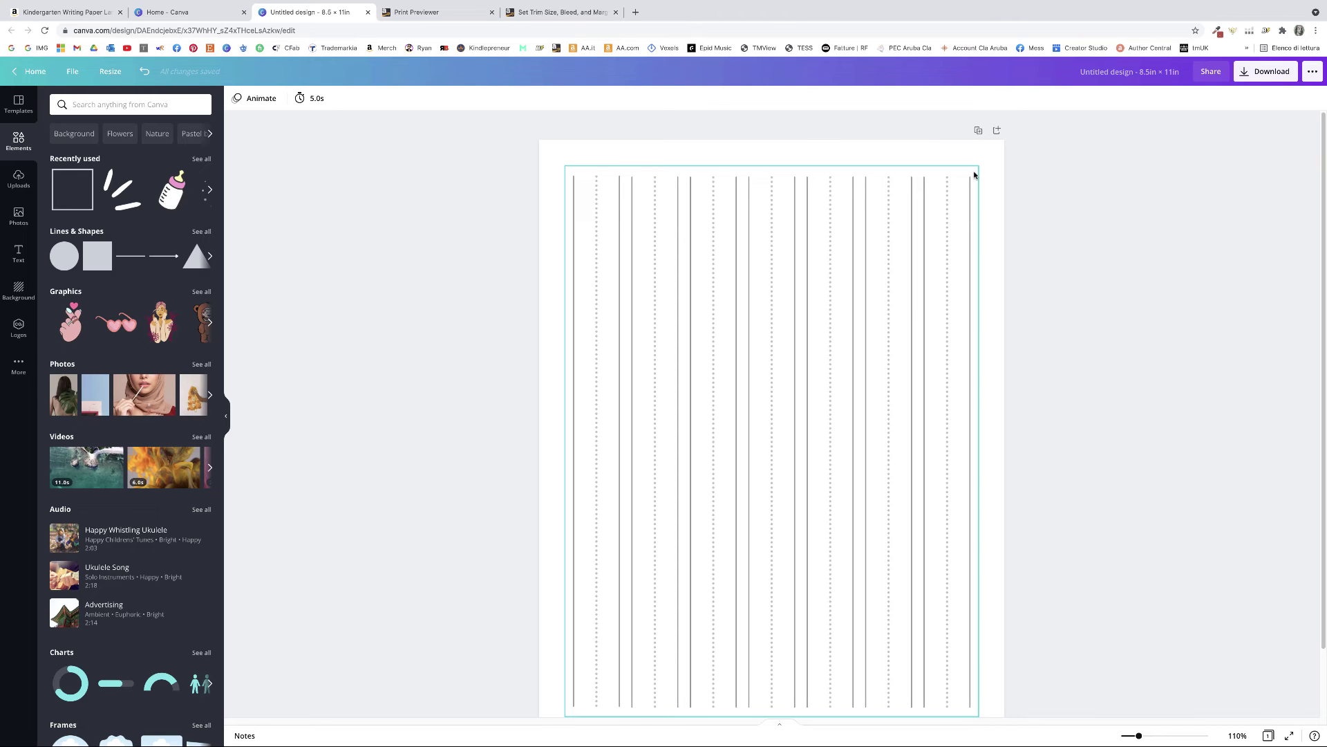
left_click(968, 171)
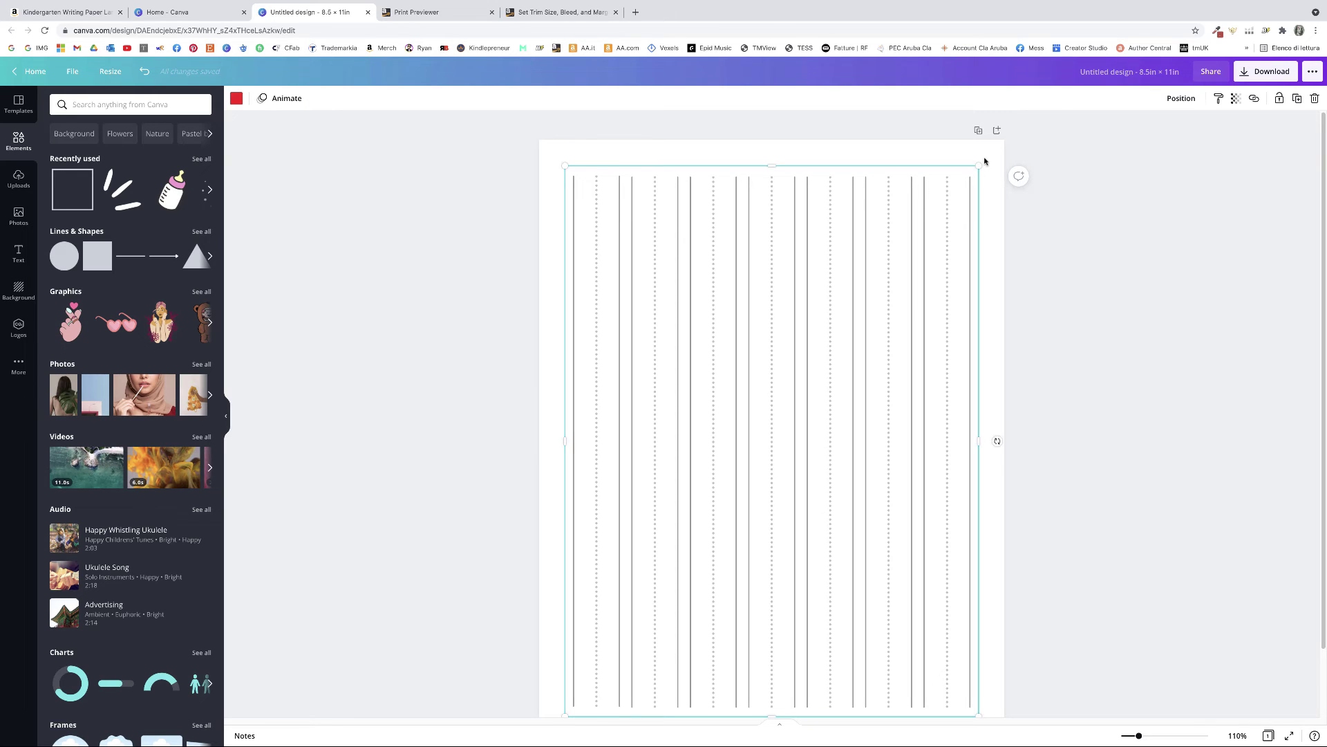
left_click(1236, 98)
left_click_drag(1135, 130, 1203, 143)
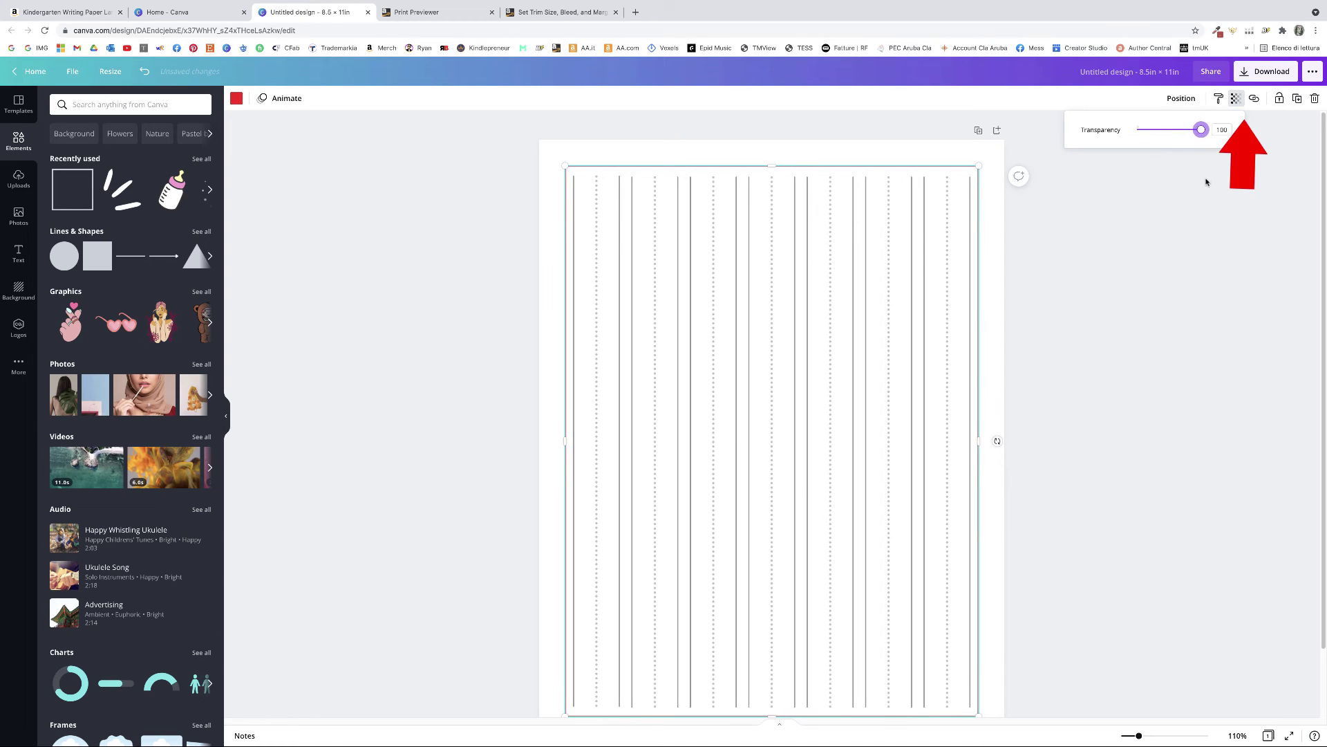
left_click(1205, 179)
scroll(1031, 402, "down", 1)
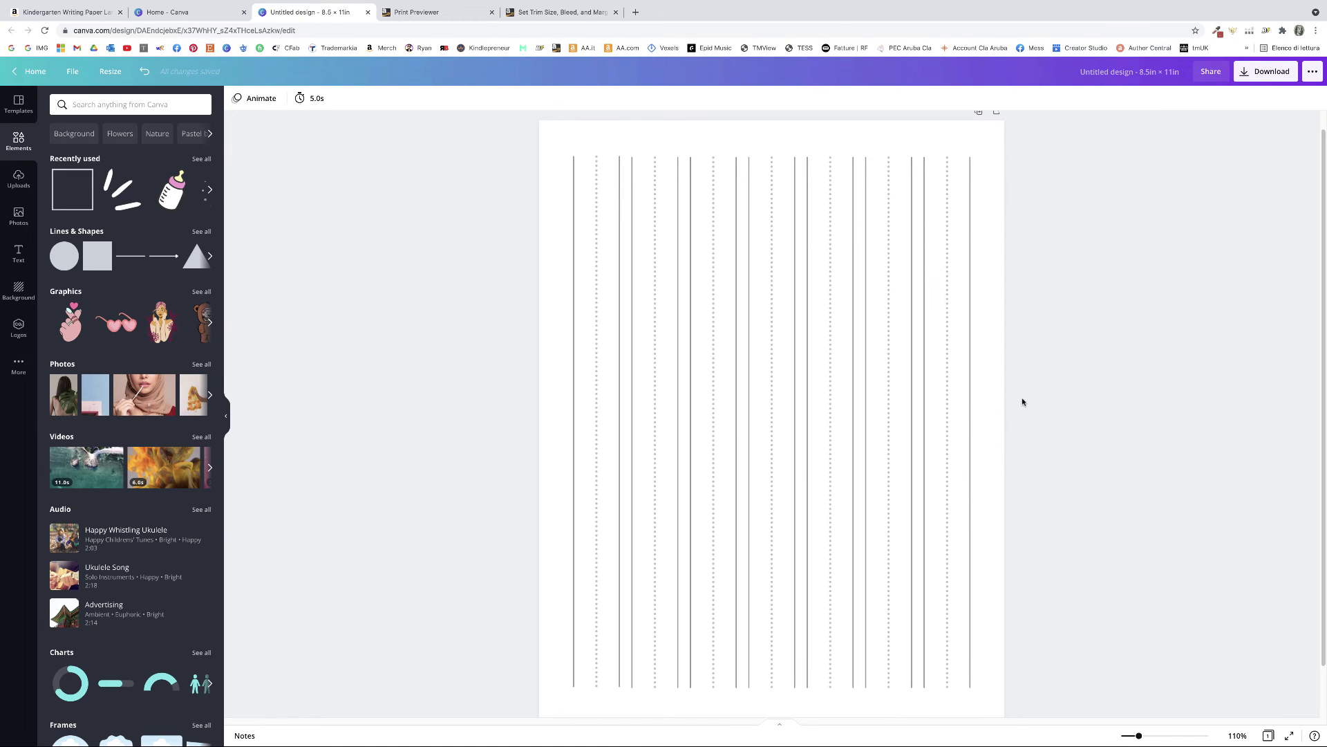
Step: Duplicate the finished lined page repeatedly until the design reaches Page 20
scroll(1023, 403, "up", 2)
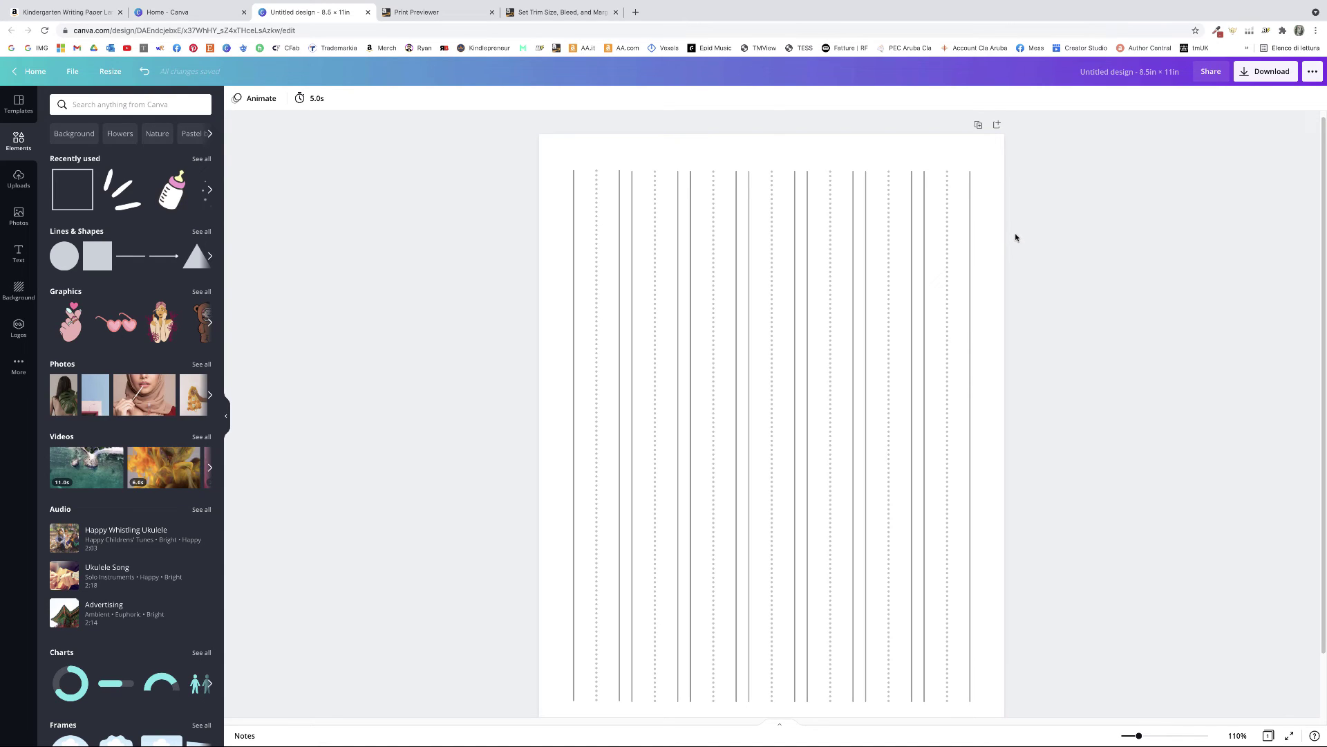
left_click(978, 127)
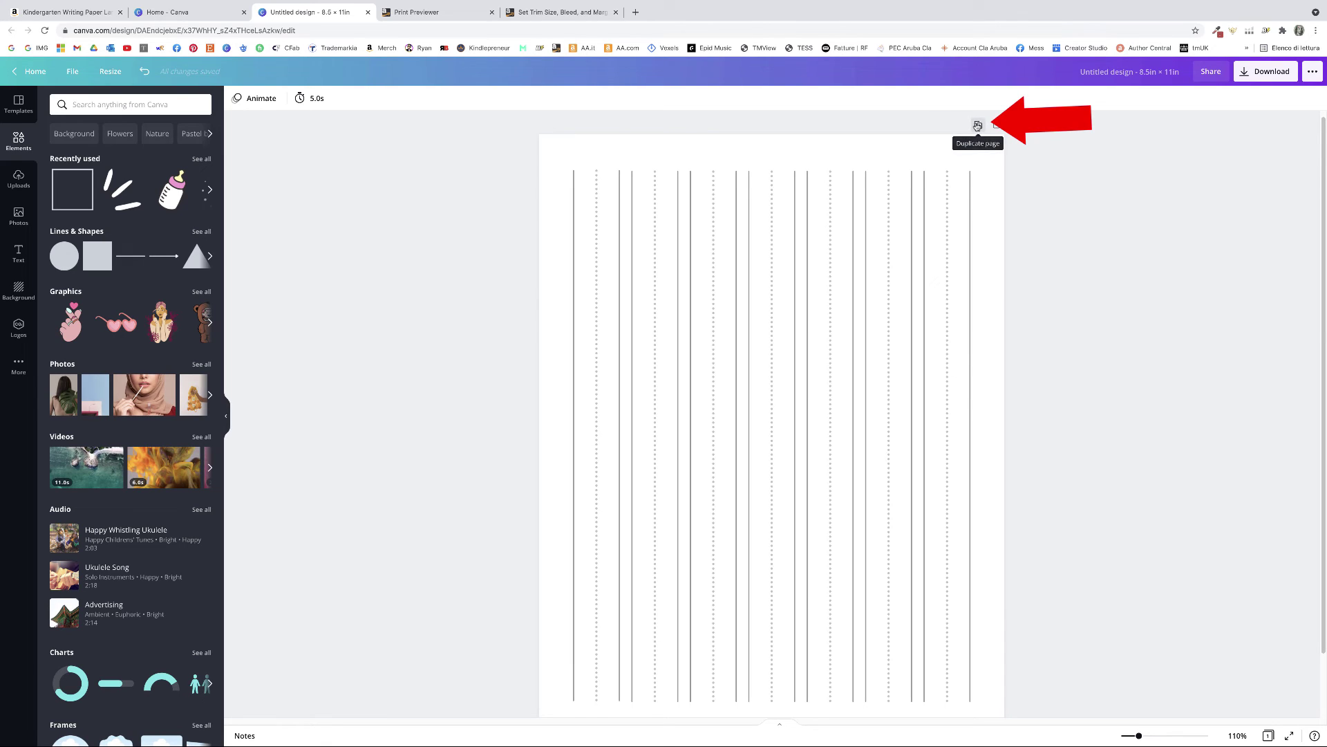
left_click(959, 304)
left_click(959, 304)
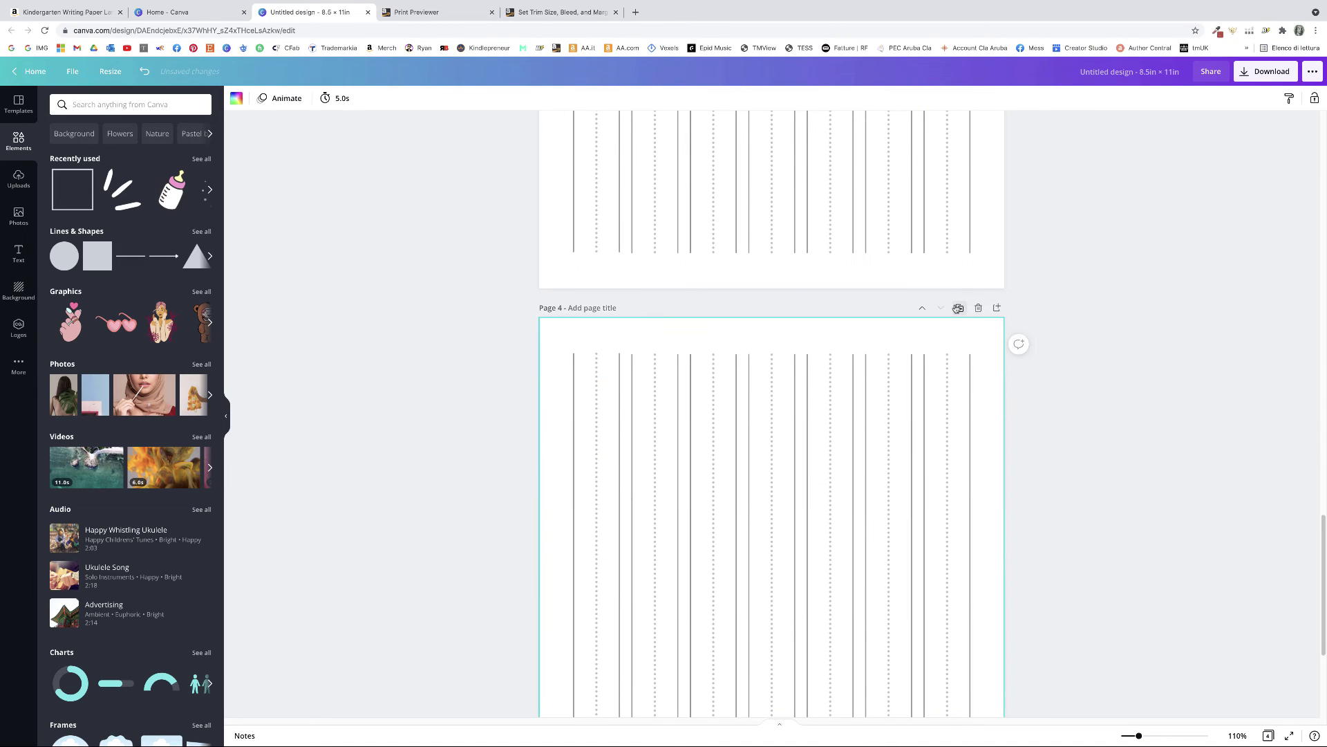
left_click(959, 304)
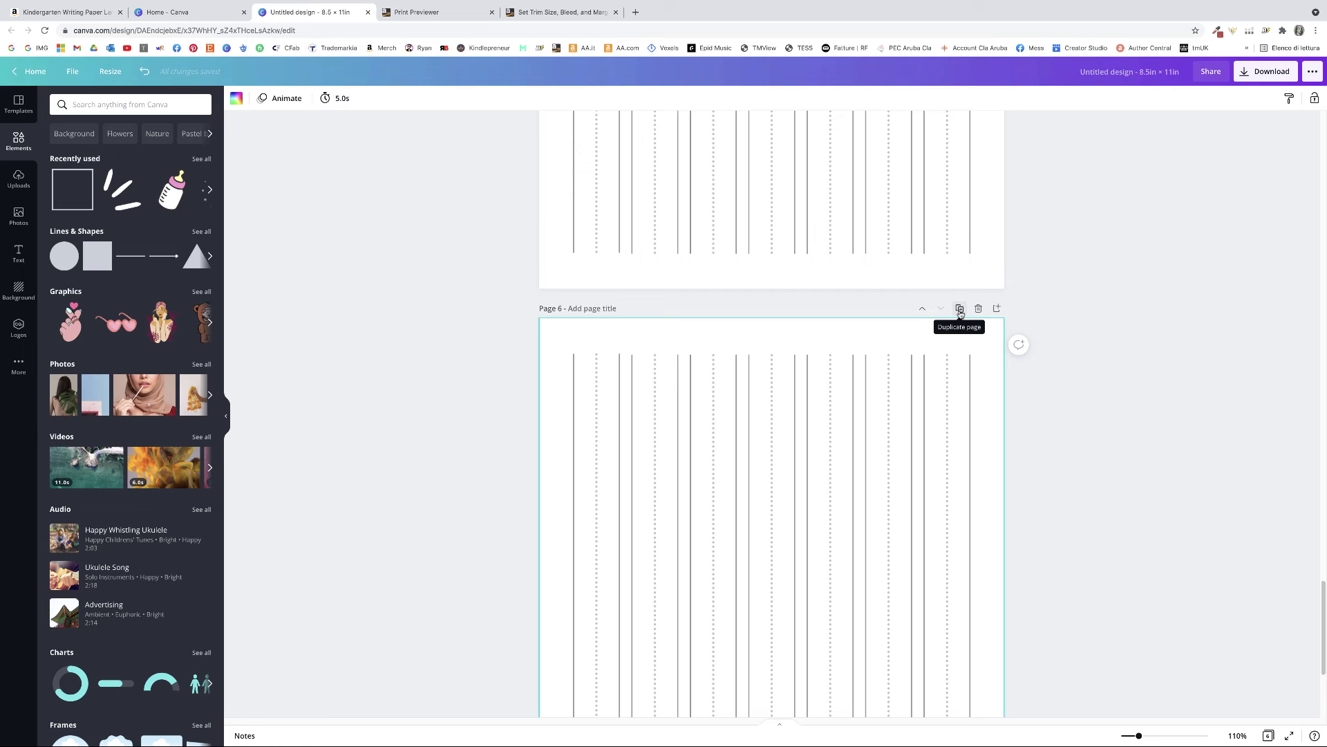
left_click(960, 311)
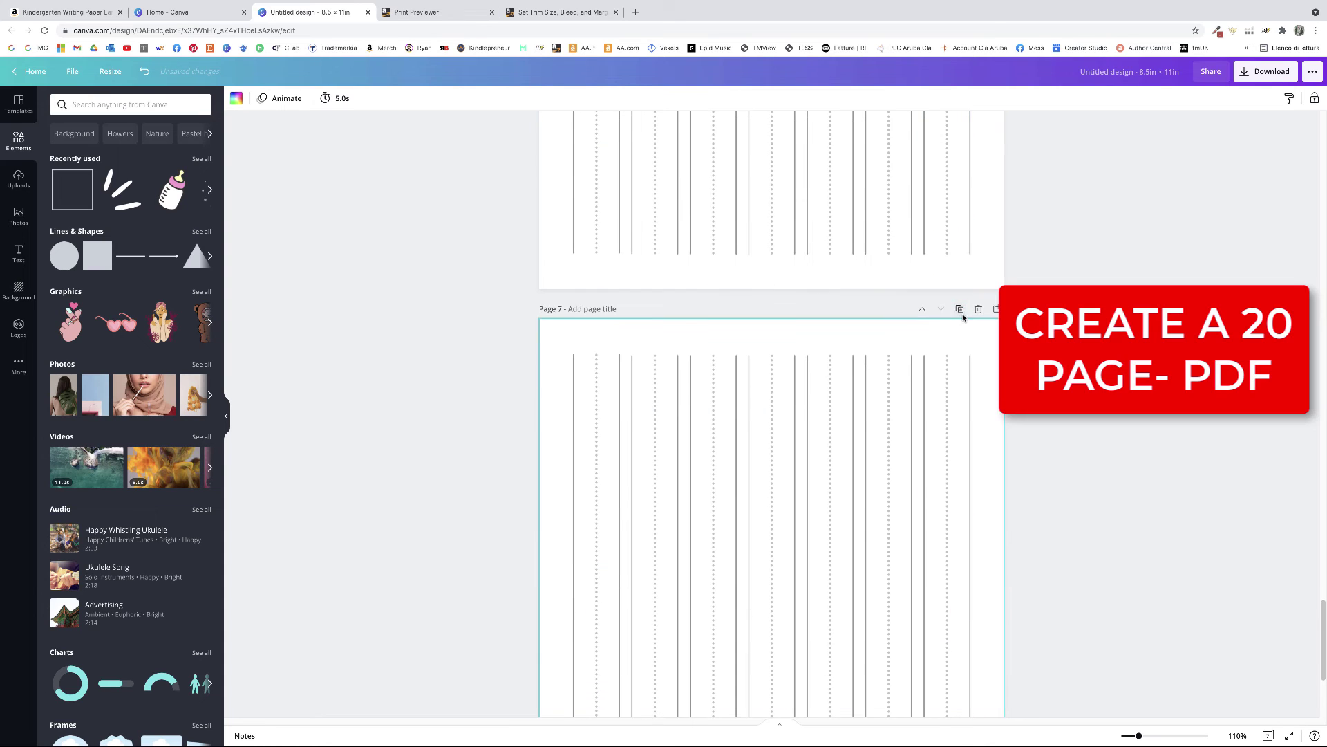
left_click(960, 310)
left_click(960, 311)
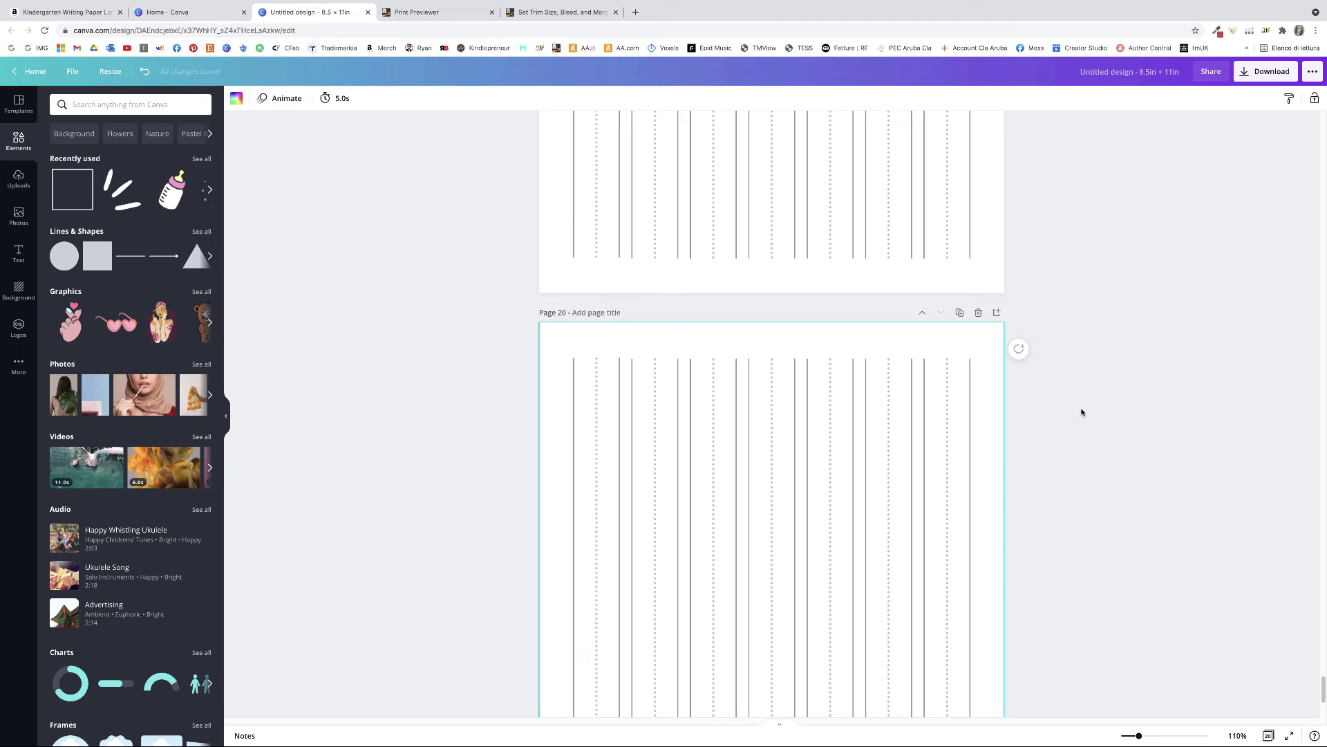
scroll(682, 363, "up", 2)
scroll(682, 363, "up", 15)
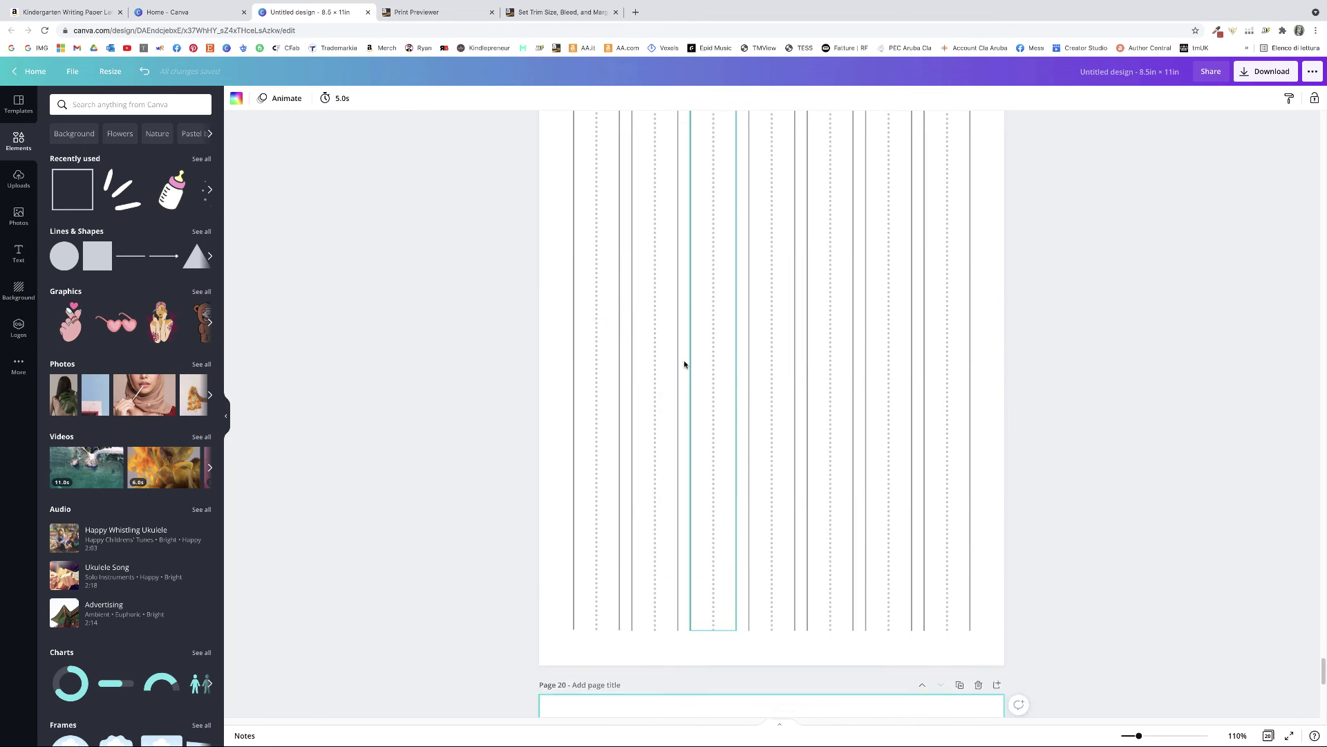
Step: Download all 20 pages as a PDF Print file
left_click(1255, 72)
left_click(1224, 143)
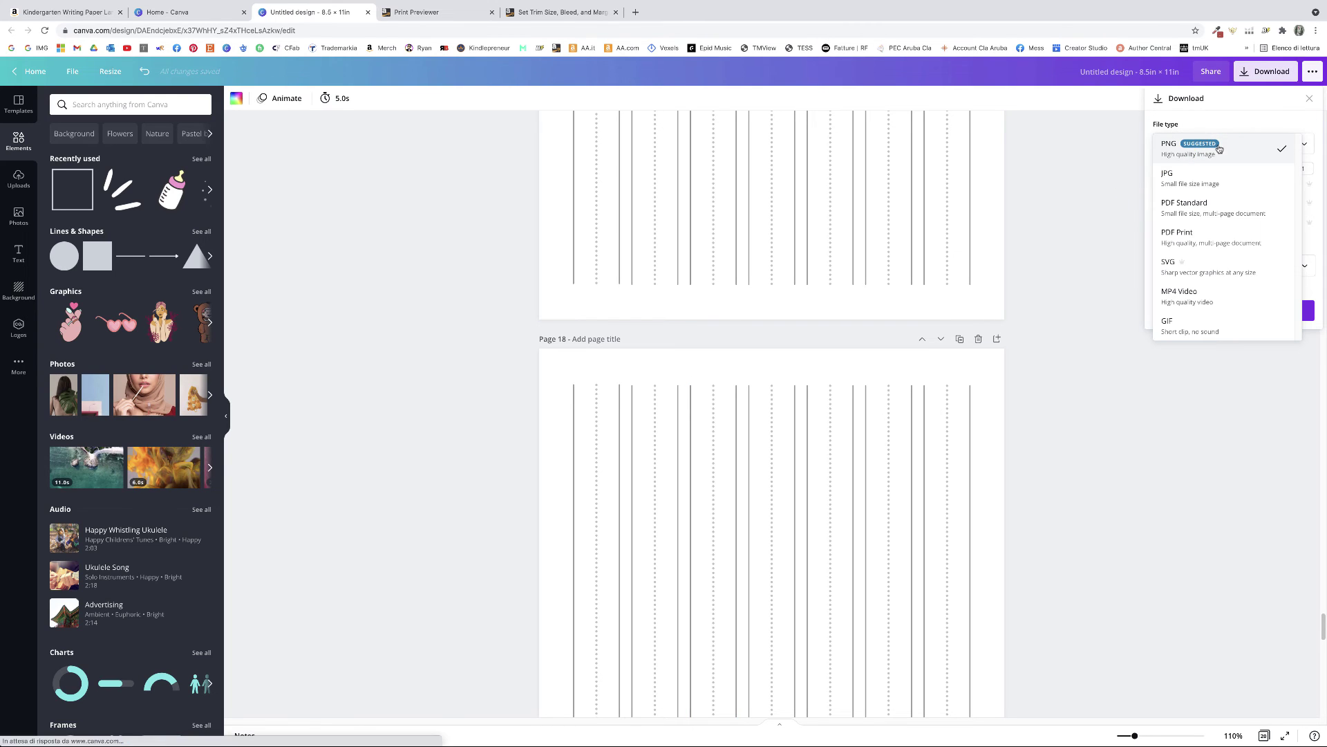
left_click(1204, 239)
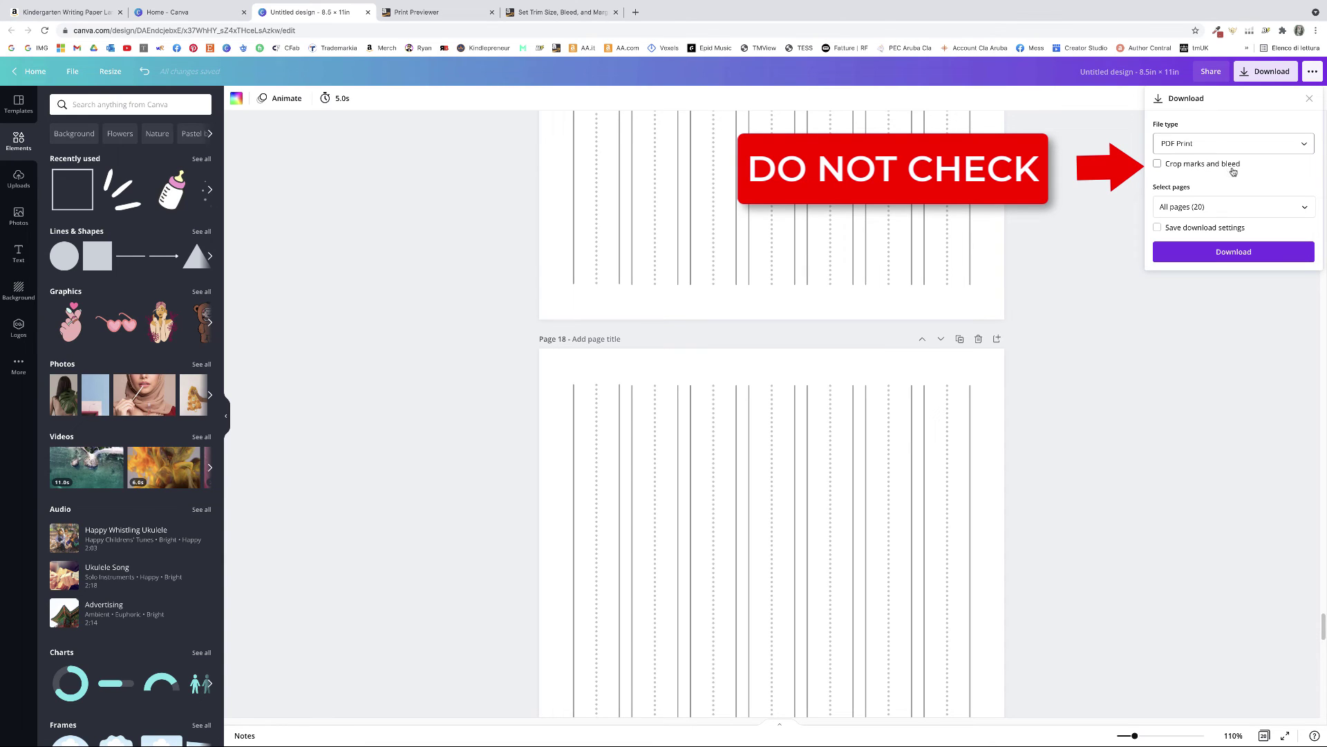
left_click(1197, 206)
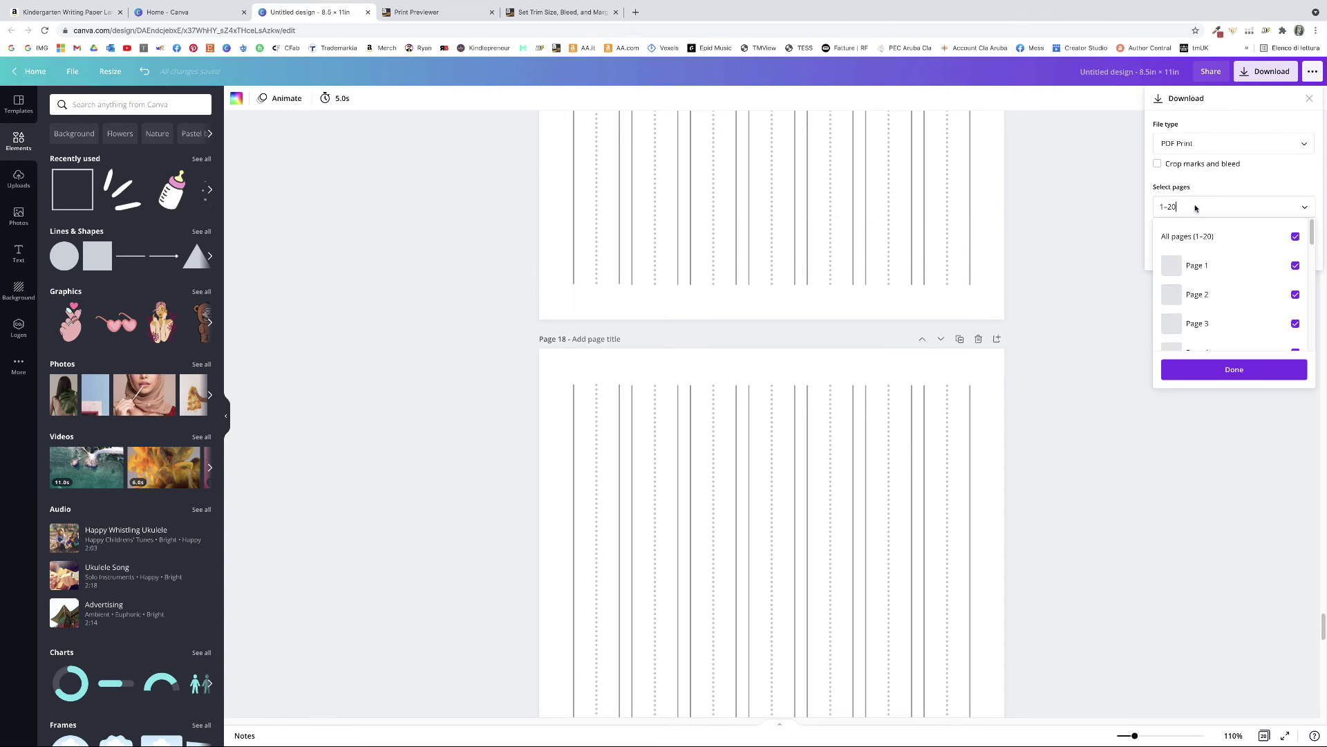
left_click(1241, 208)
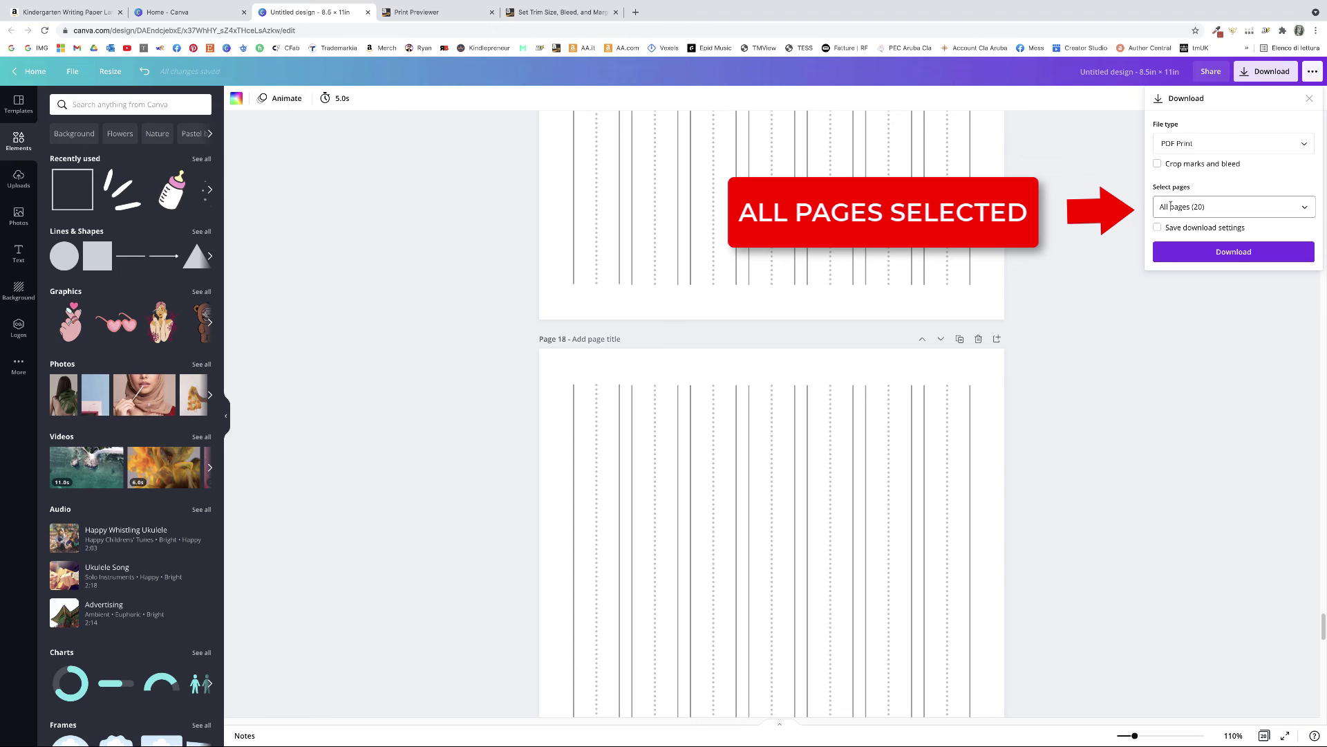
left_click(1228, 253)
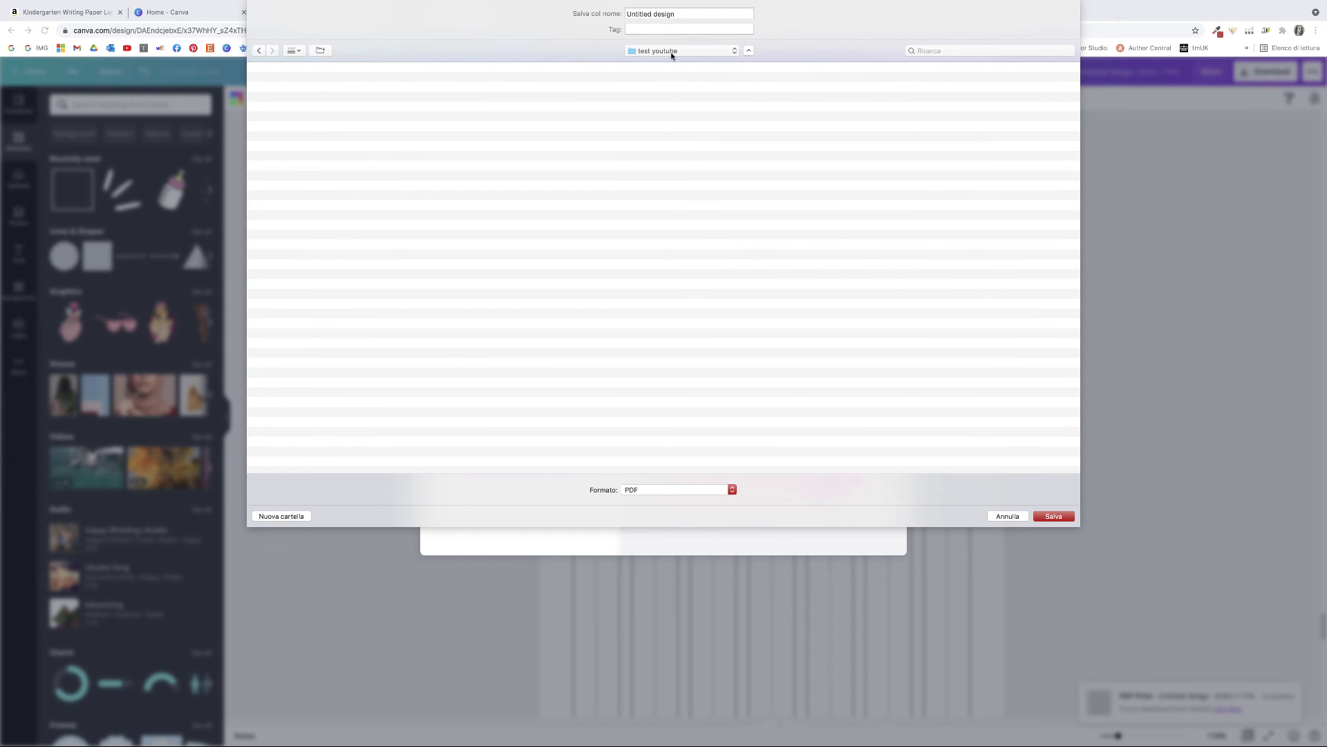
Step: Name the file 'kindergarten writing paper landscape_8.5x11_100_interior'
left_click_drag(674, 11, 611, 11)
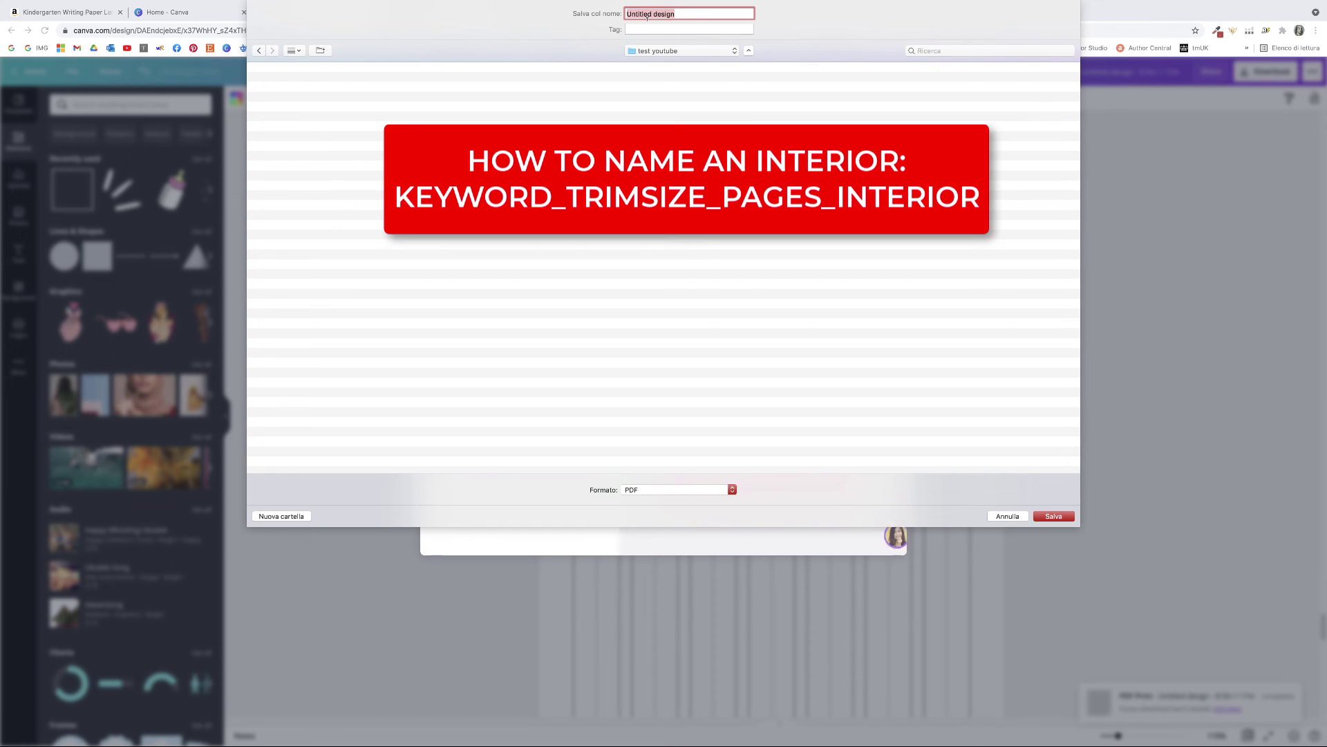
type("kindergarten writ")
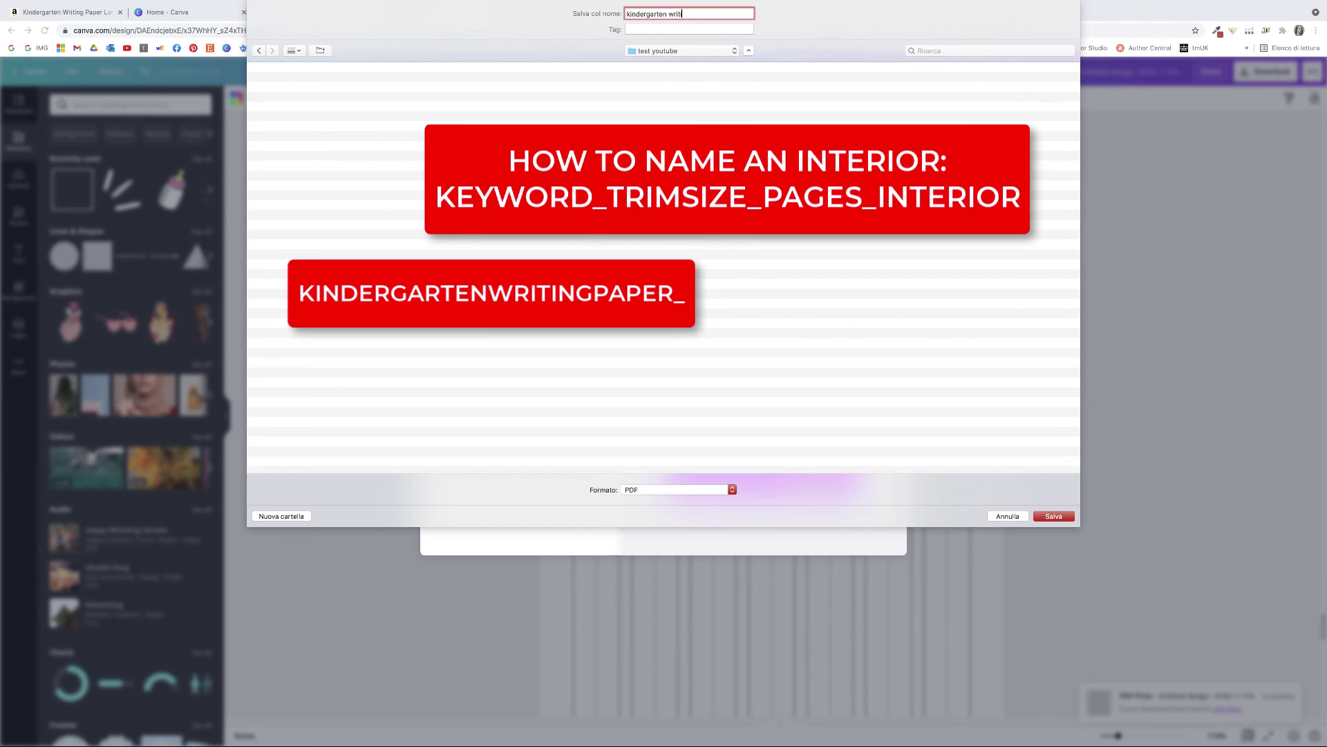
type("ing paper land")
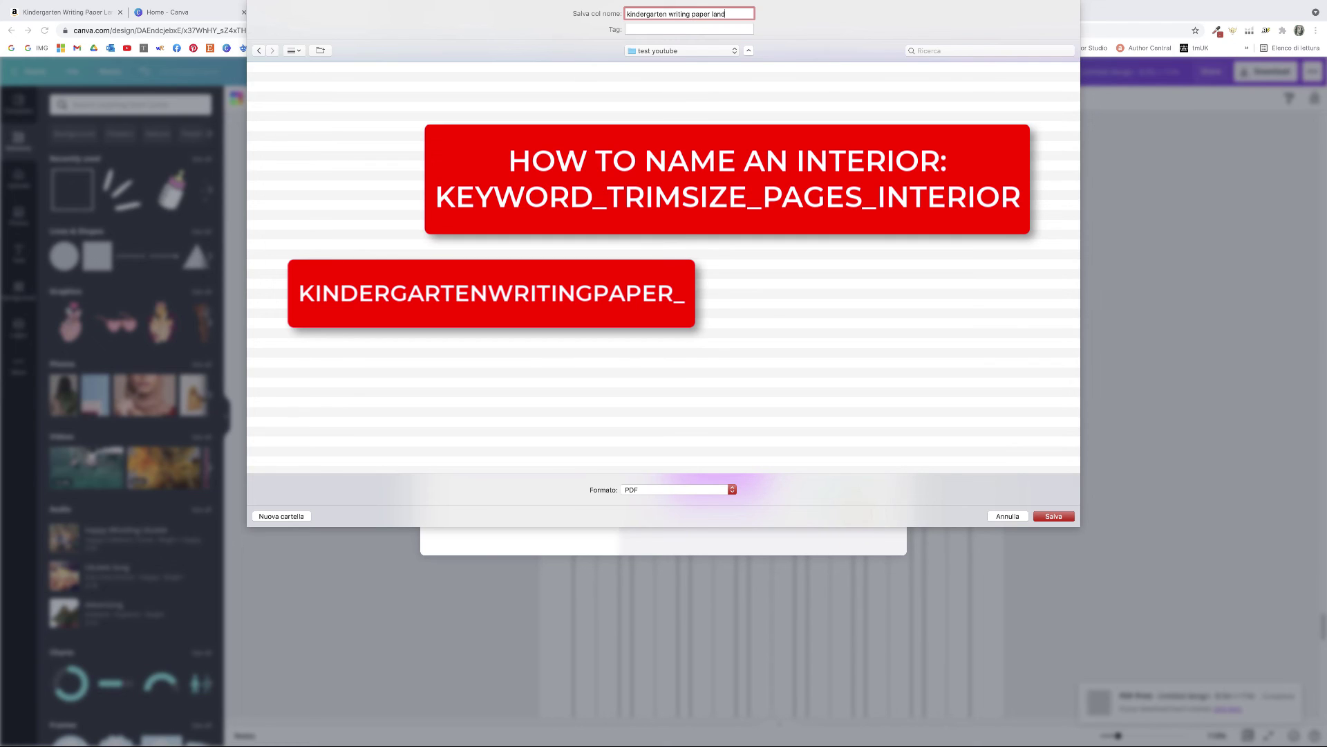
type("scape_")
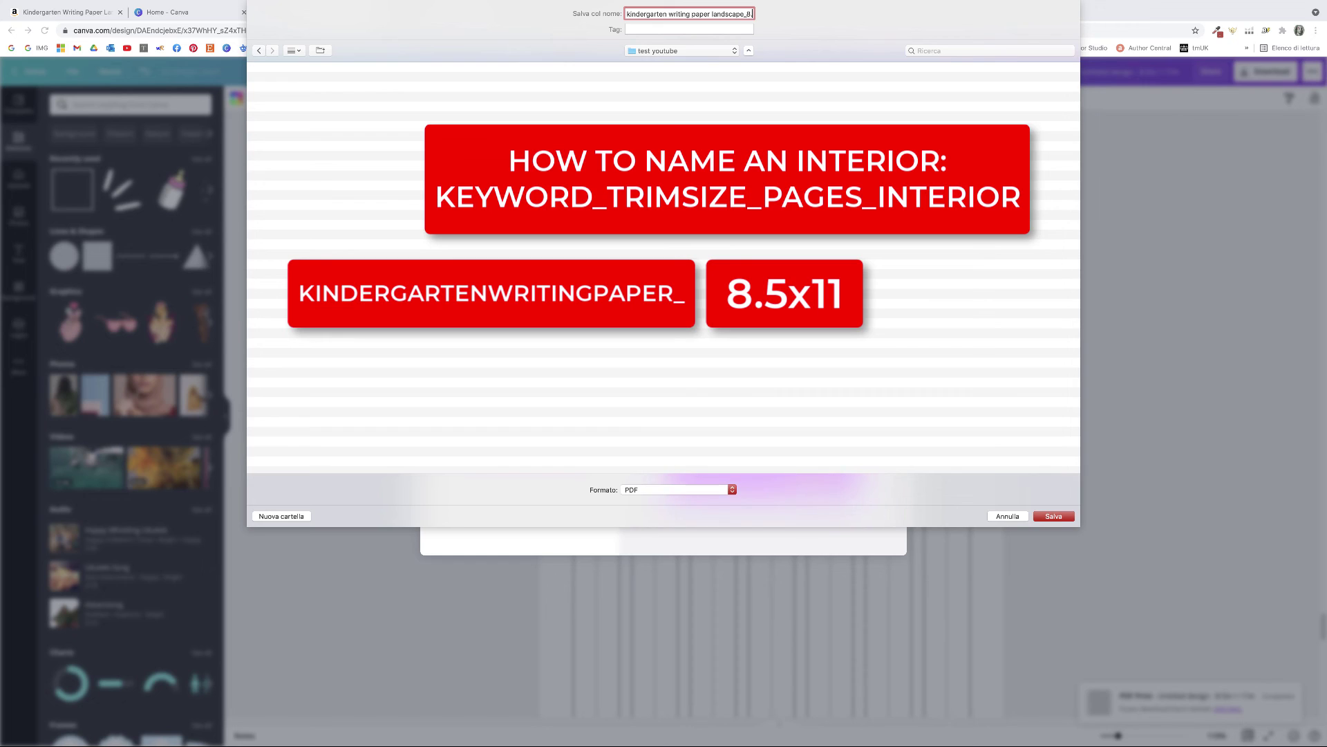
type("8.5x11")
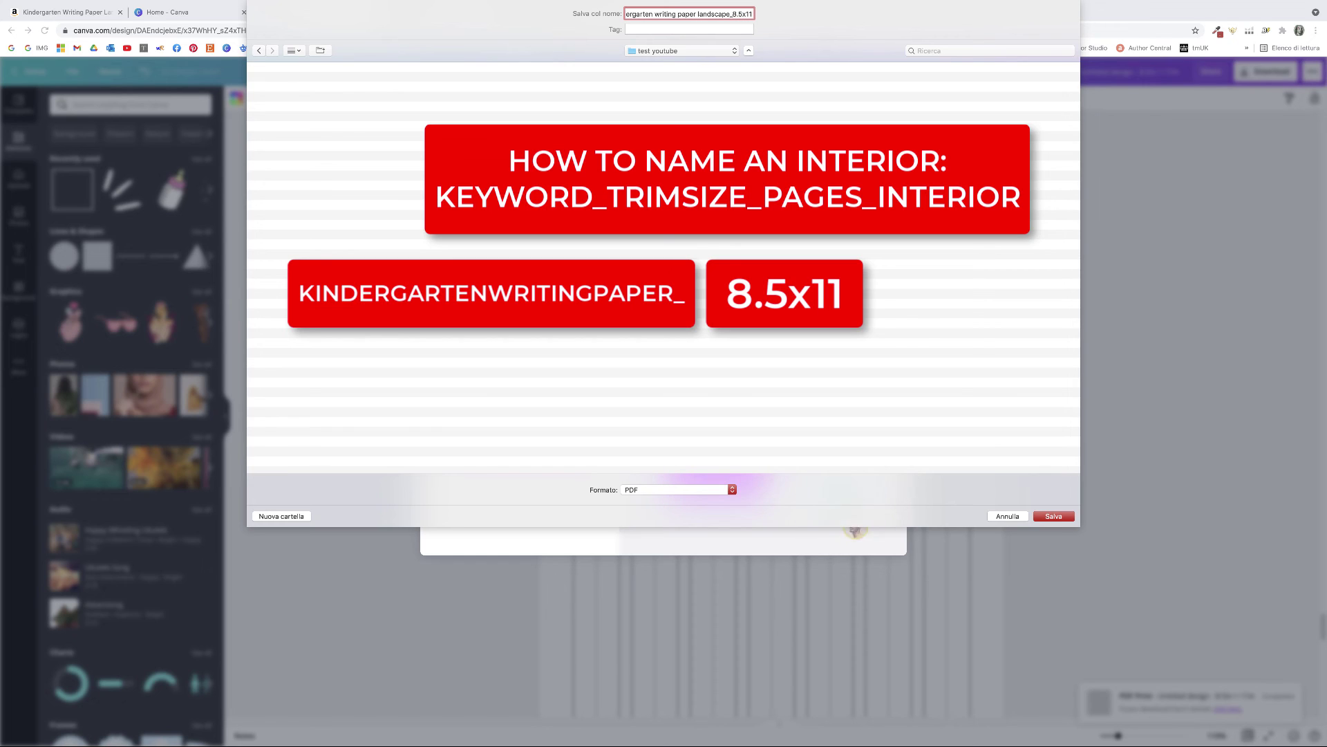
type("_")
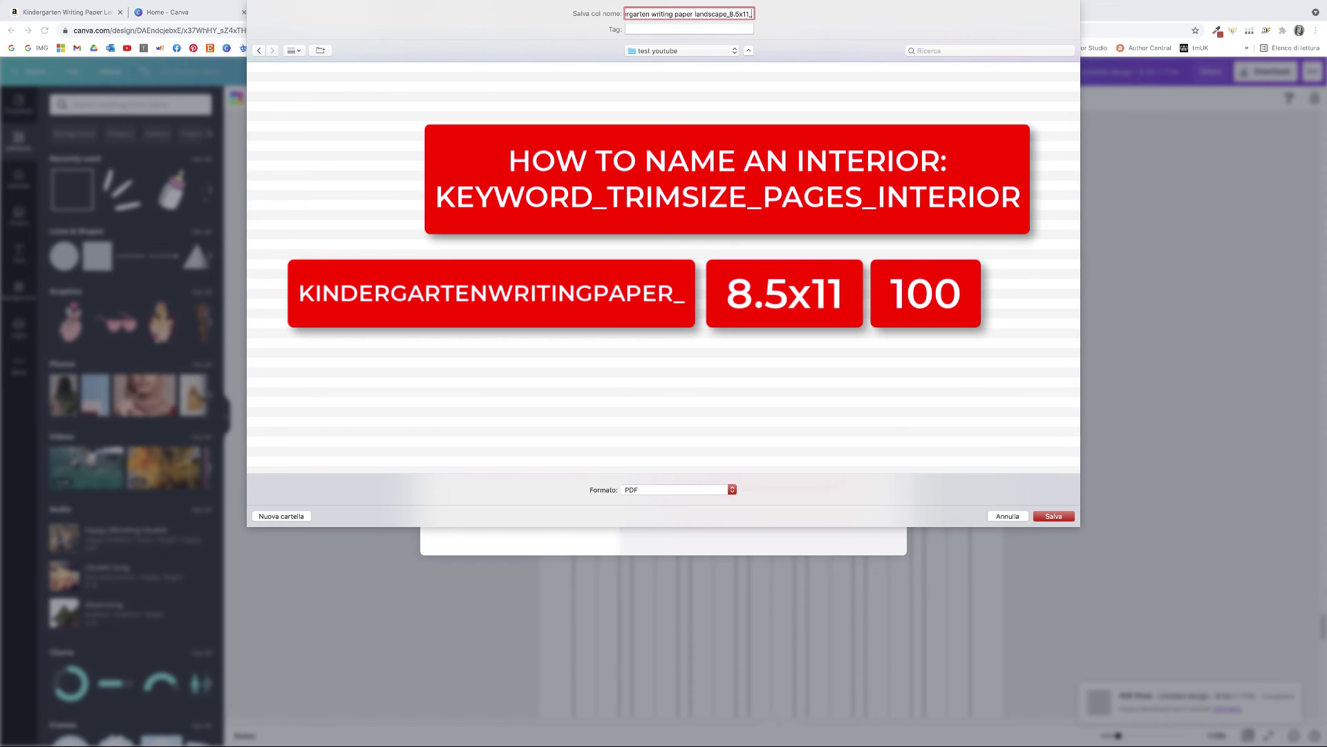
type("100_")
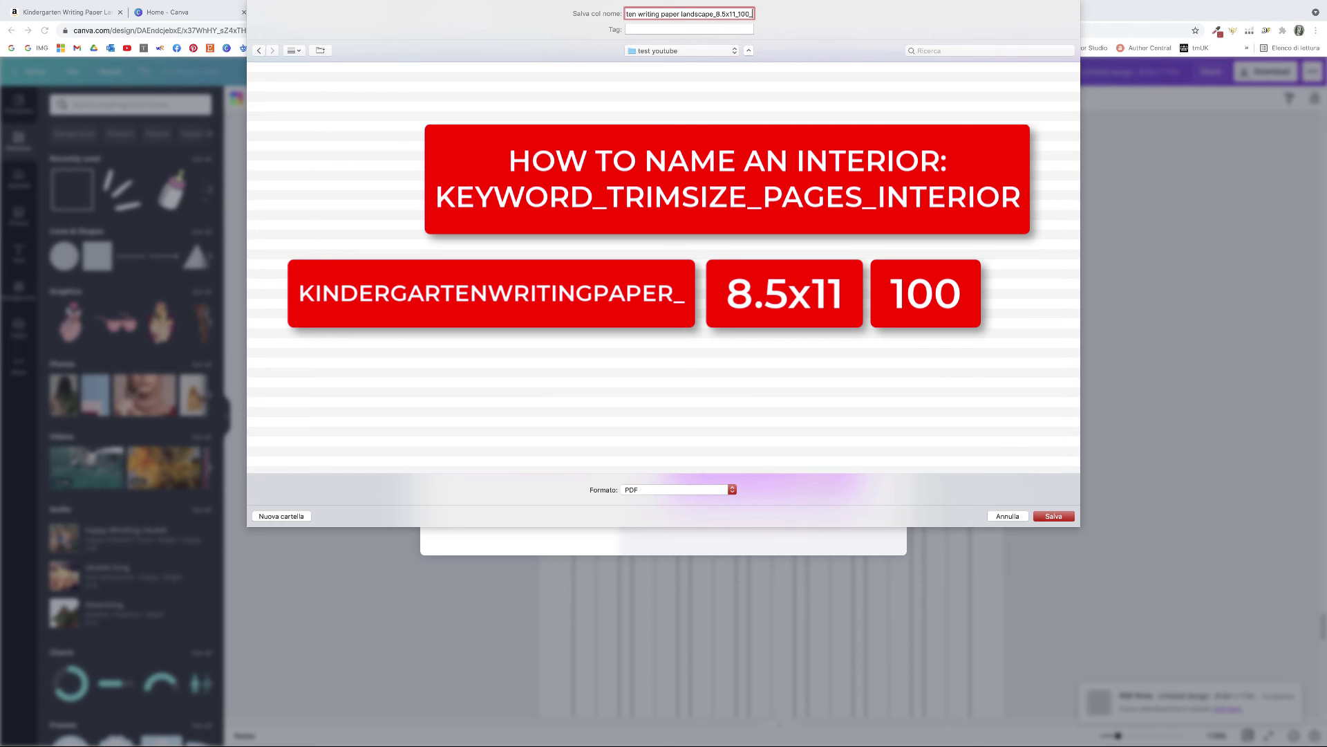
type("interior")
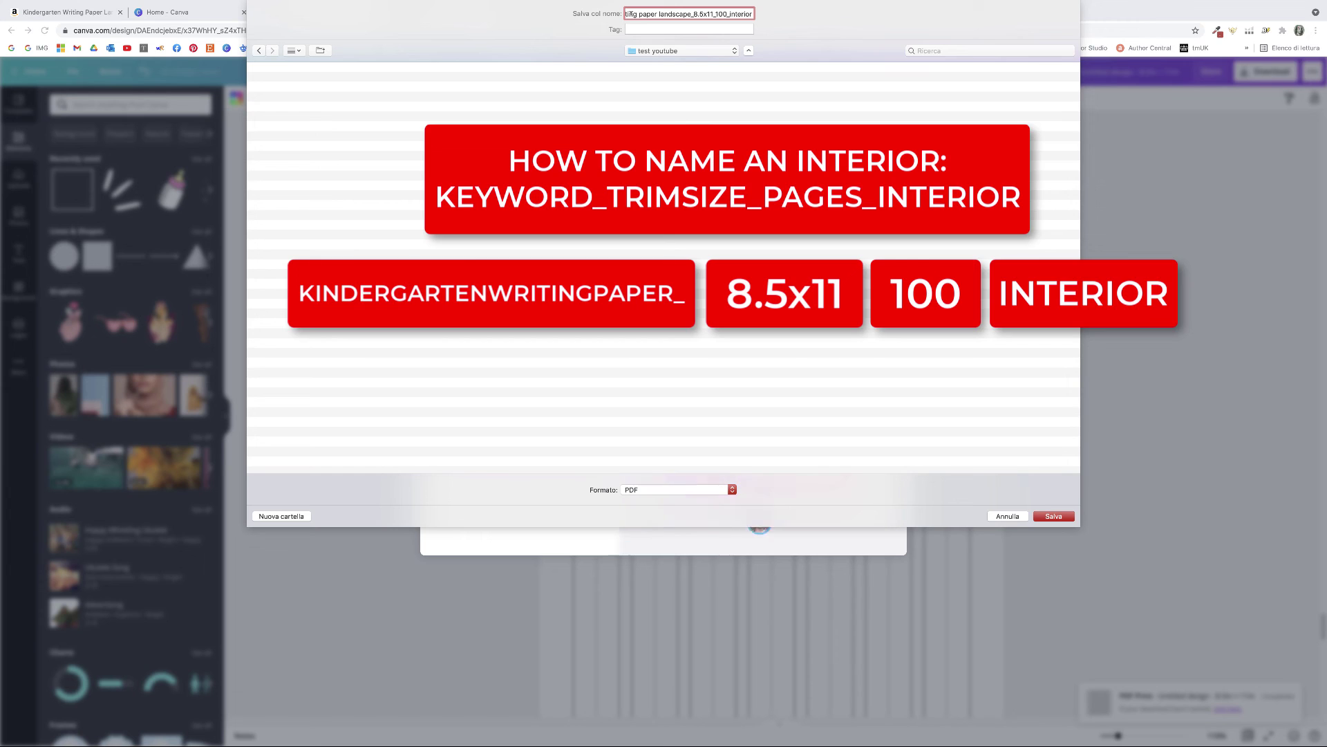
triple_click(738, 18)
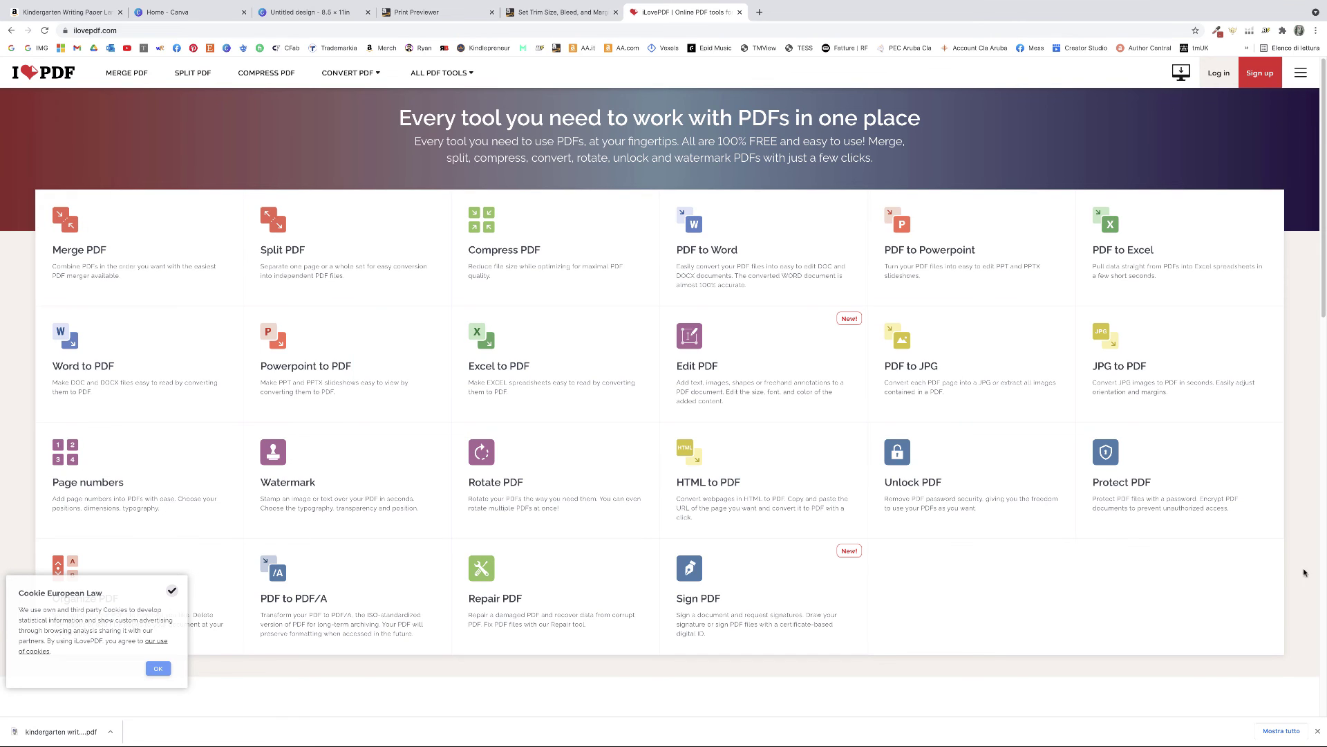
Step: Load the exported writing paper PDF into iLovePDF's Merge PDF tool
left_click(81, 262)
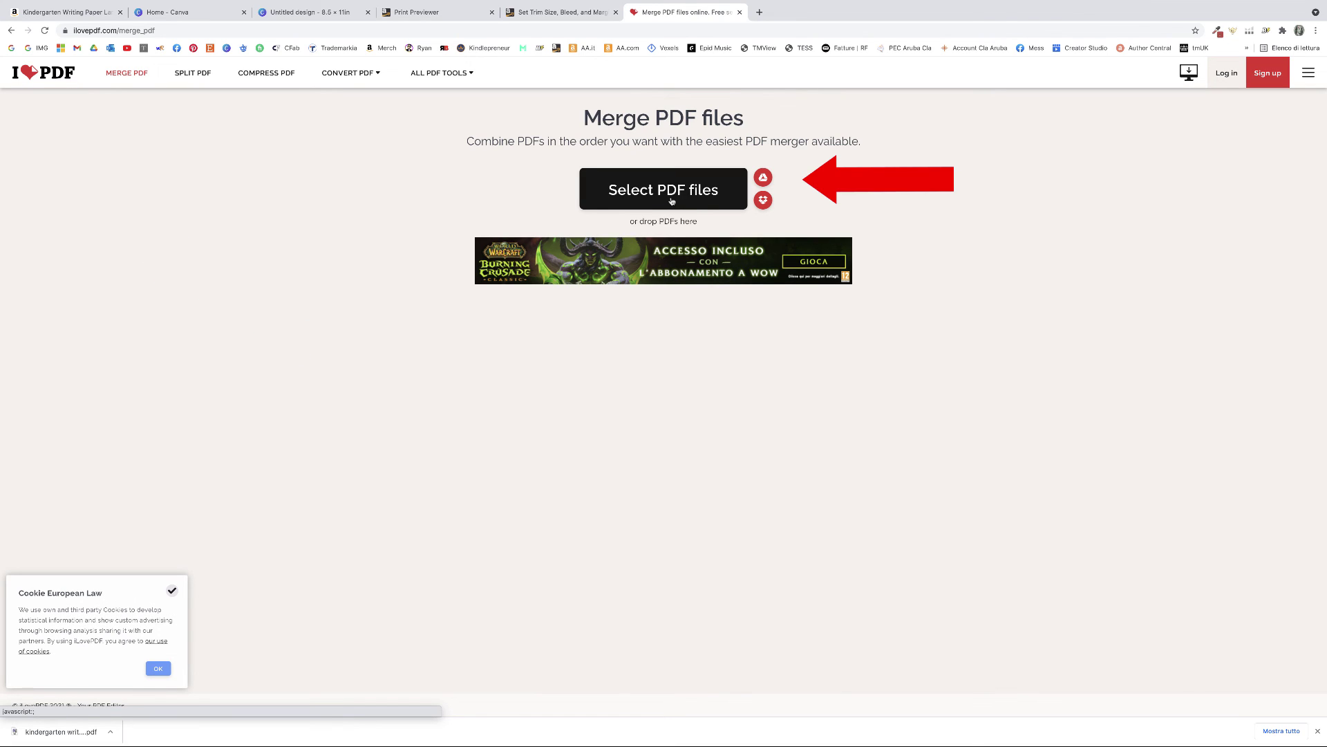
left_click(671, 199)
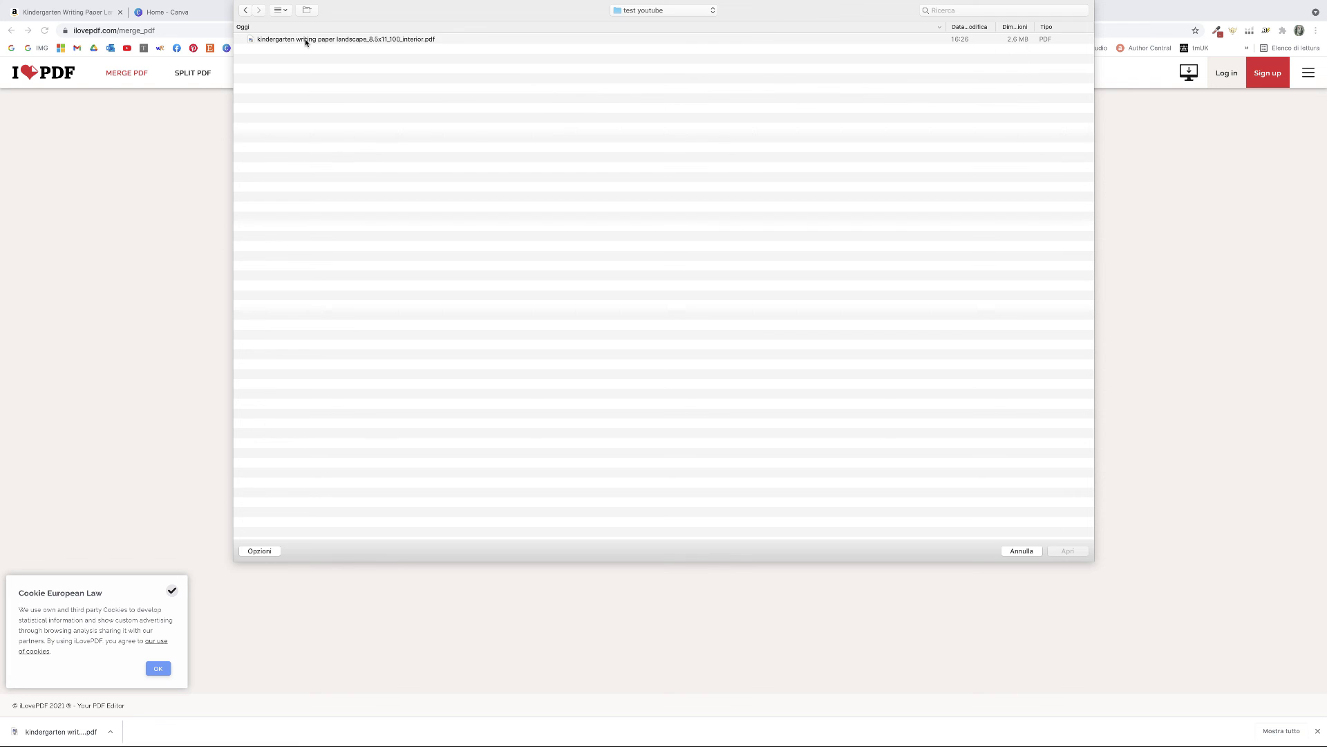
left_click(307, 40)
left_click(1067, 551)
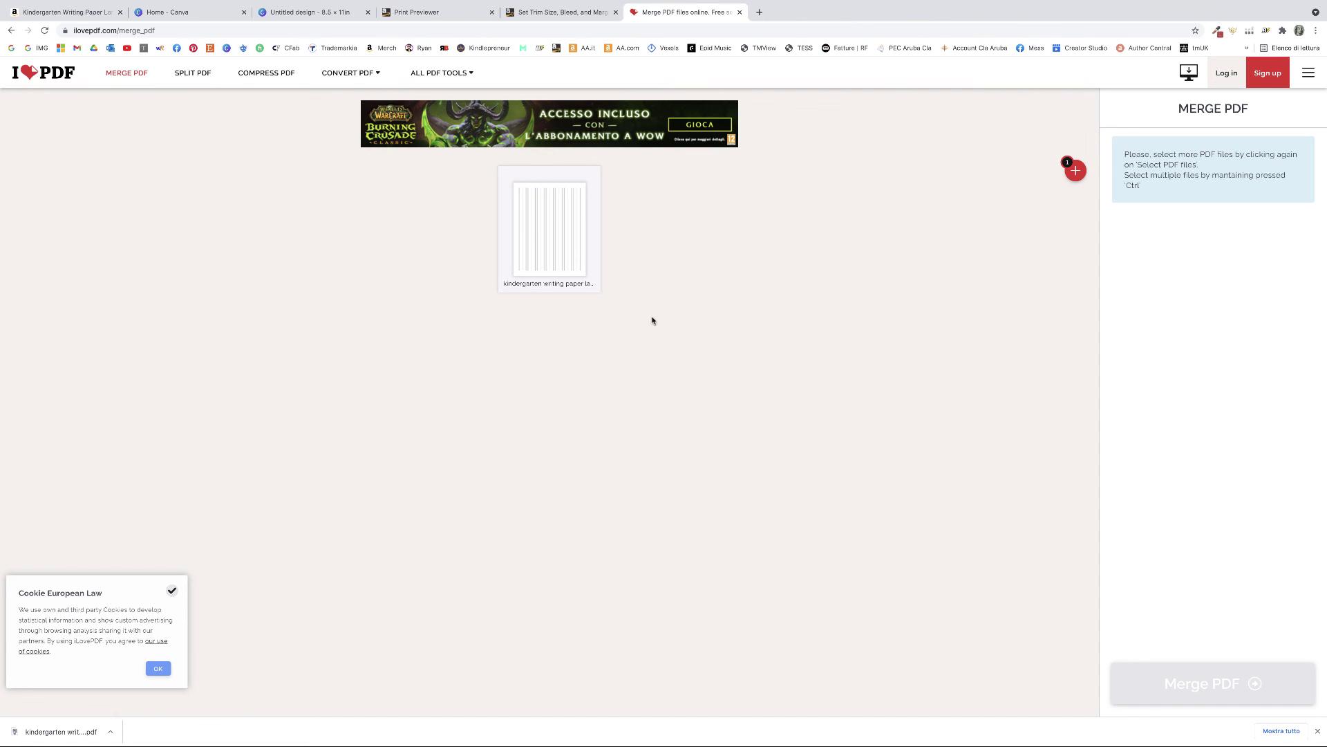
Step: Upload the writing paper PDF again to add another copy
mouse_move(1075, 171)
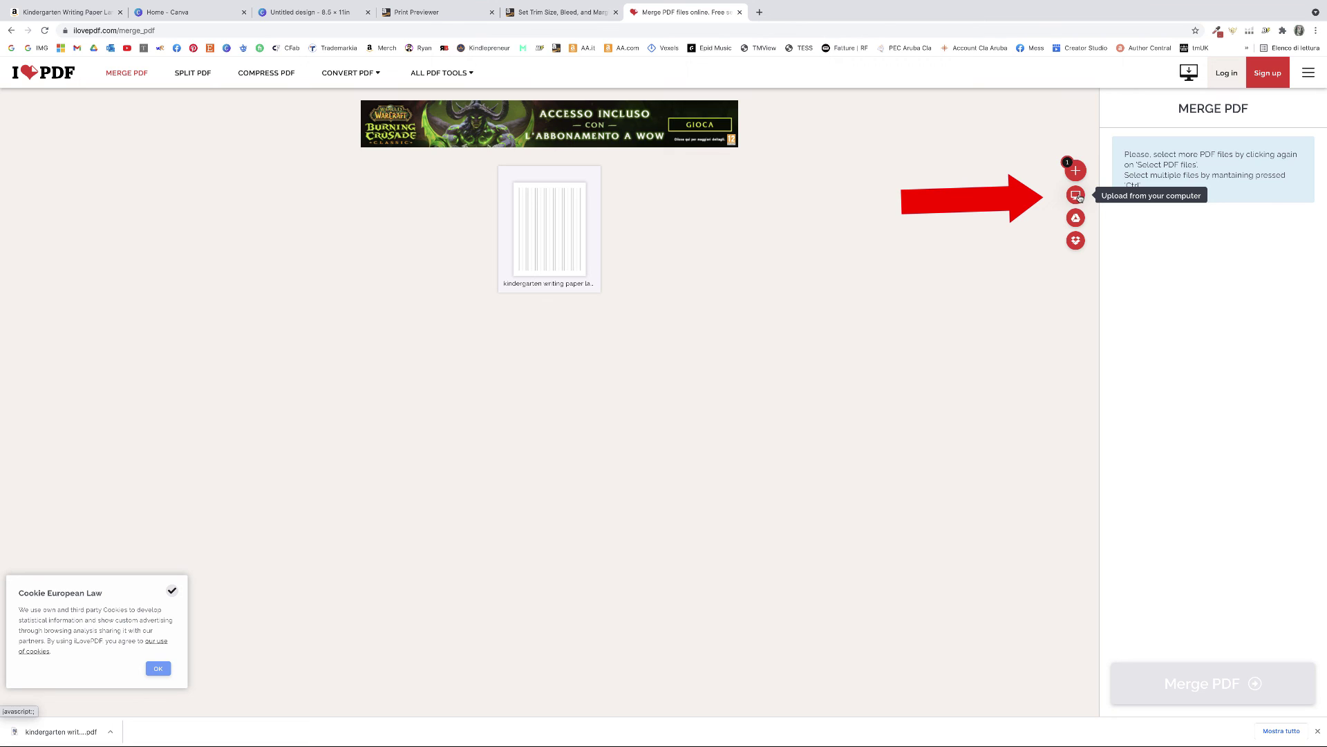
left_click(1080, 199)
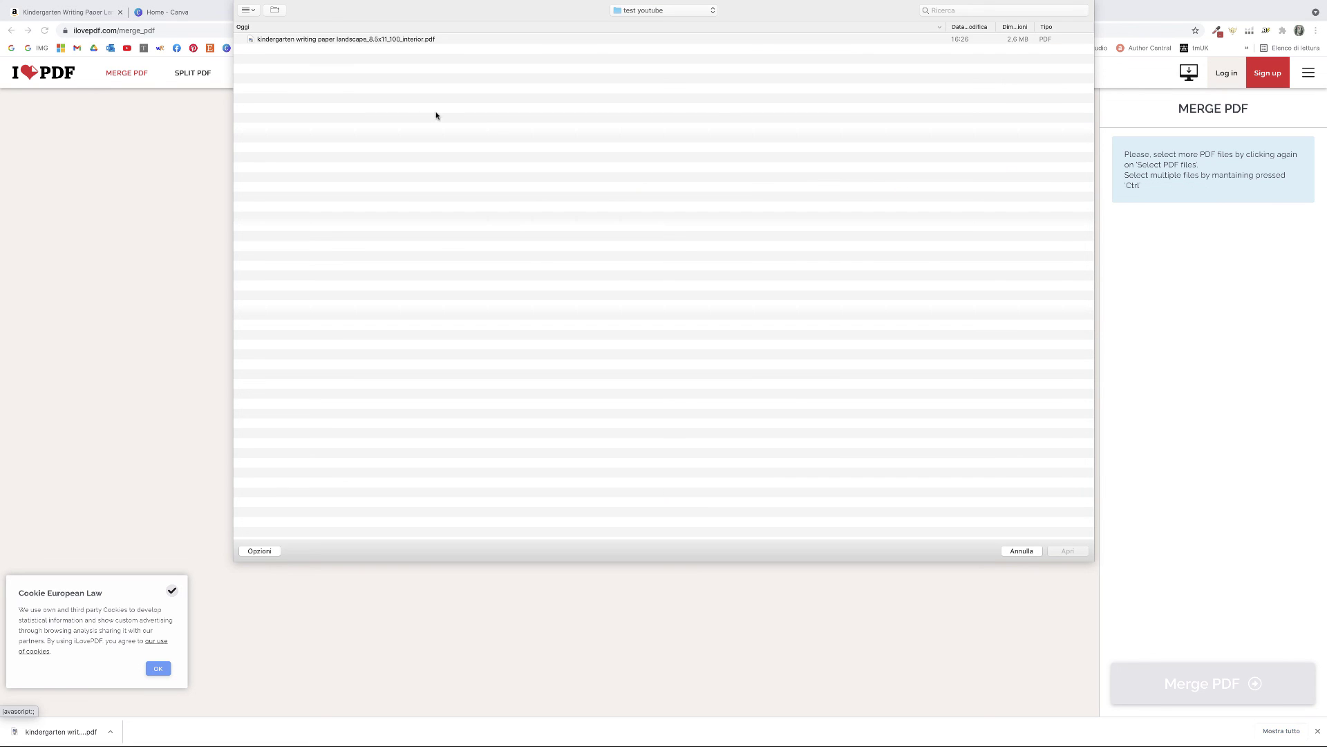
double_click(364, 39)
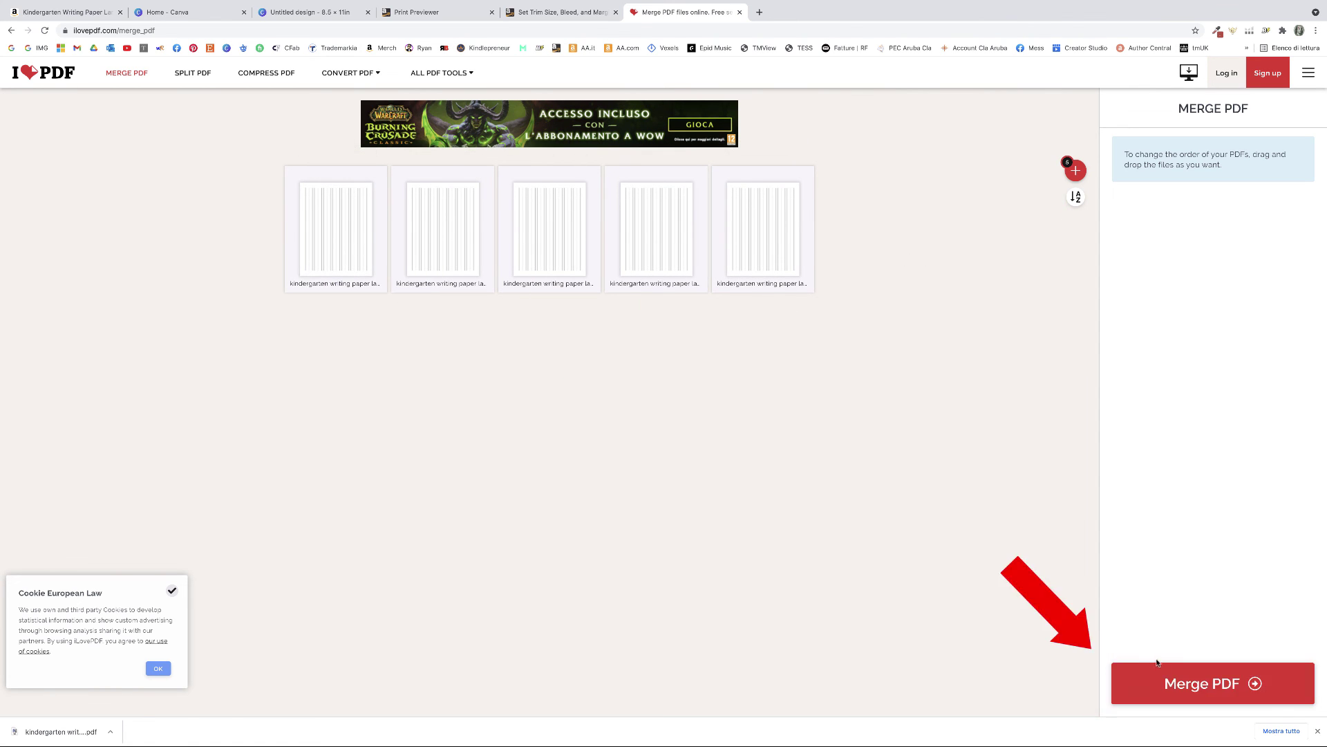
Step: Merge the five PDF copies, download the 100-page result over the existing file, and view it
left_click(1179, 684)
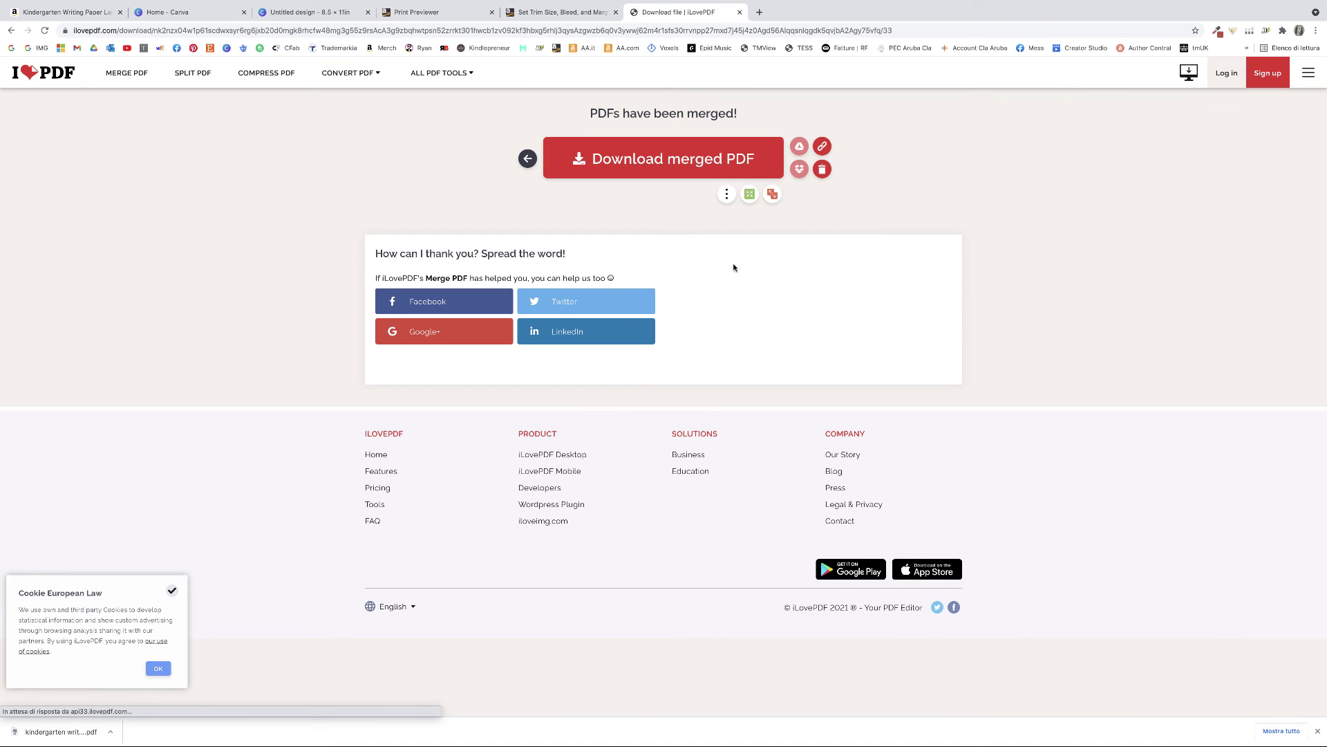
left_click(720, 162)
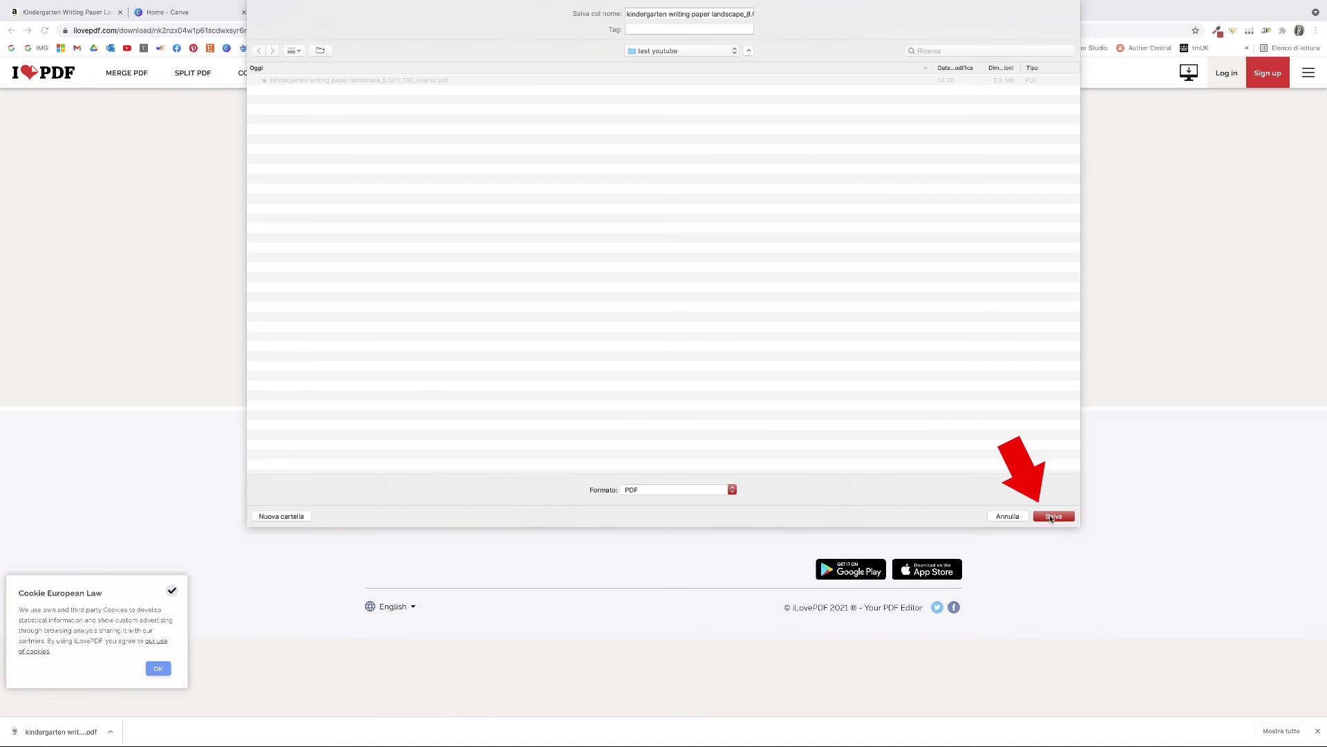
left_click(1052, 516)
left_click(747, 47)
left_click(62, 732)
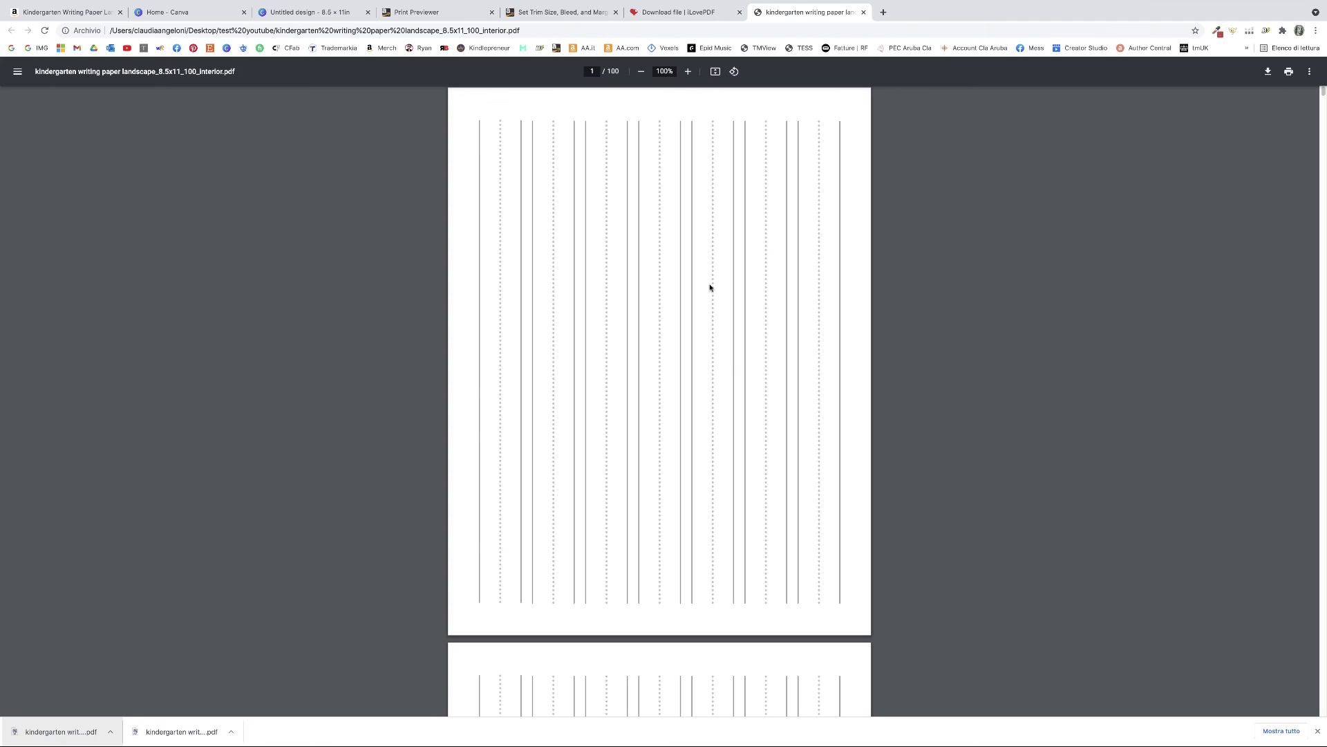
scroll(622, 420, "down", 20)
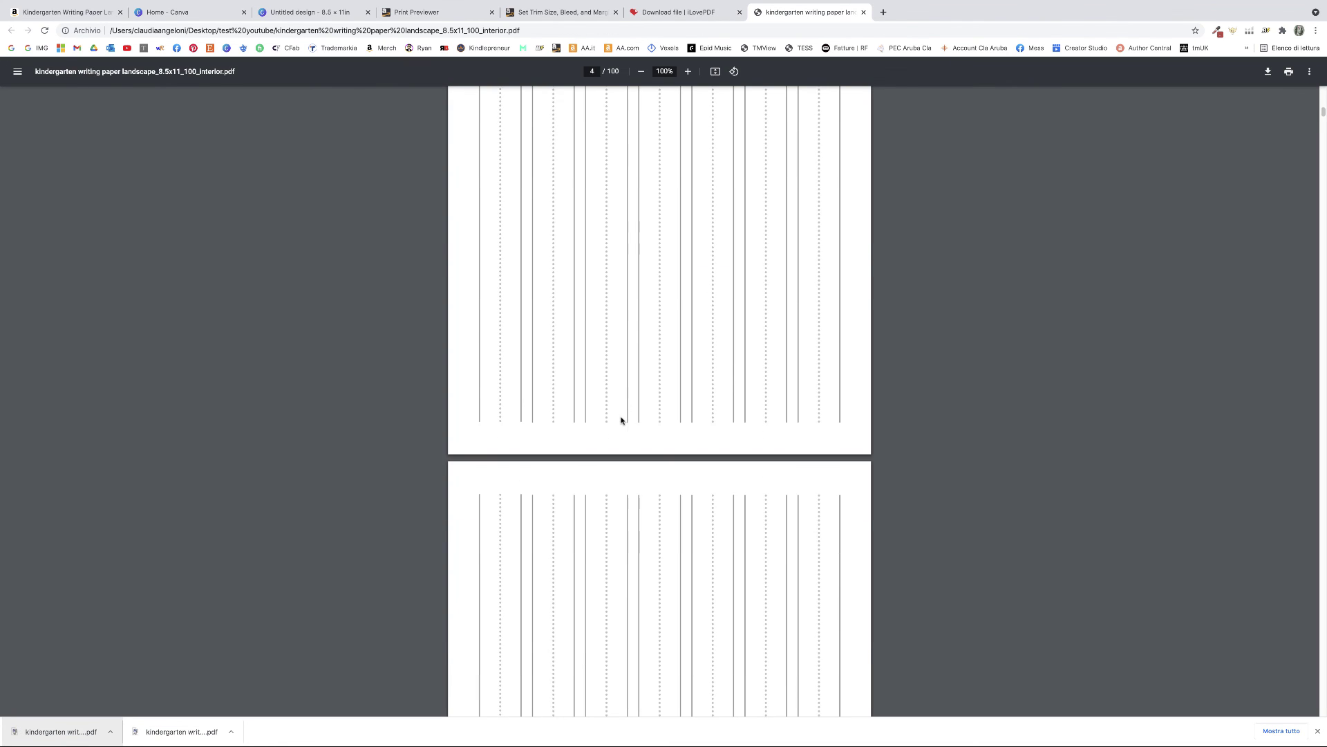